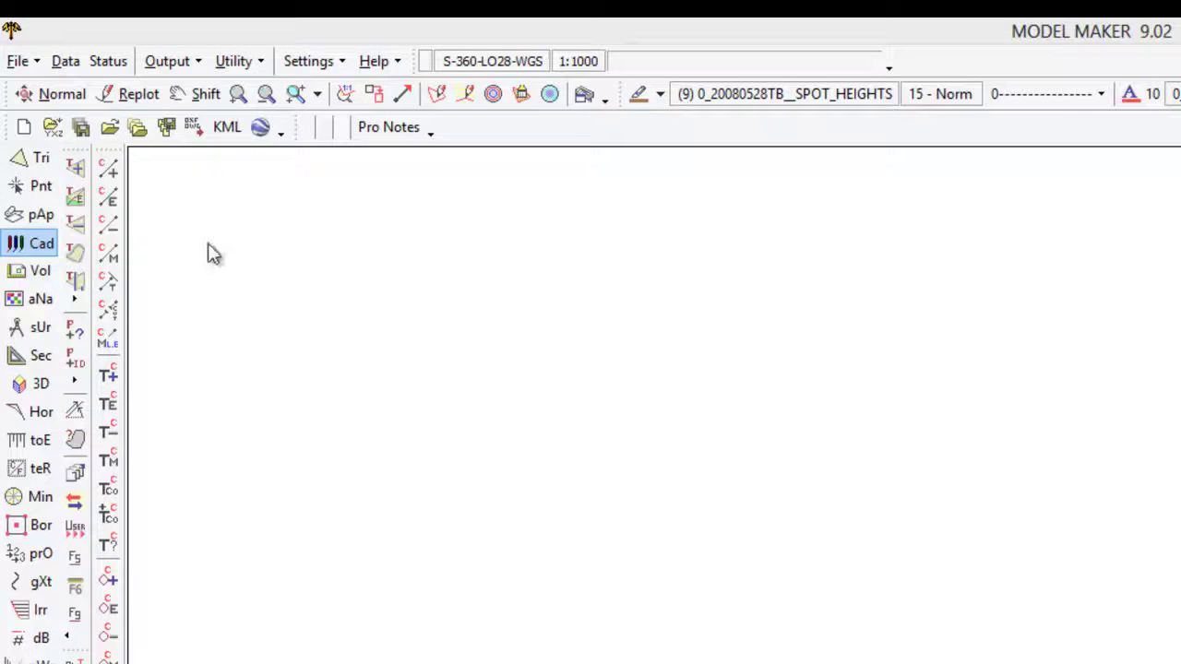
Import the DXF drawing "Milkwell survey data 19102012rev2.dxf" using the DWG/DXF/DGN import.
left_click(28, 63)
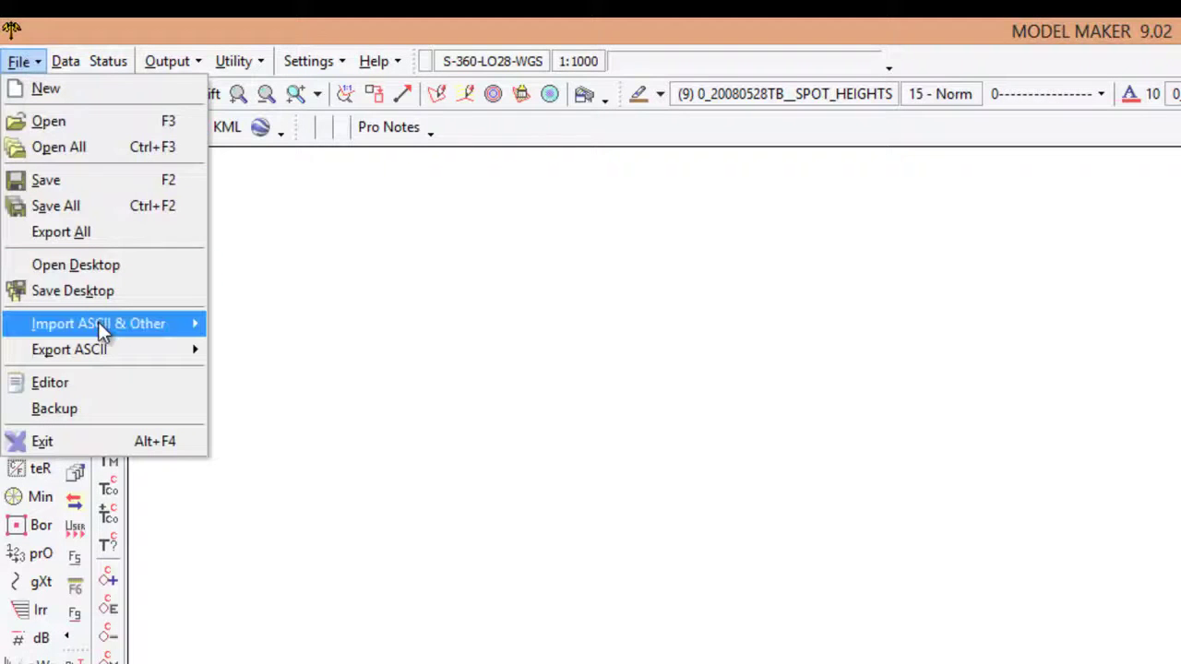
mouse_move(97, 323)
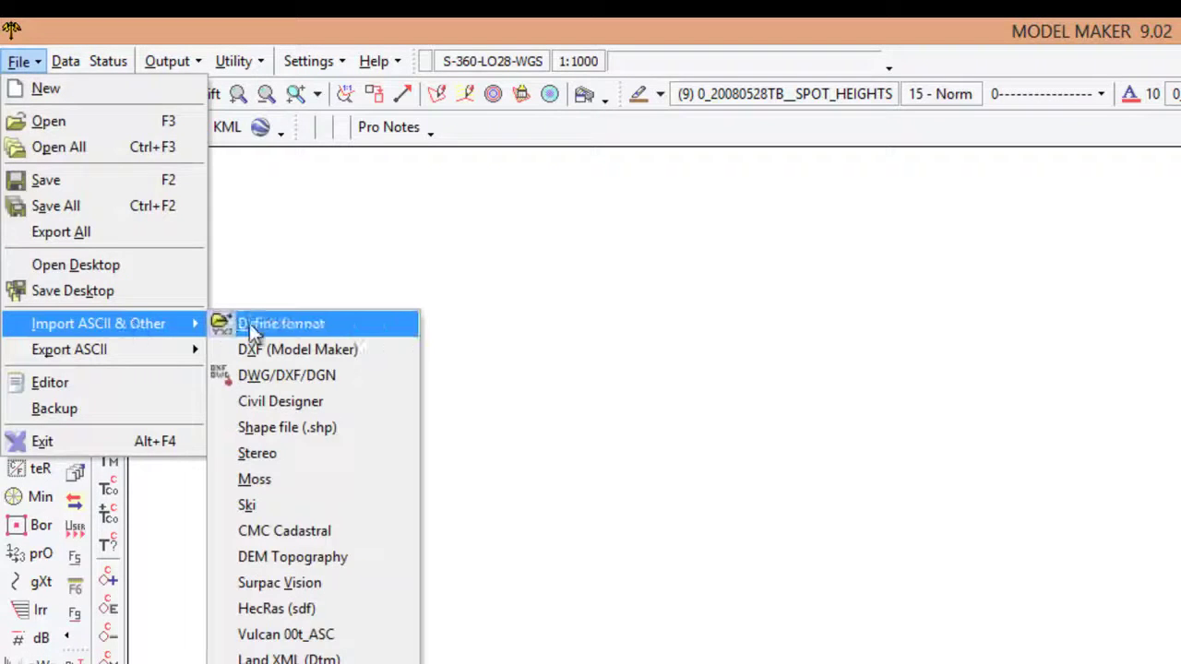
left_click(310, 375)
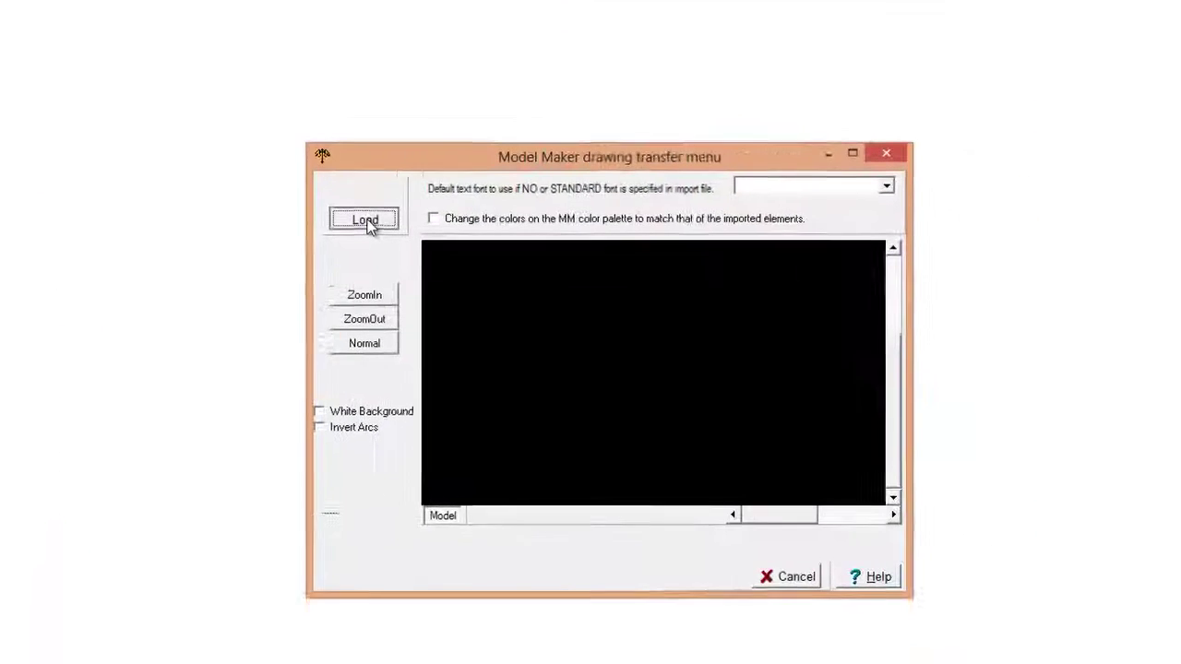
left_click(672, 369)
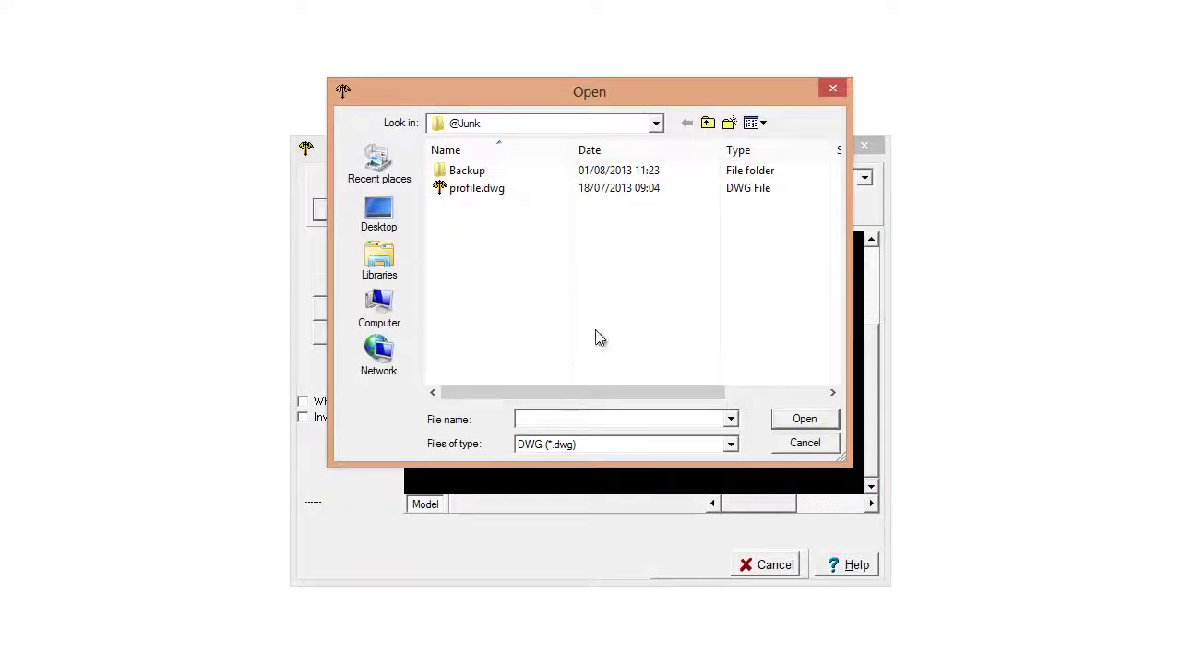
left_click(597, 443)
left_click(558, 469)
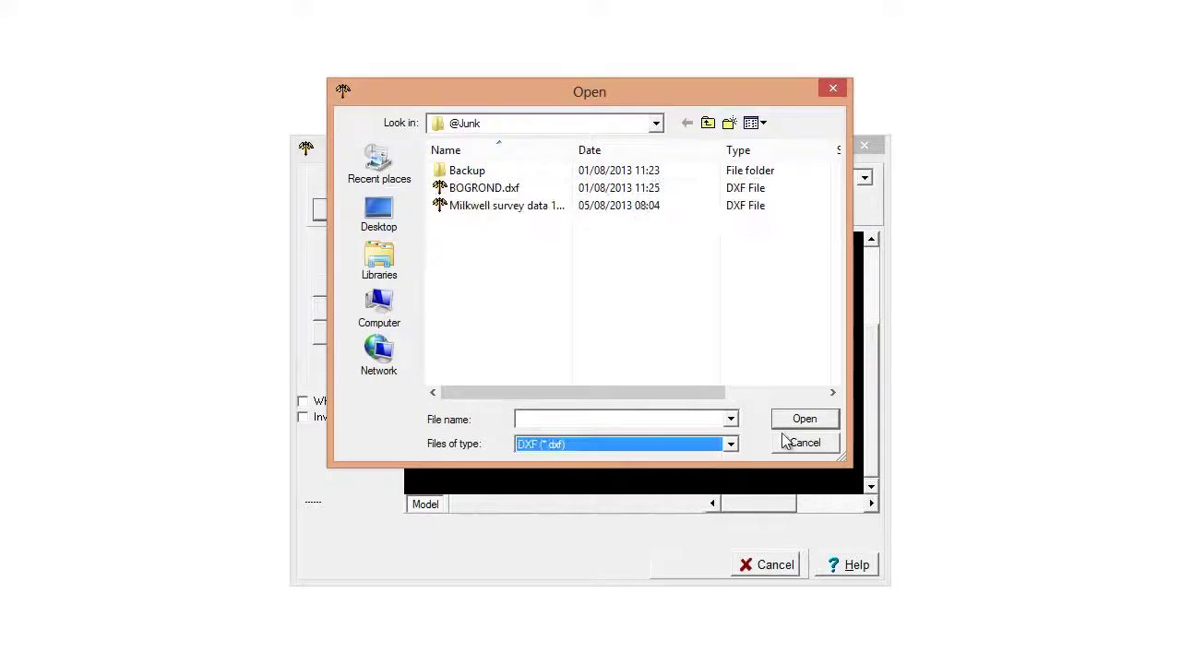
left_click(461, 205)
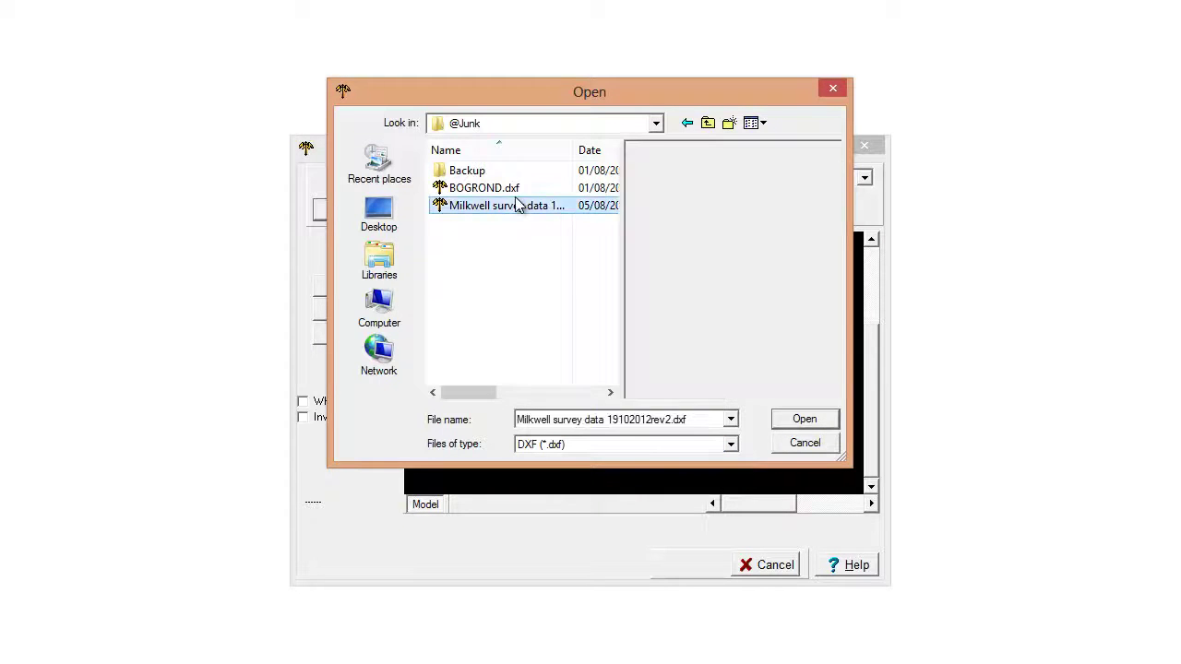
left_click(822, 423)
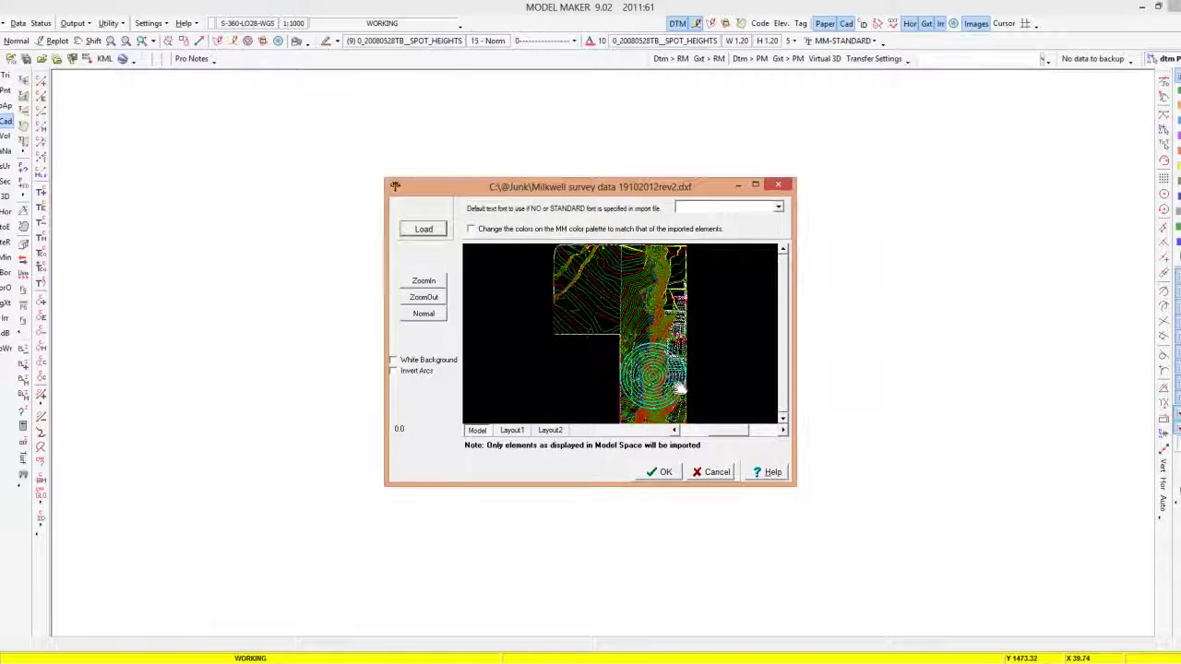
scroll(607, 297, "up", 5)
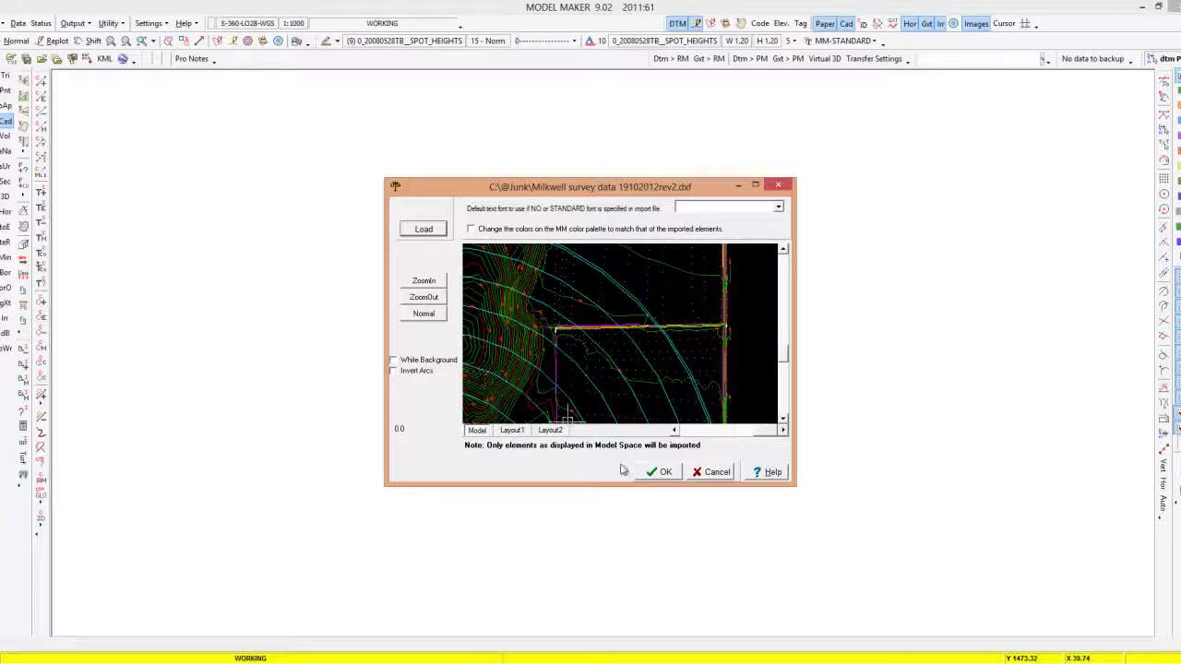
left_click(657, 472)
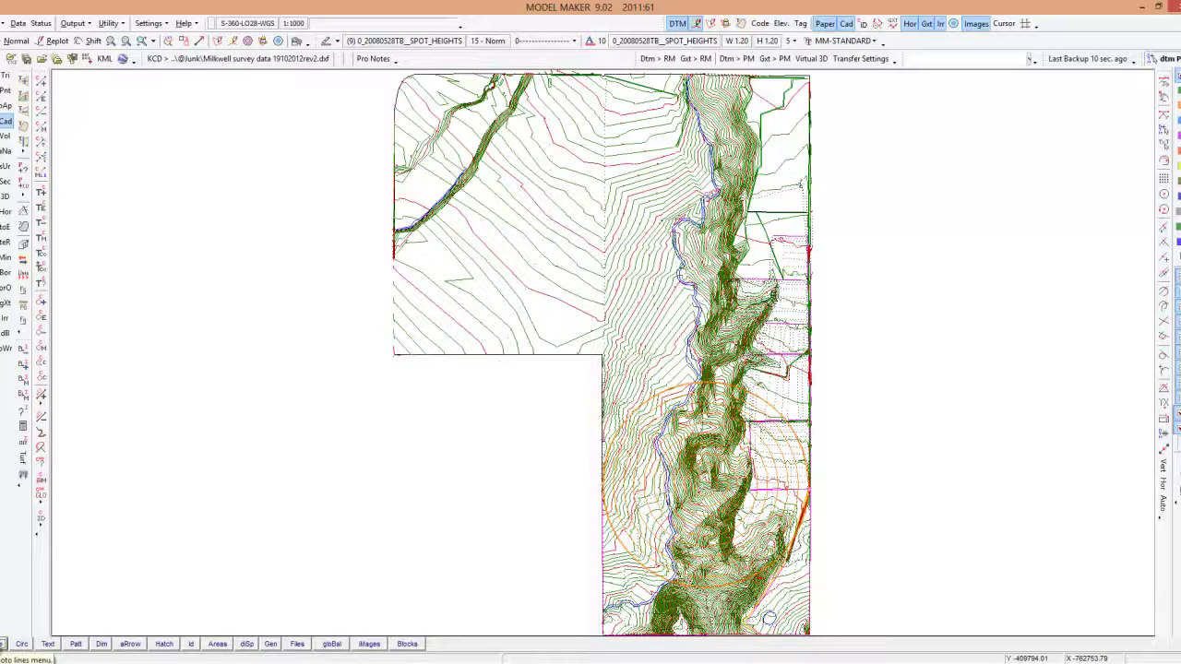
Query a contour polyline's information and examine its node coordinates and elevations in the coordinate editor.
left_click(5, 643)
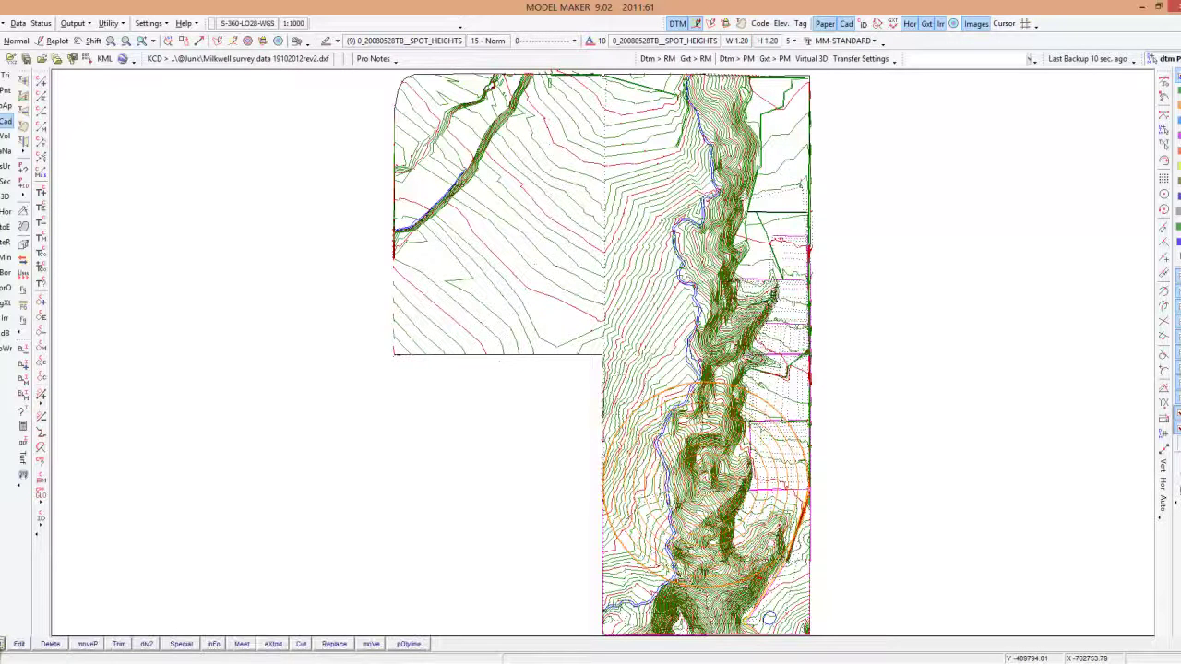
left_click(214, 644)
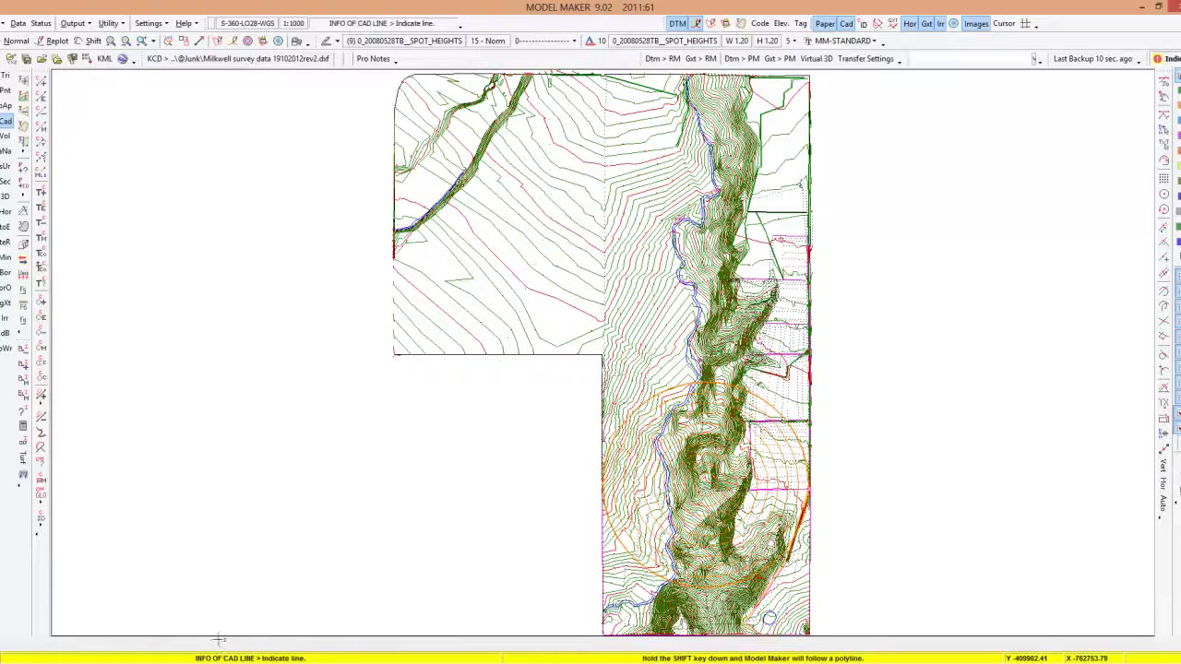
left_click(505, 323)
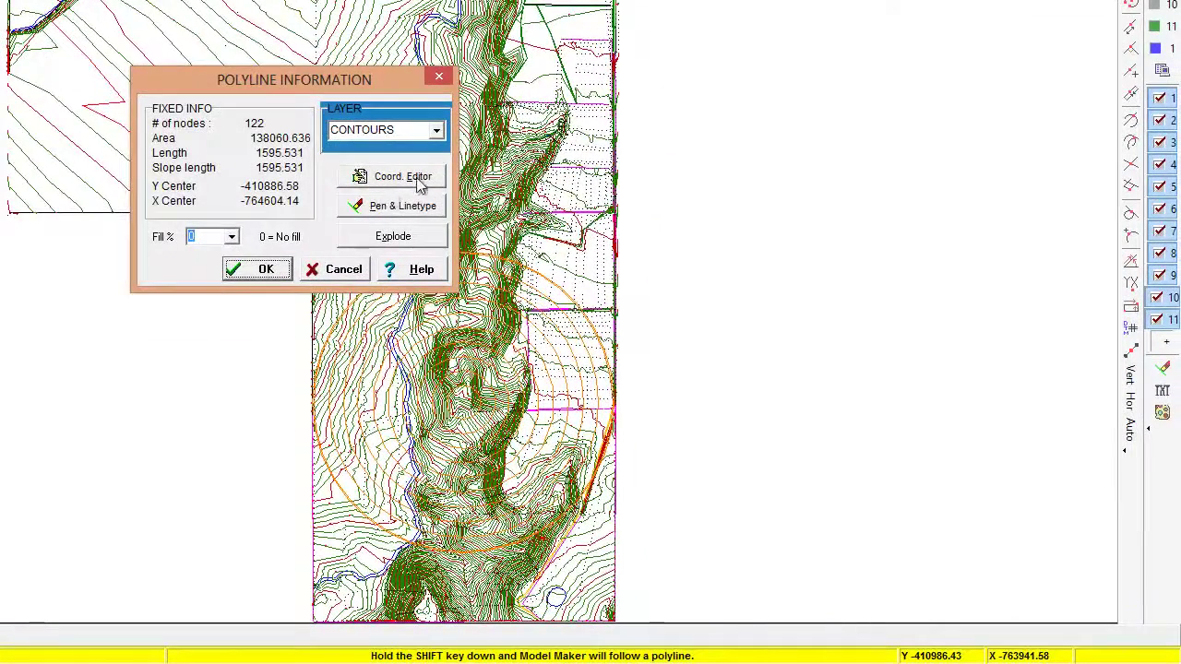
left_click(420, 182)
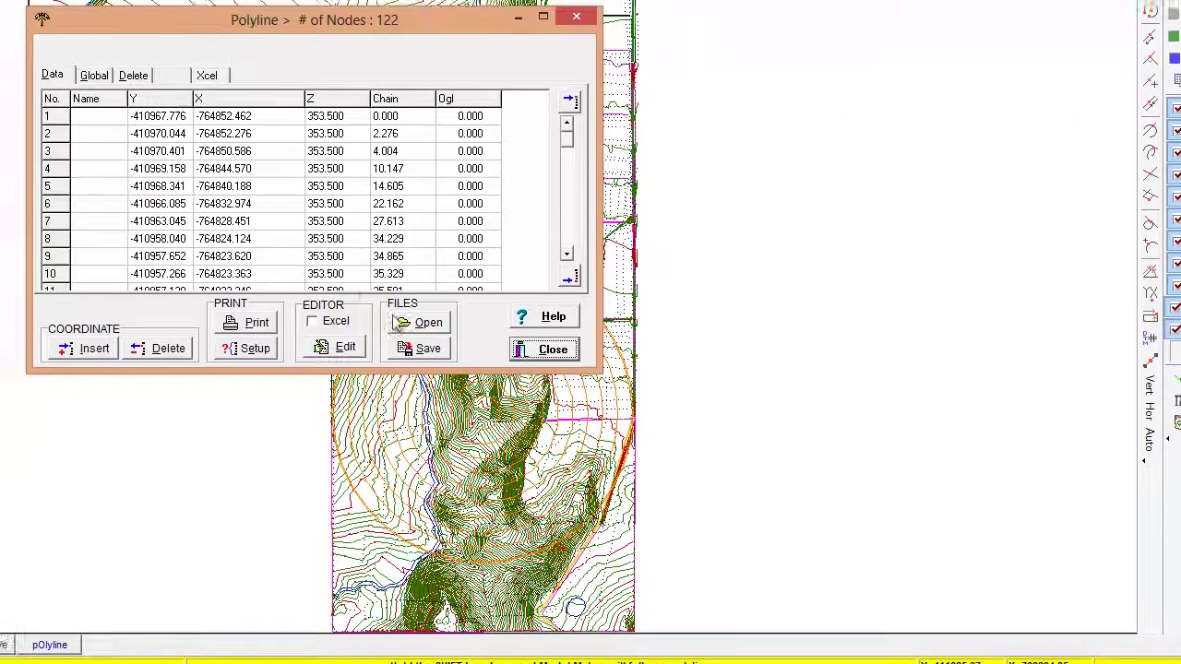
left_click(552, 349)
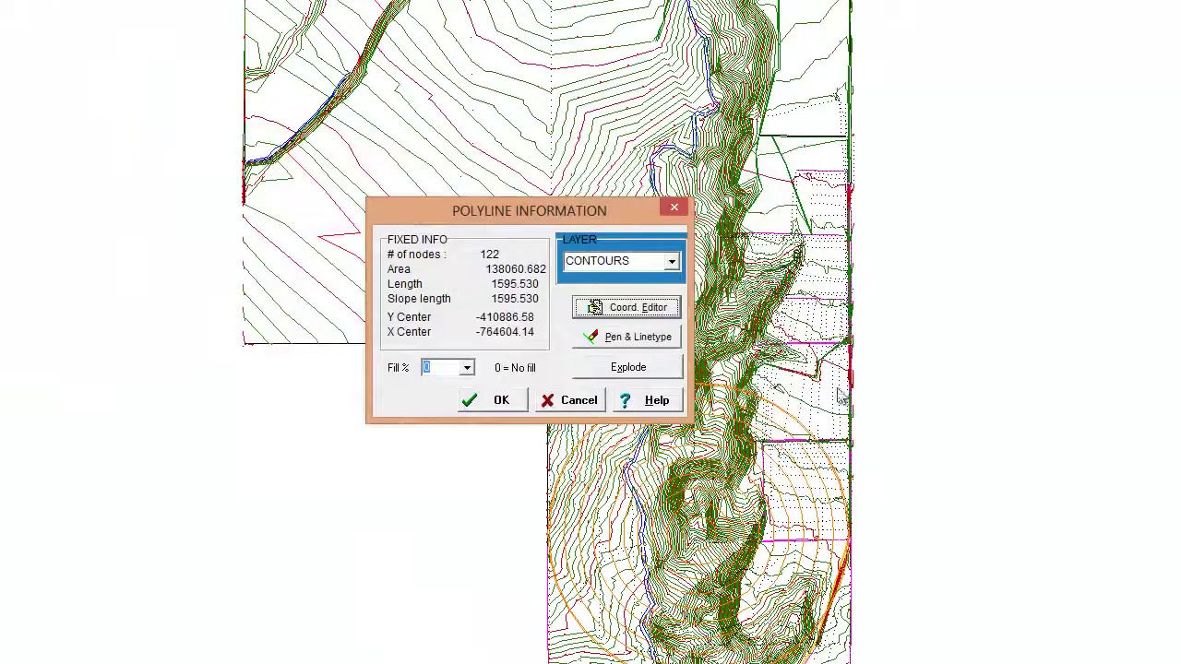
left_click(574, 401)
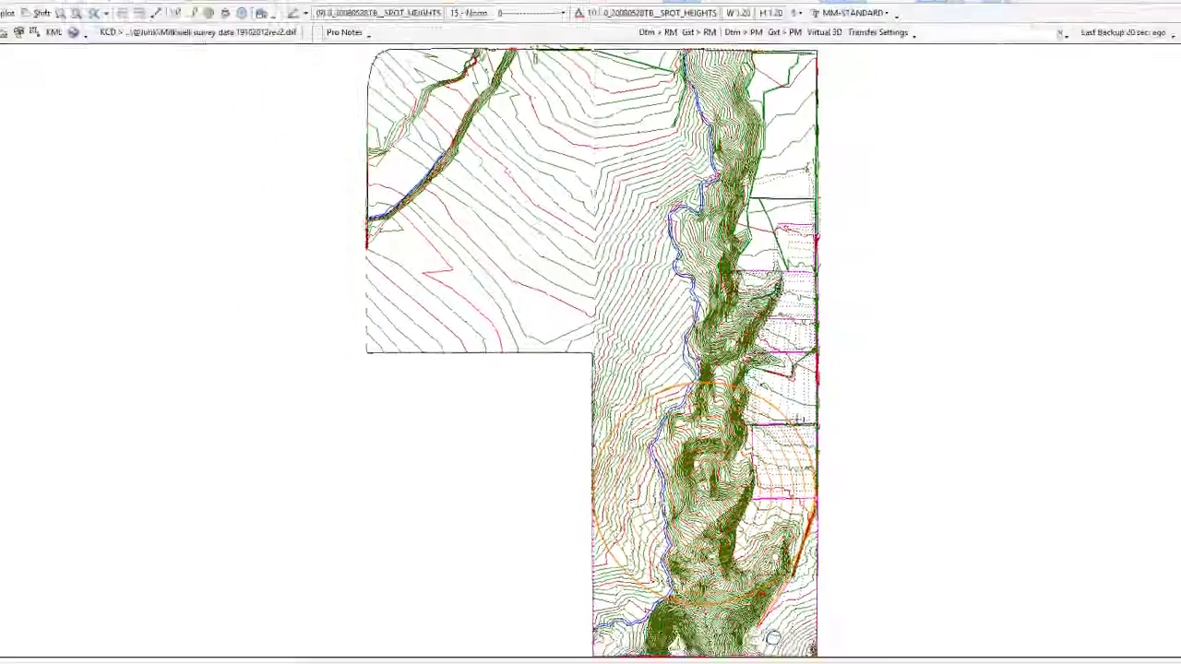
Show the CAD line endpoints and inspect the coordinates of a spot-height point near the 367 contour.
scroll(809, 408, "up", 8)
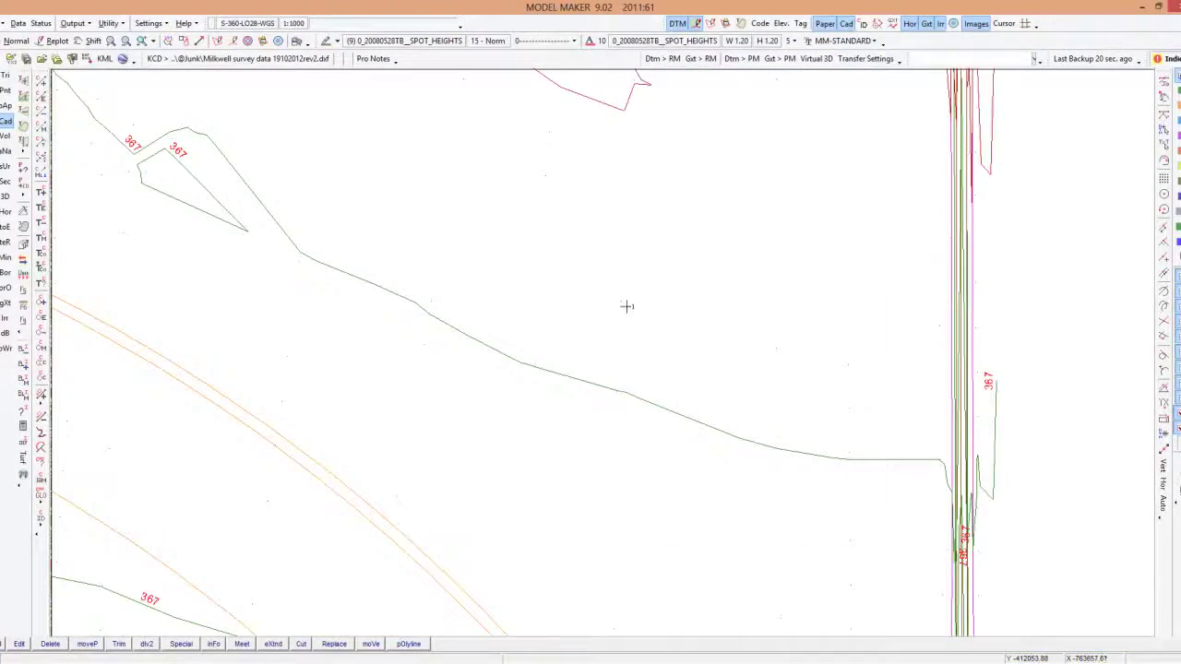
left_click(878, 24)
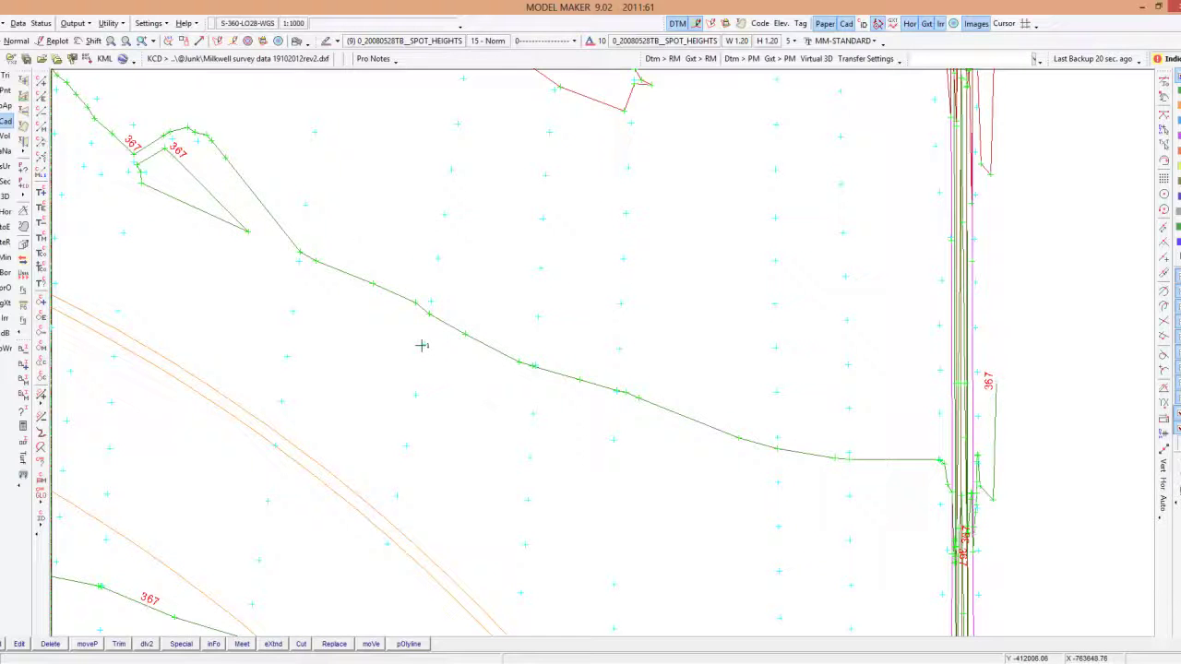
left_click(423, 345)
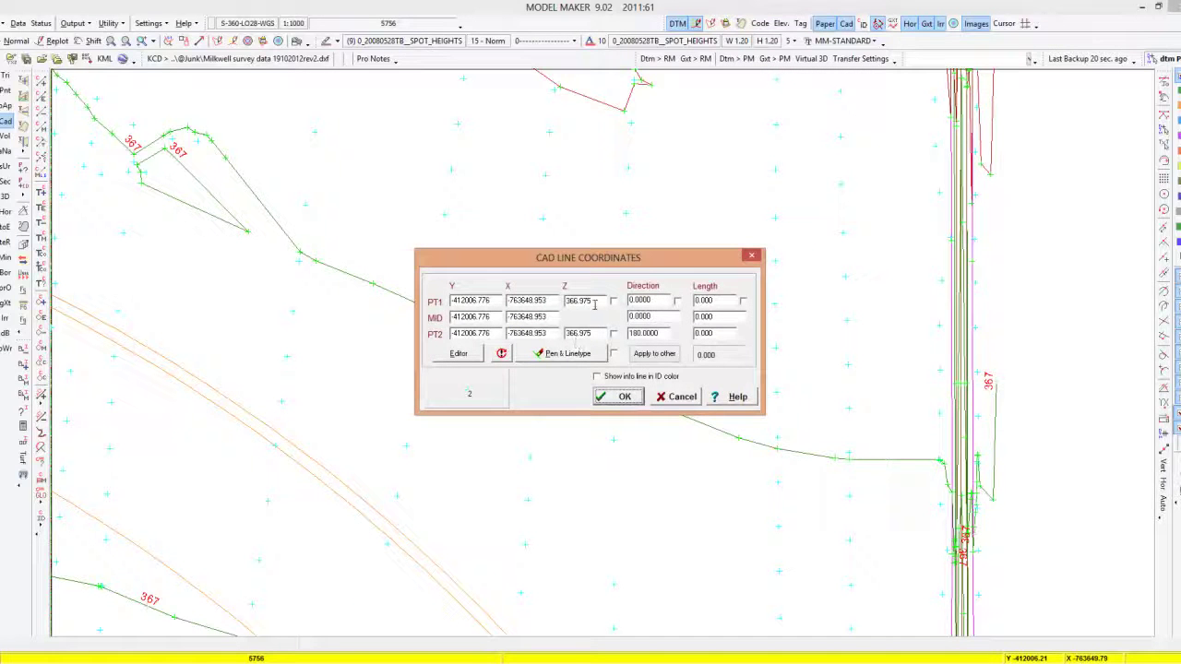
left_click(618, 396)
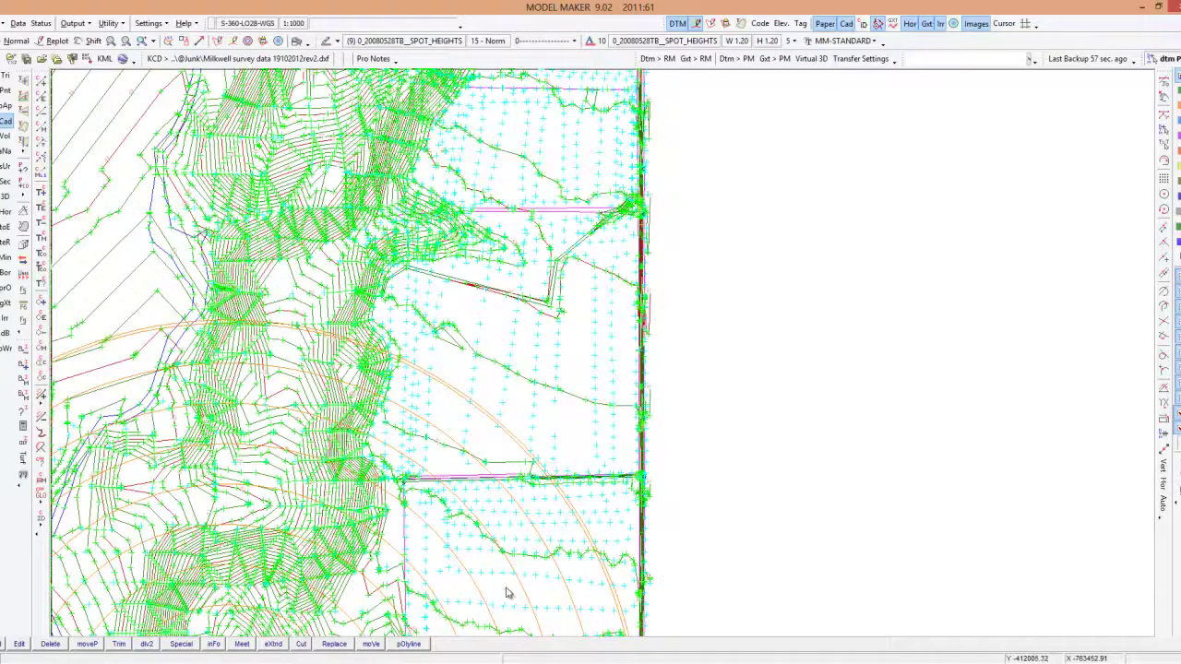
Hide all CAD layers except 0_20080528TB__SPOT_HEIGHTS and TRANS_001_01_TOPO_140812_SPOT_HEIGHTS, and replot the drawing.
scroll(512, 590, "down", 2)
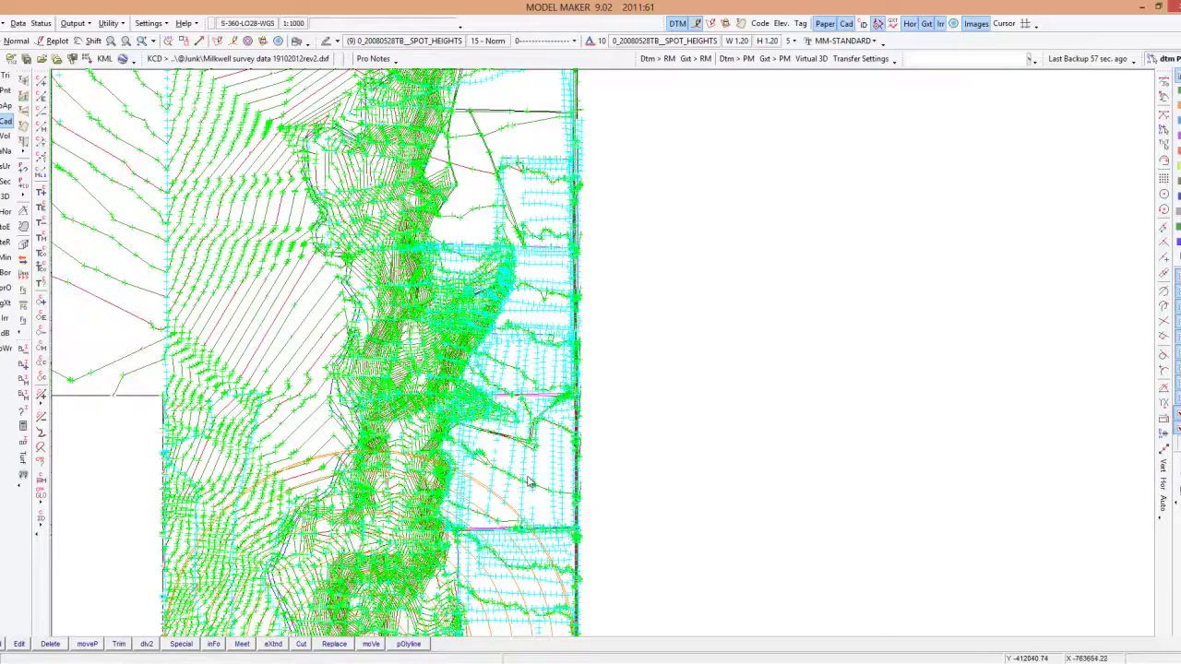
scroll(530, 472, "up", 2)
scroll(507, 454, "up", 2)
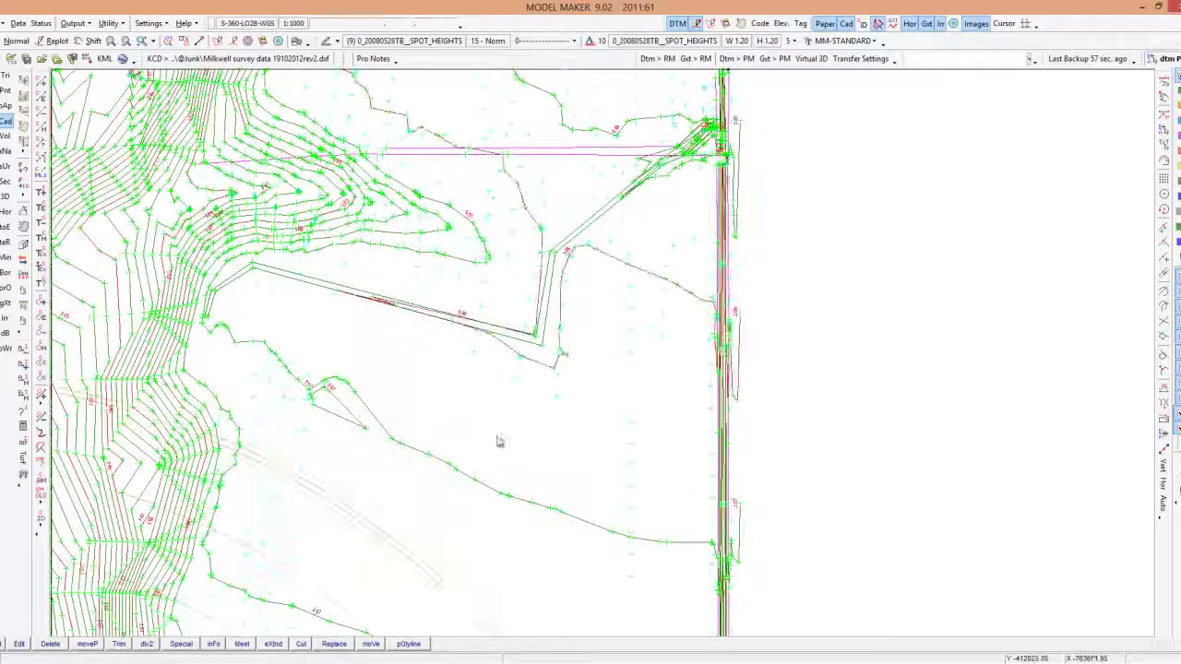
scroll(485, 415, "up", 2)
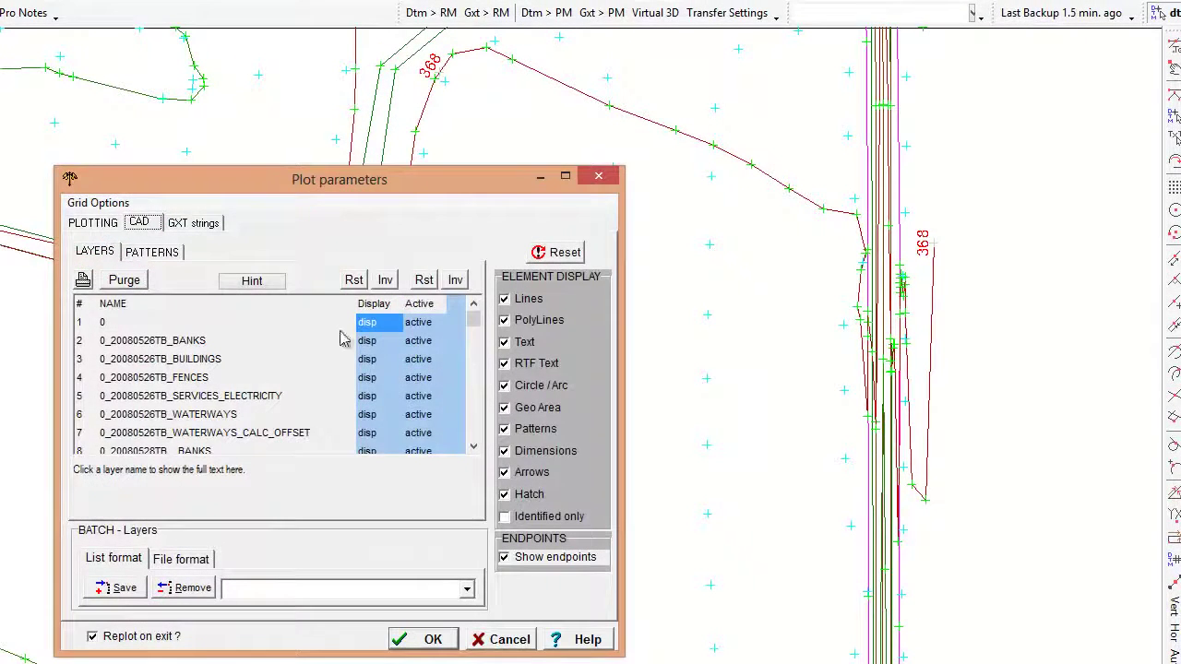
left_click(358, 283)
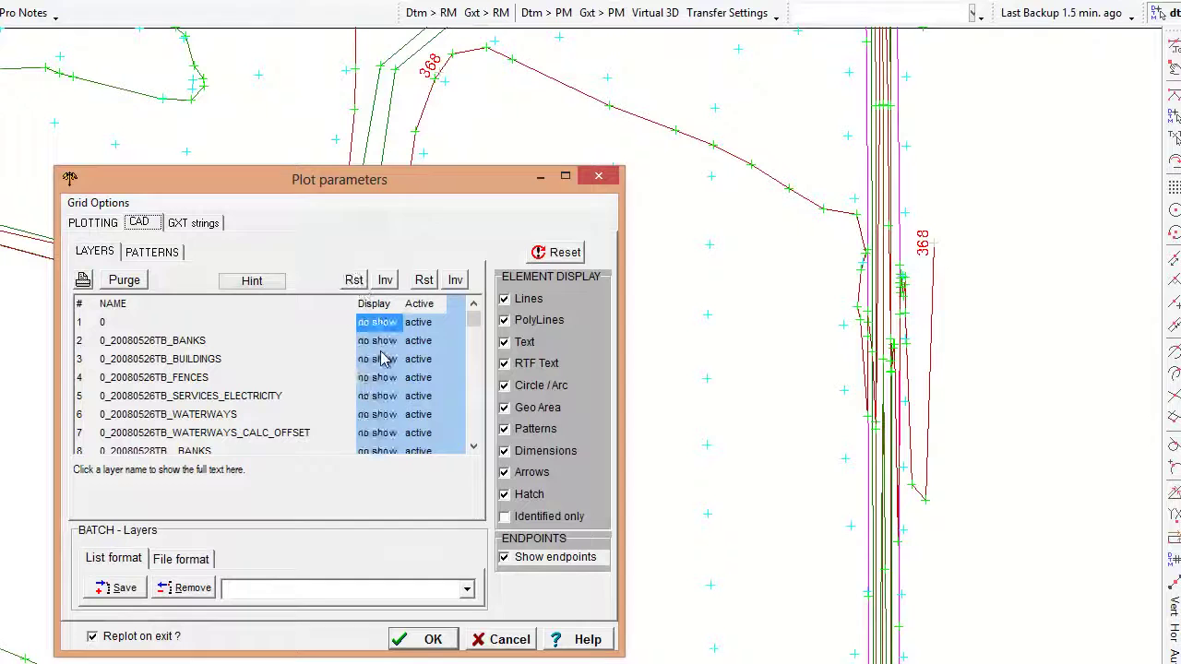
left_click(474, 446)
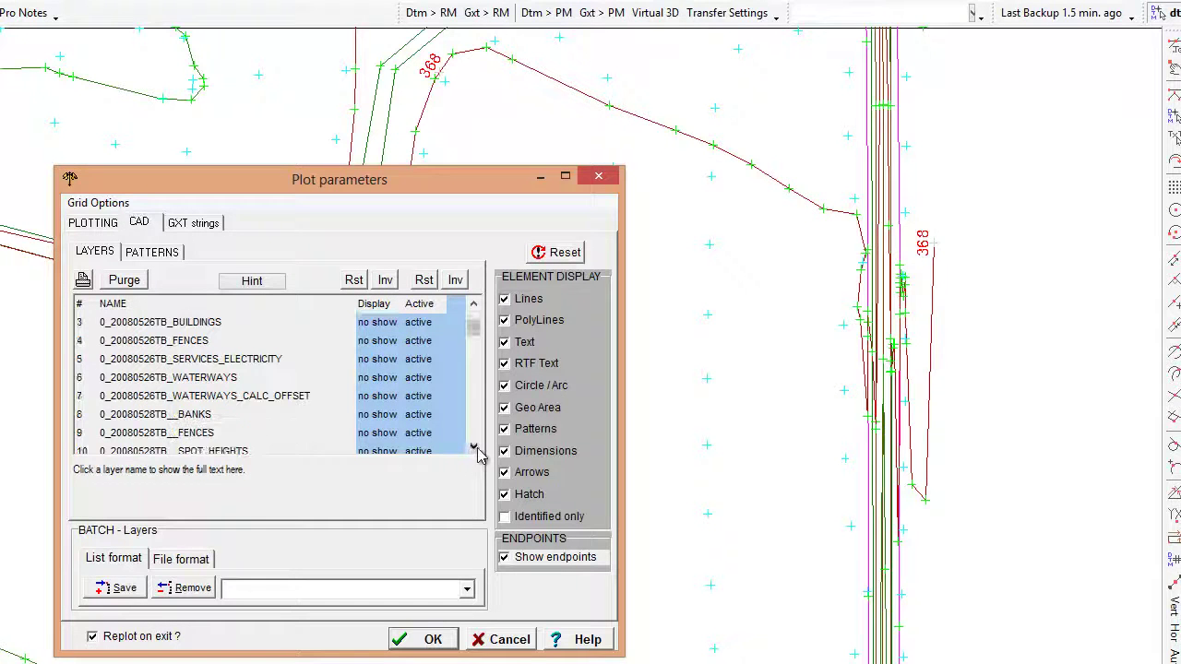
left_click(373, 359)
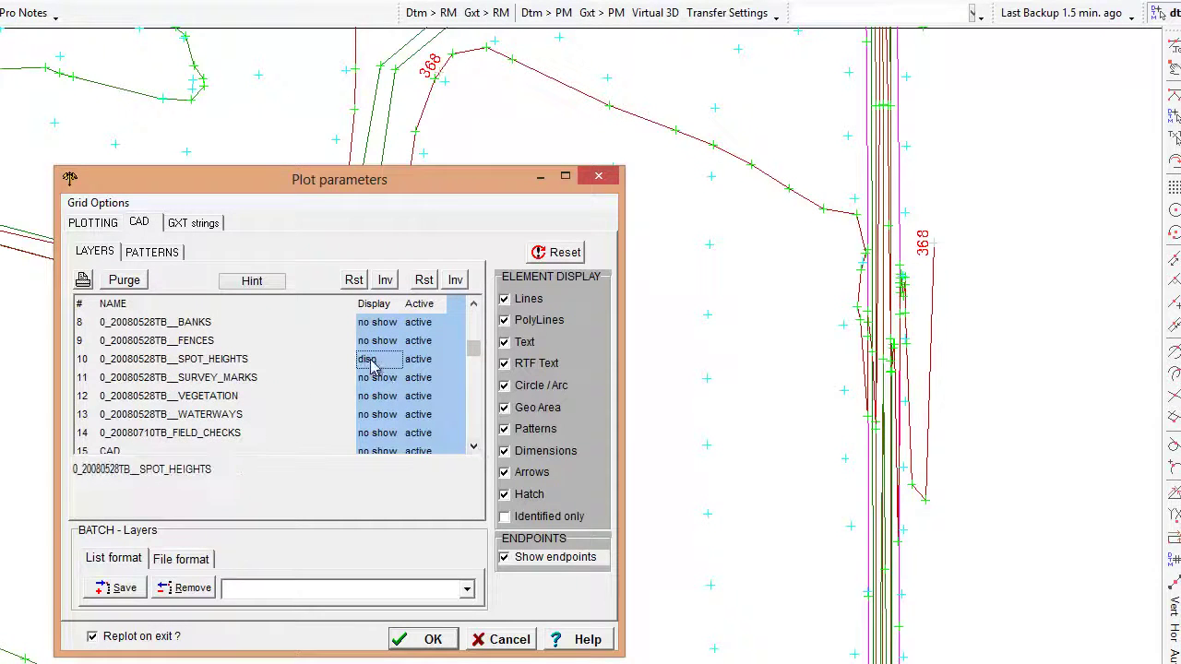
left_click(473, 450)
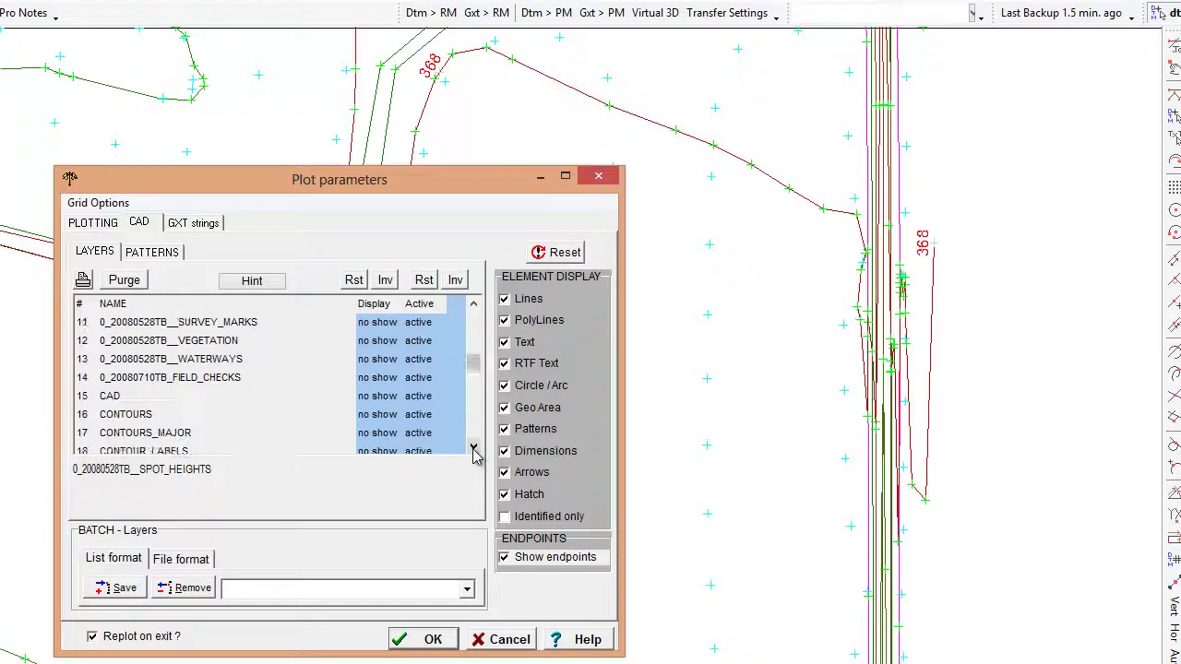
left_click(474, 450)
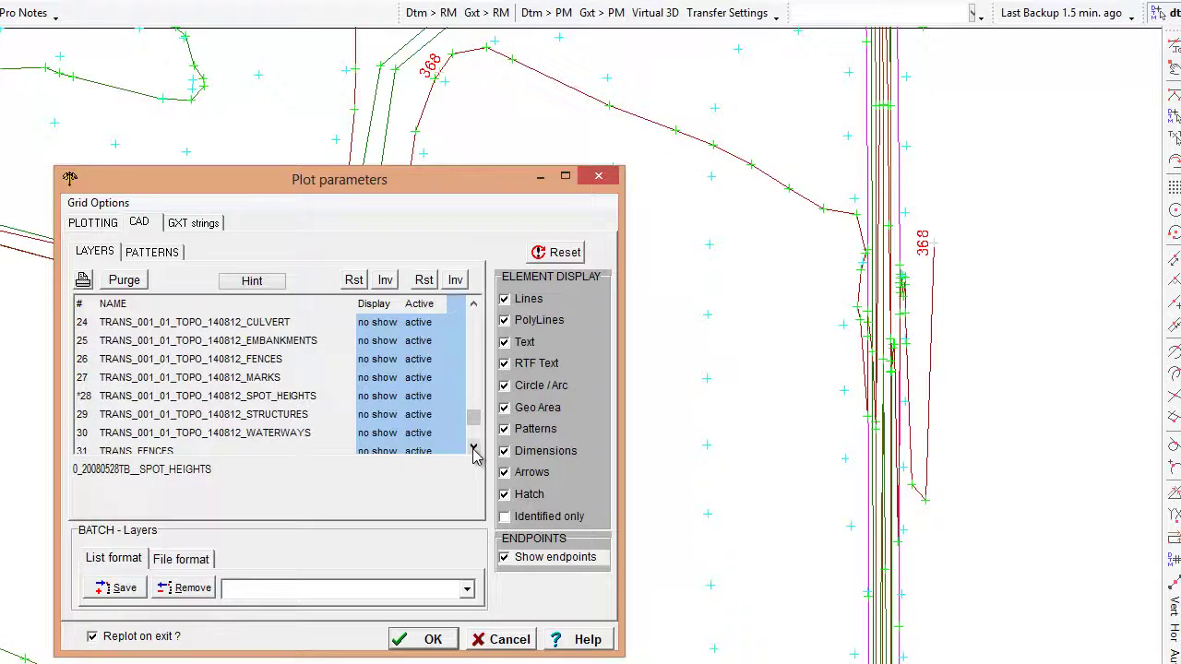
left_click(381, 399)
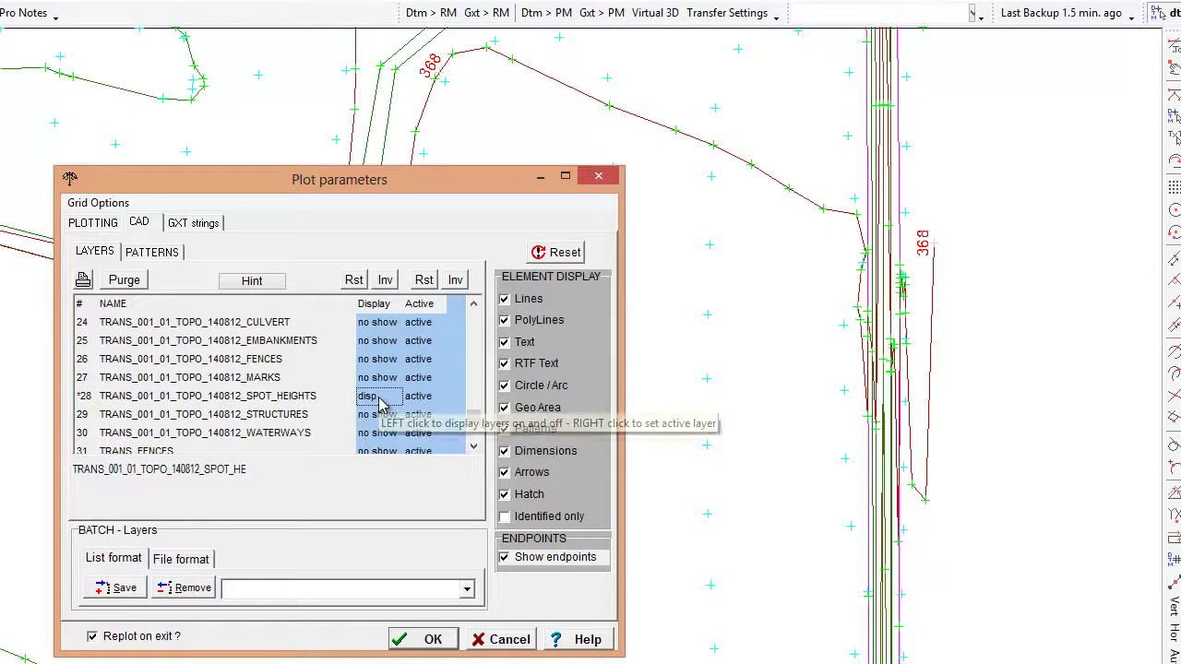
left_click(427, 638)
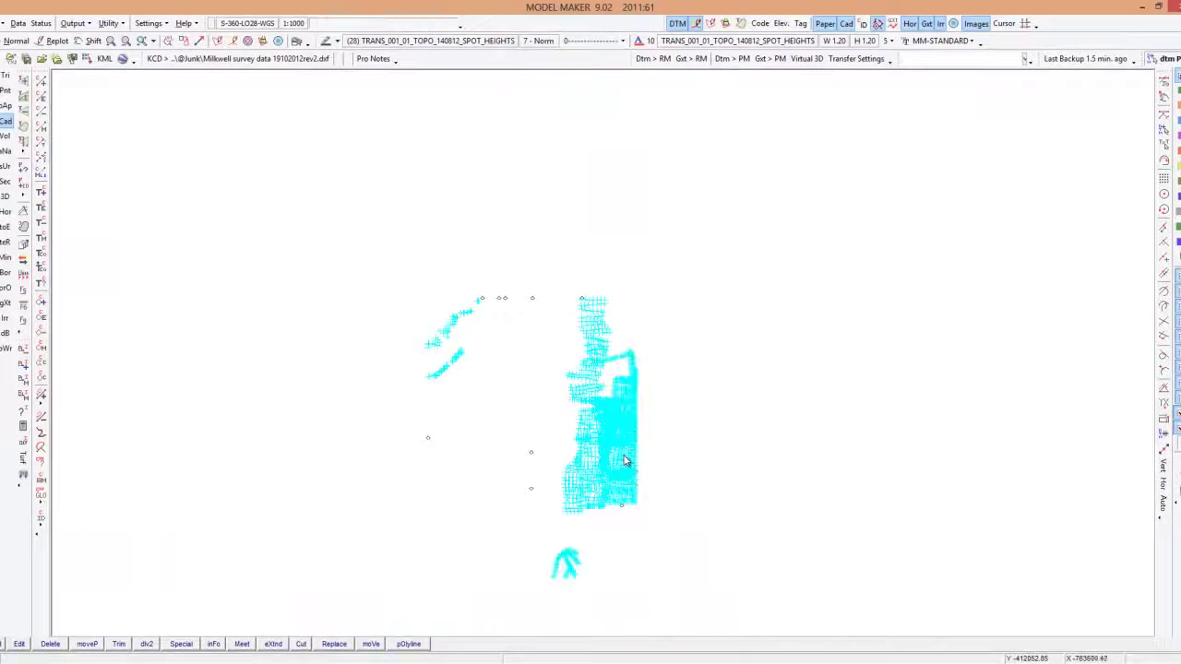
Identify all the lines on the displayed spot-height layers.
scroll(616, 463, "up", 2)
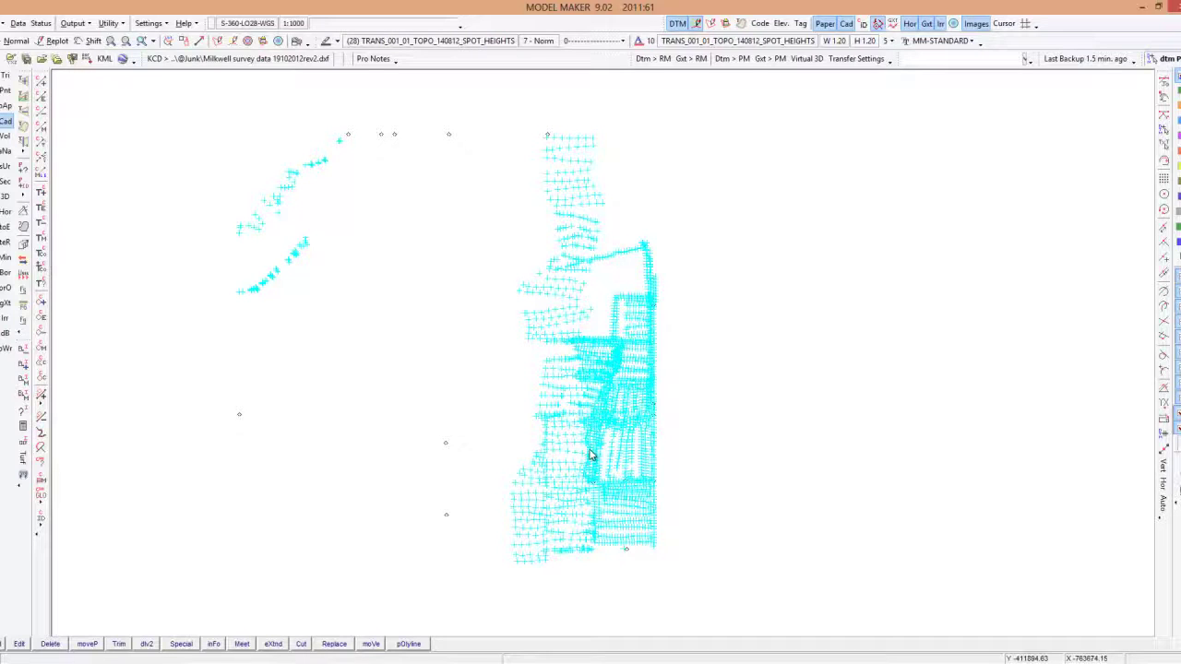
left_click(7, 127)
left_click(191, 644)
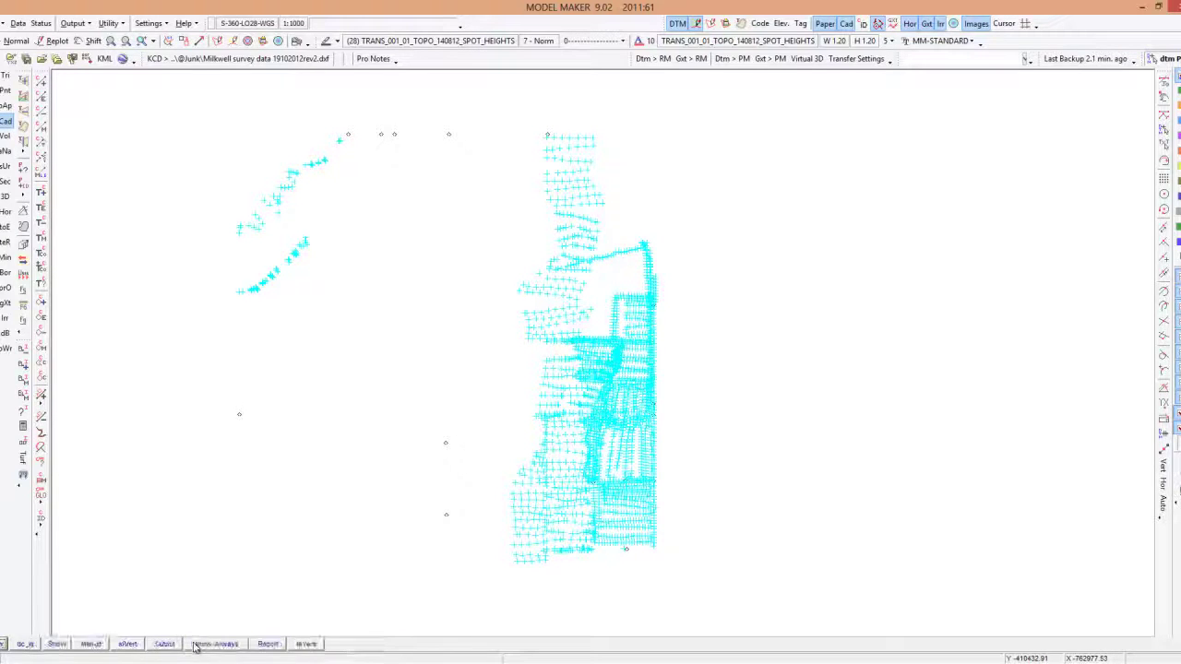
left_click(27, 645)
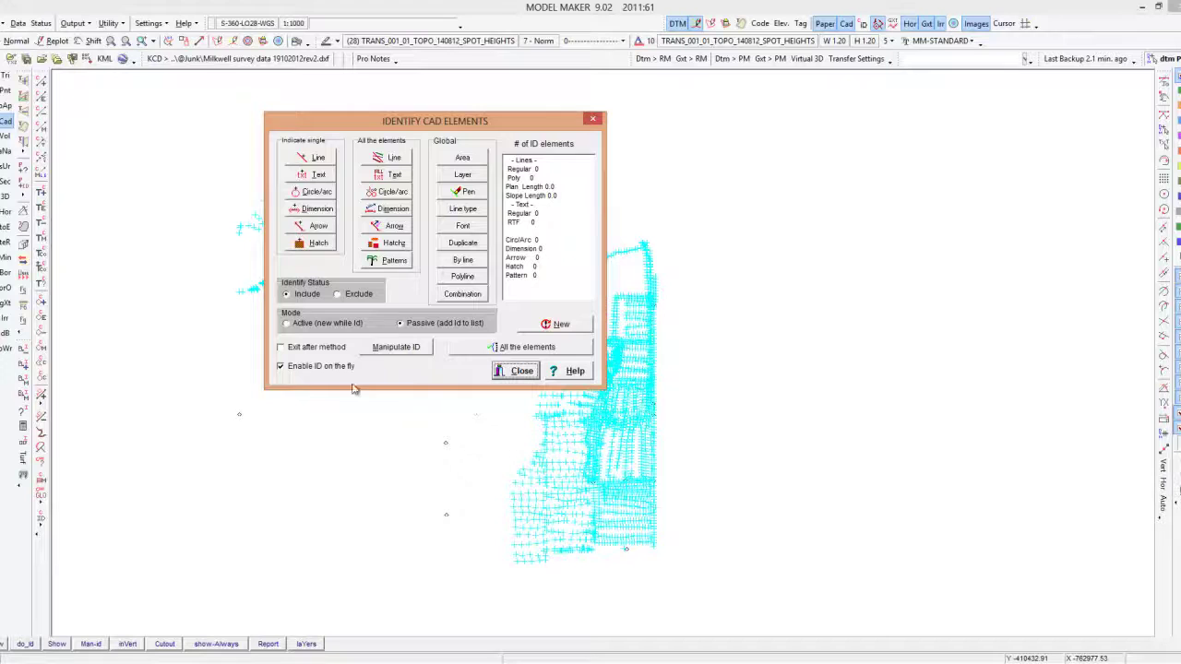
left_click(279, 366)
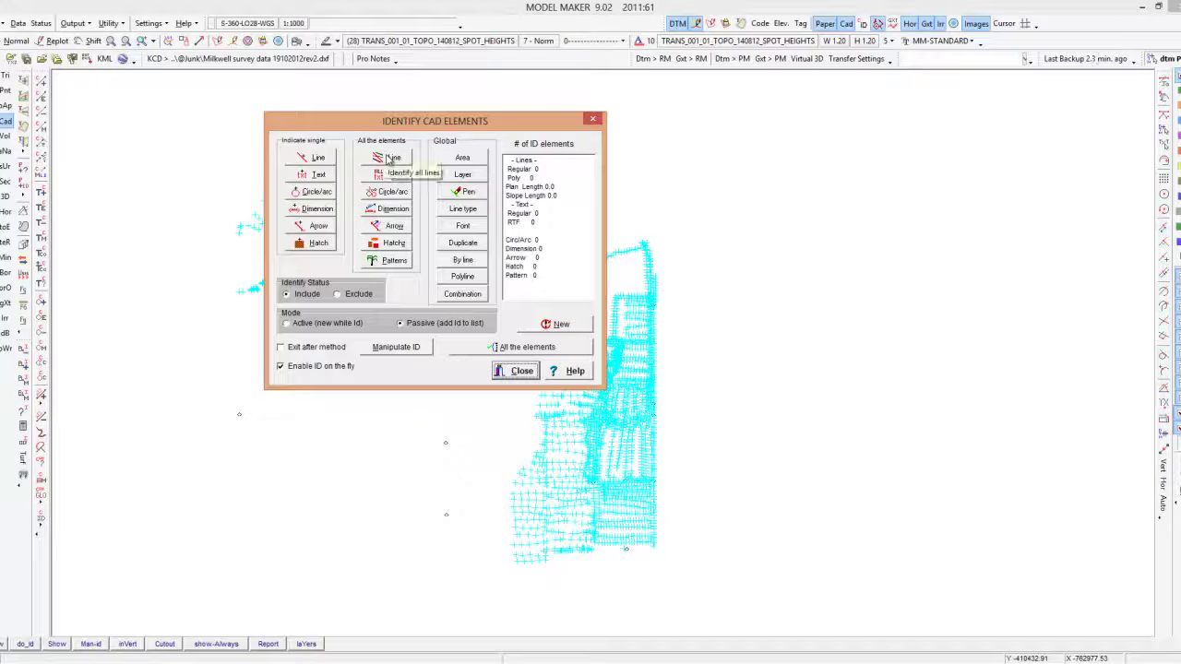
left_click(389, 159)
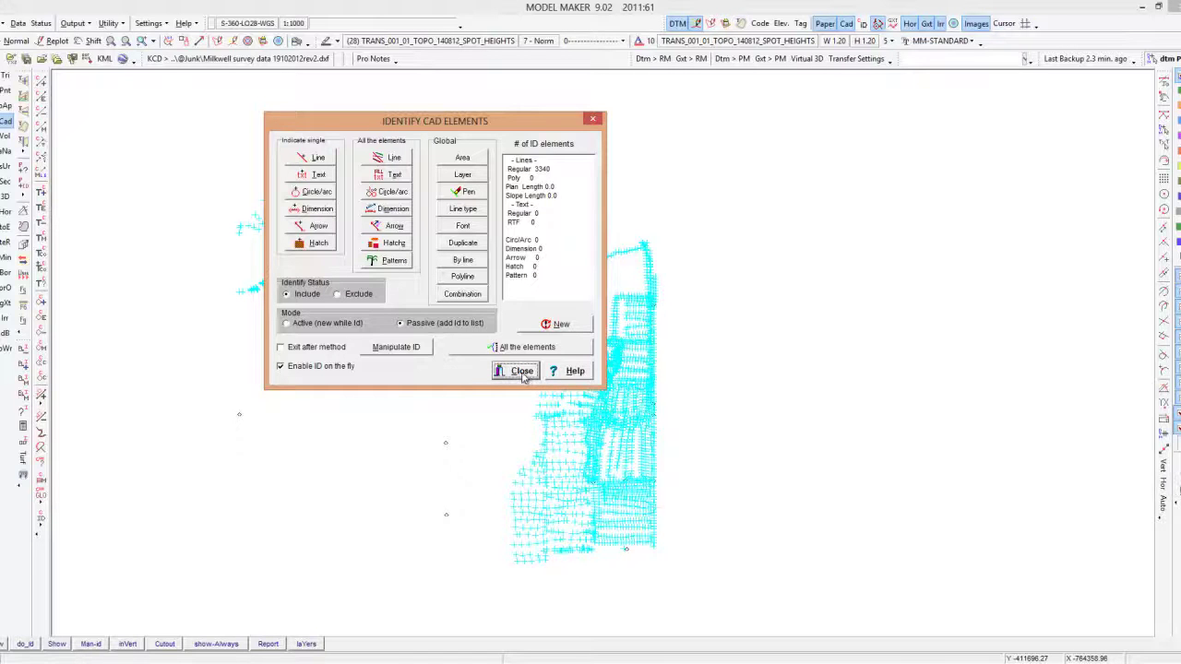
left_click(522, 372)
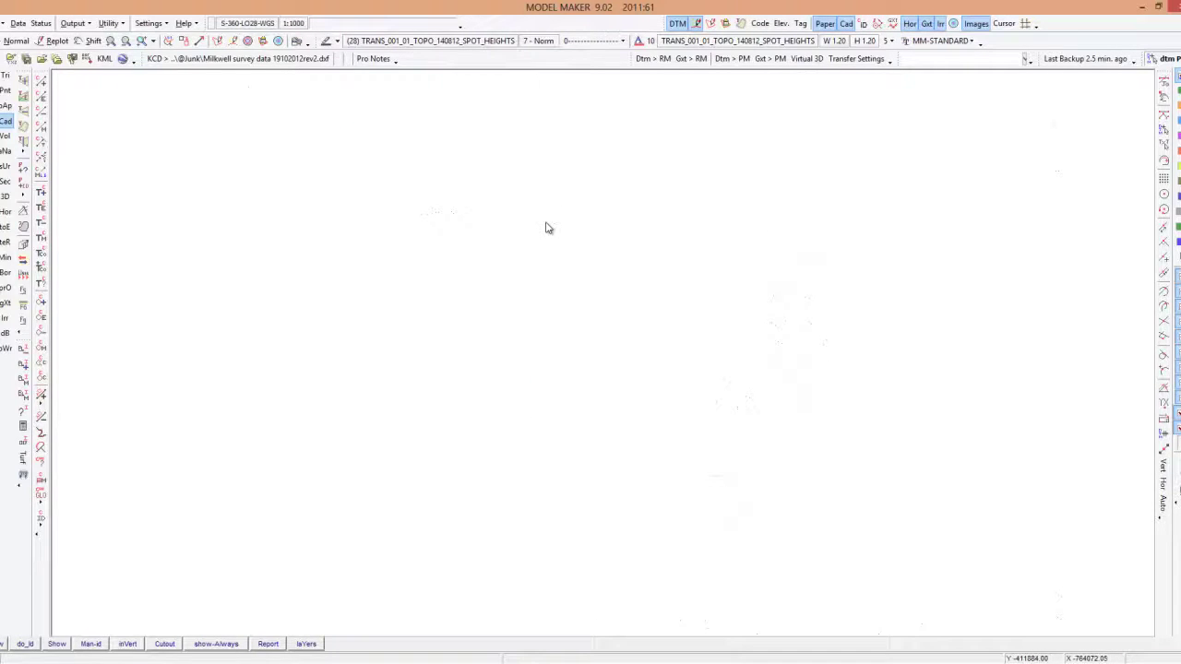
Create DTM points from the identified spot-height lines, leaving the code blank, and add them to project 1.
scroll(551, 258, "down", 3)
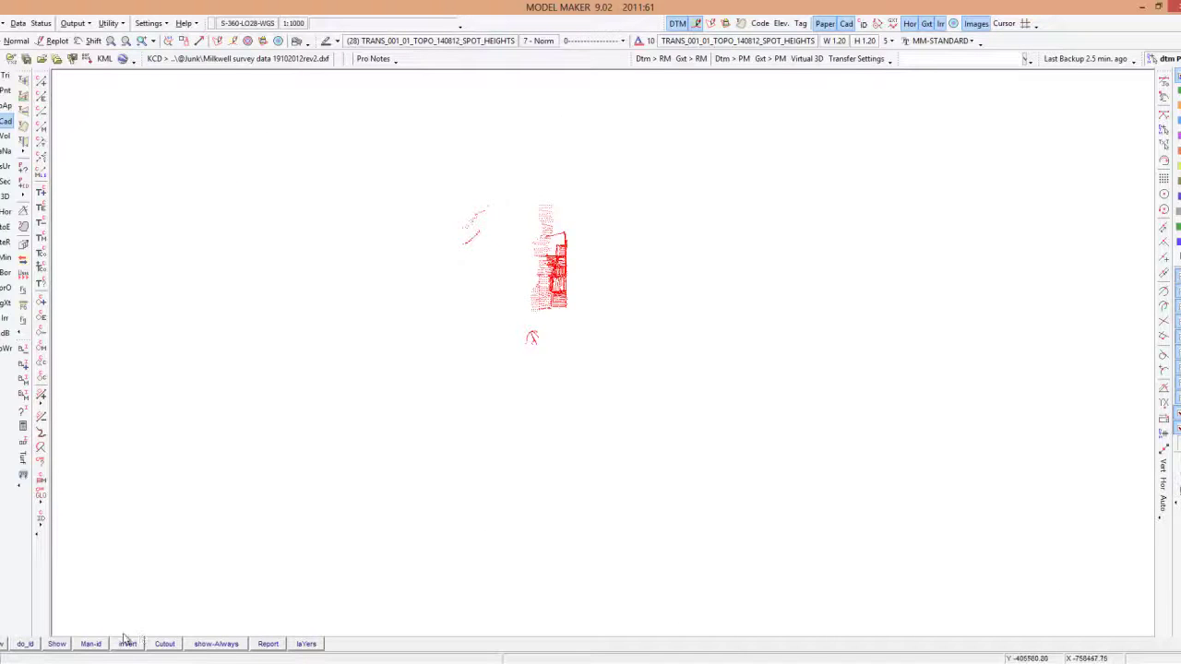
left_click(91, 644)
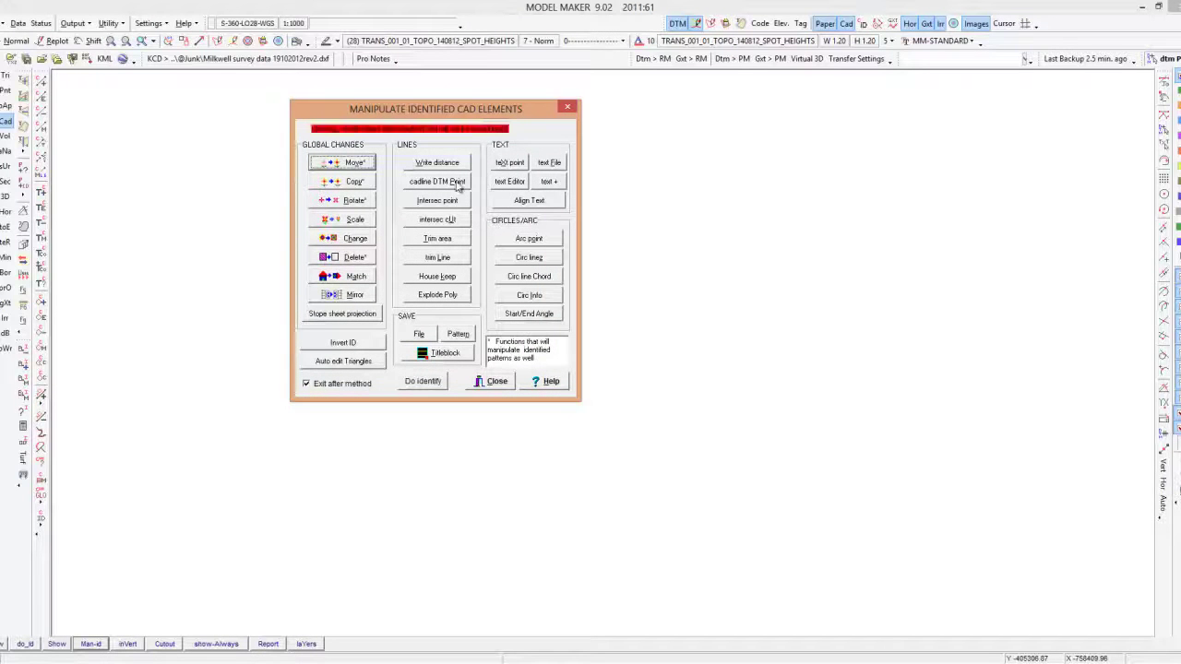
left_click(456, 183)
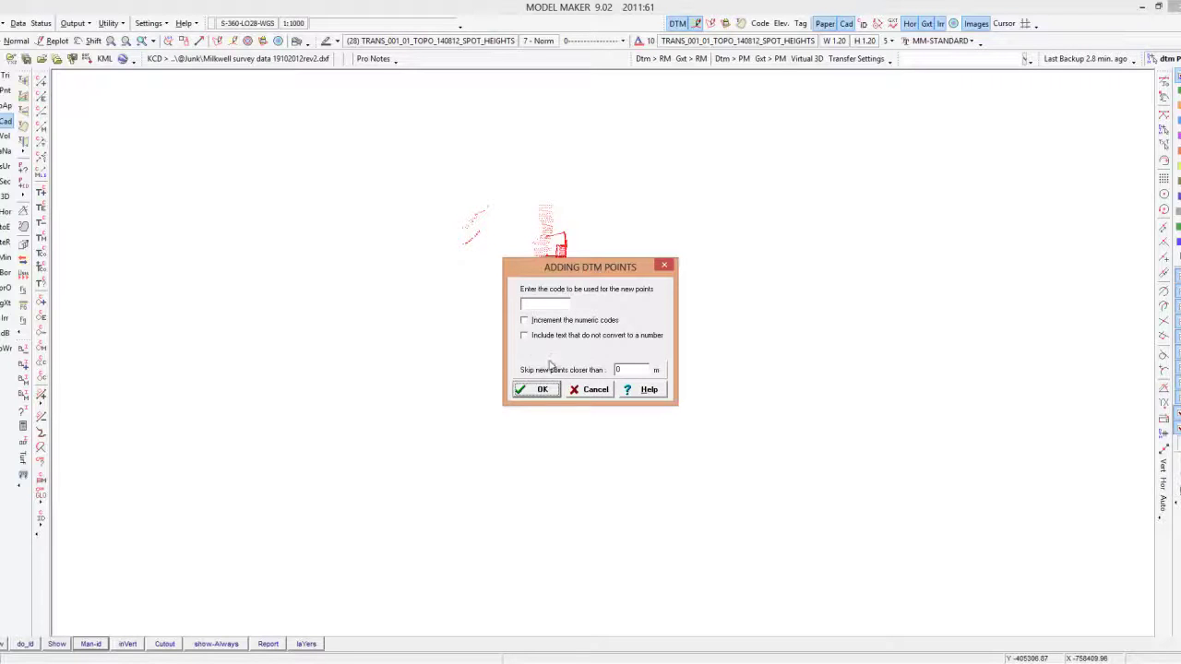
left_click(540, 390)
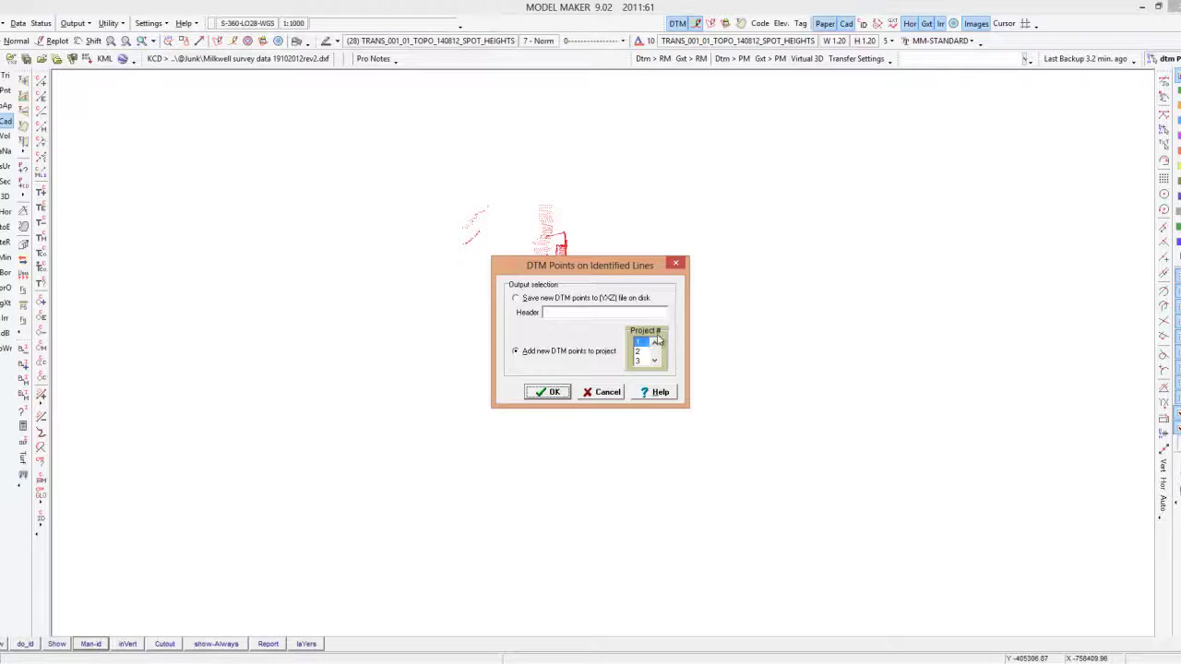
left_click(544, 392)
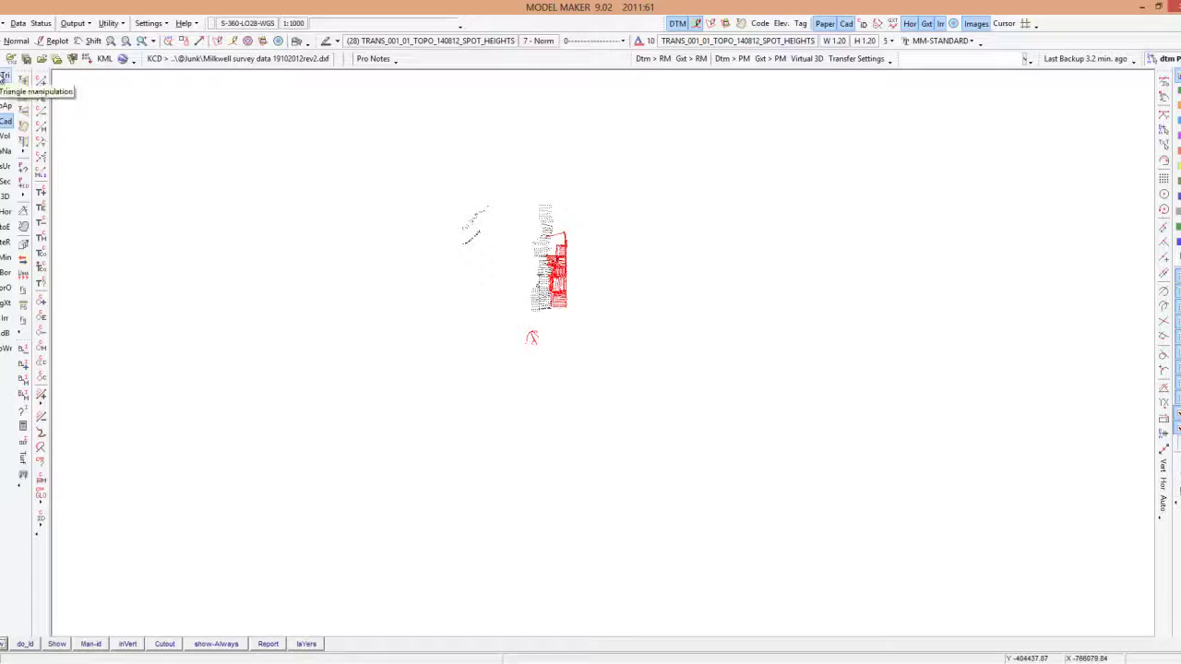
Run the triangle search on the DTM points and choose to audit the data for duplicated points.
left_click(6, 78)
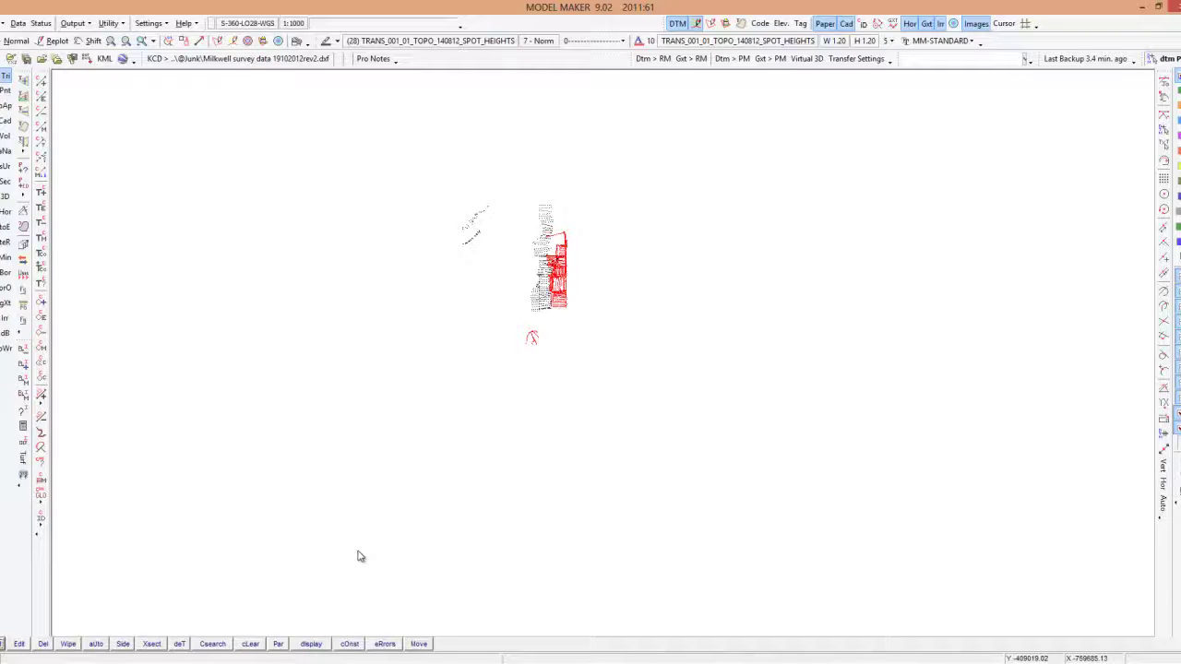
left_click(213, 644)
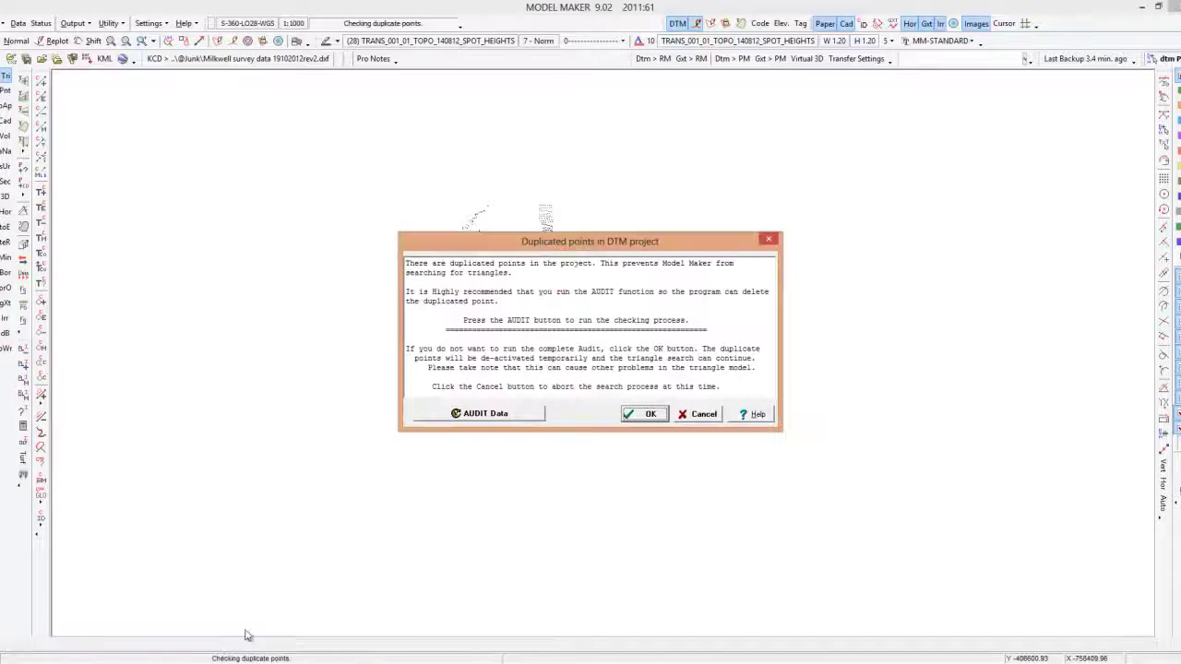
left_click(491, 414)
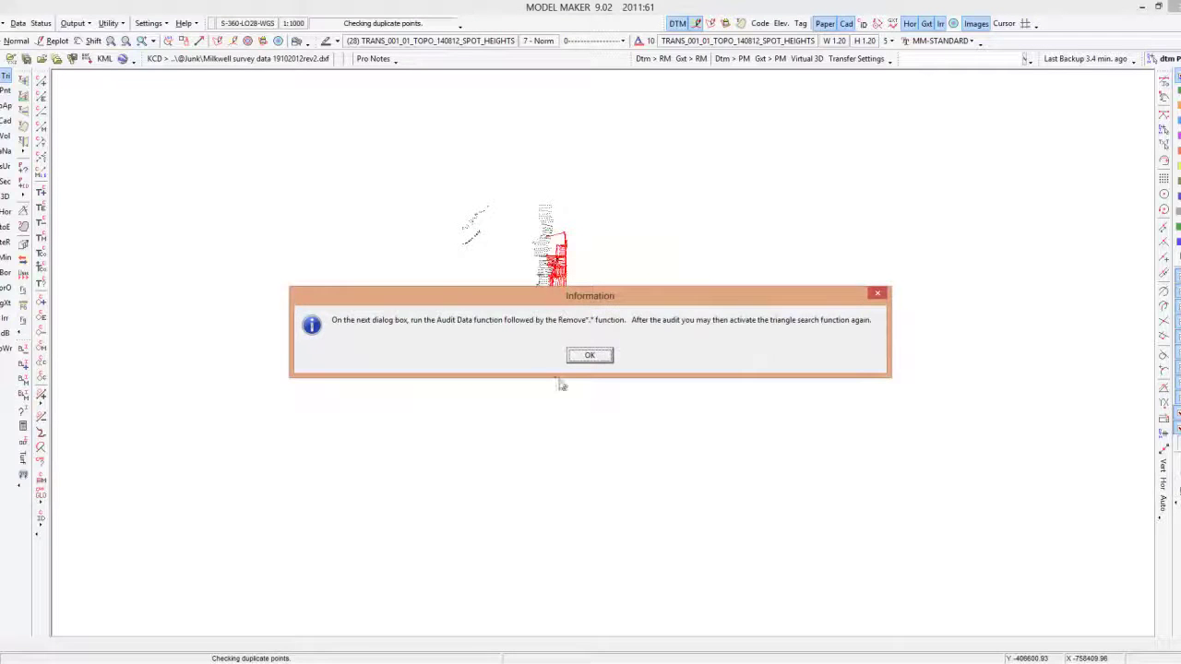
left_click(590, 355)
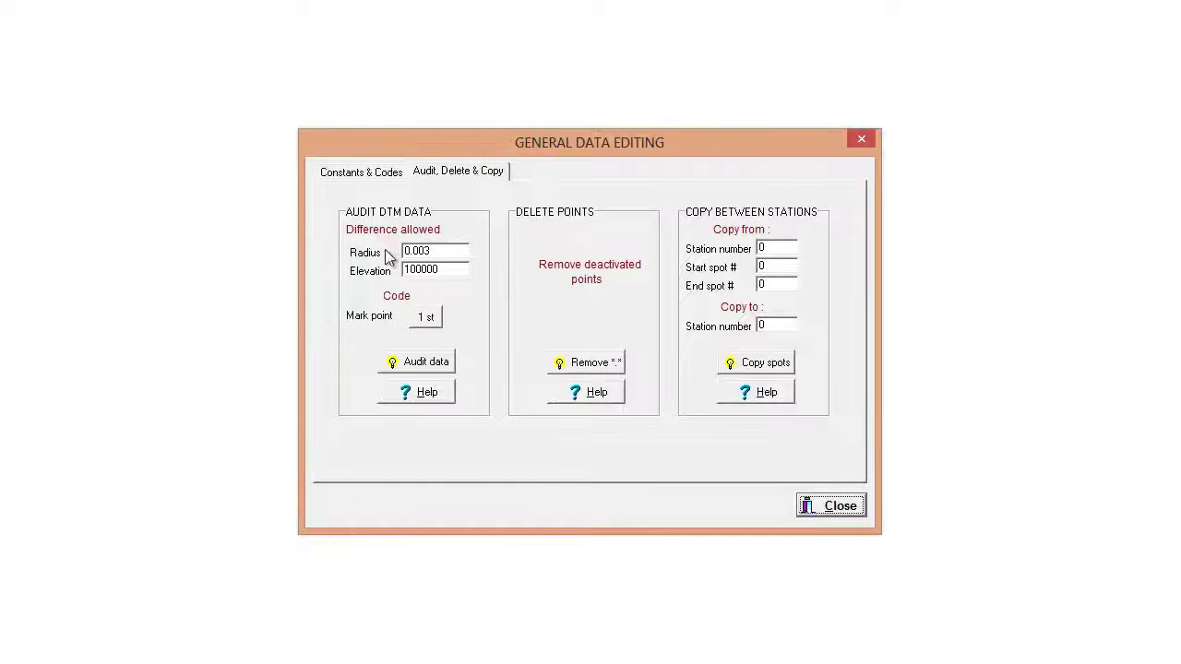
Audit the DTM data with an allowed radius difference of 0.003 and an elevation difference of 100000.
left_click(426, 363)
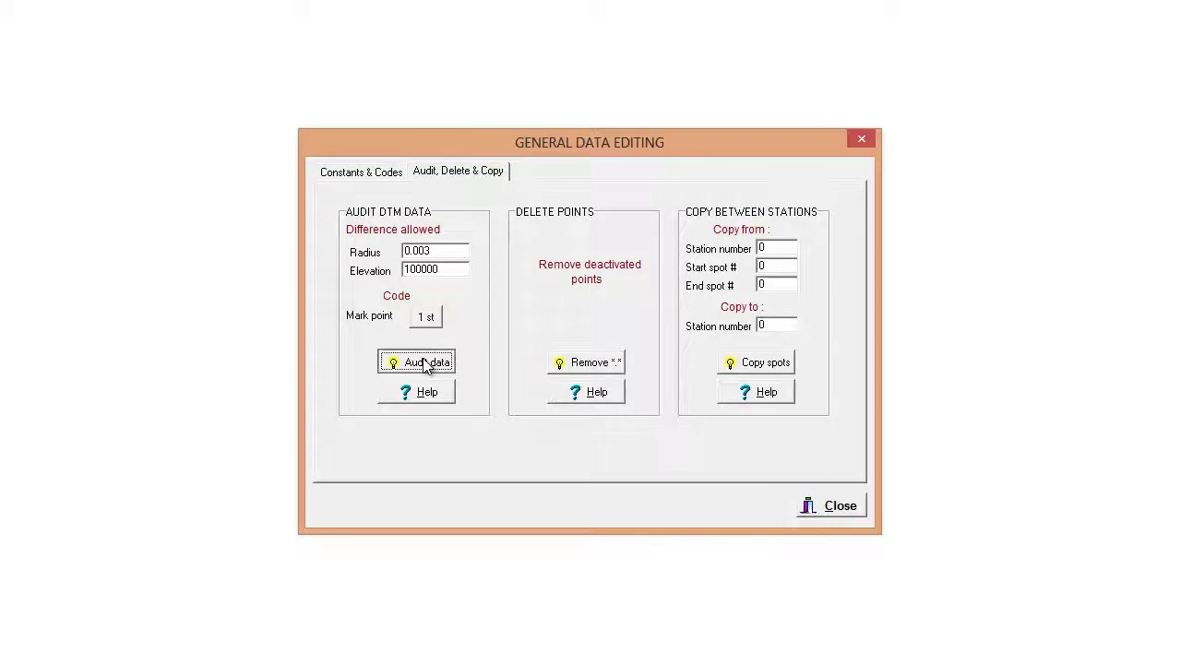
left_click(586, 367)
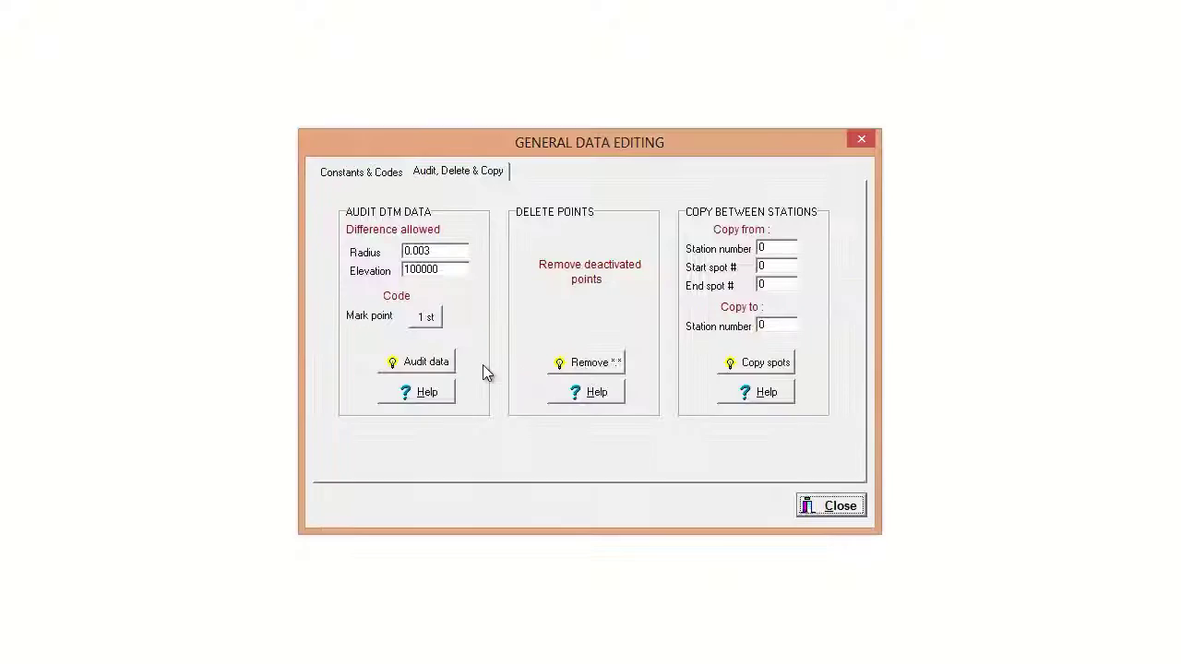
left_click(428, 364)
left_click(587, 367)
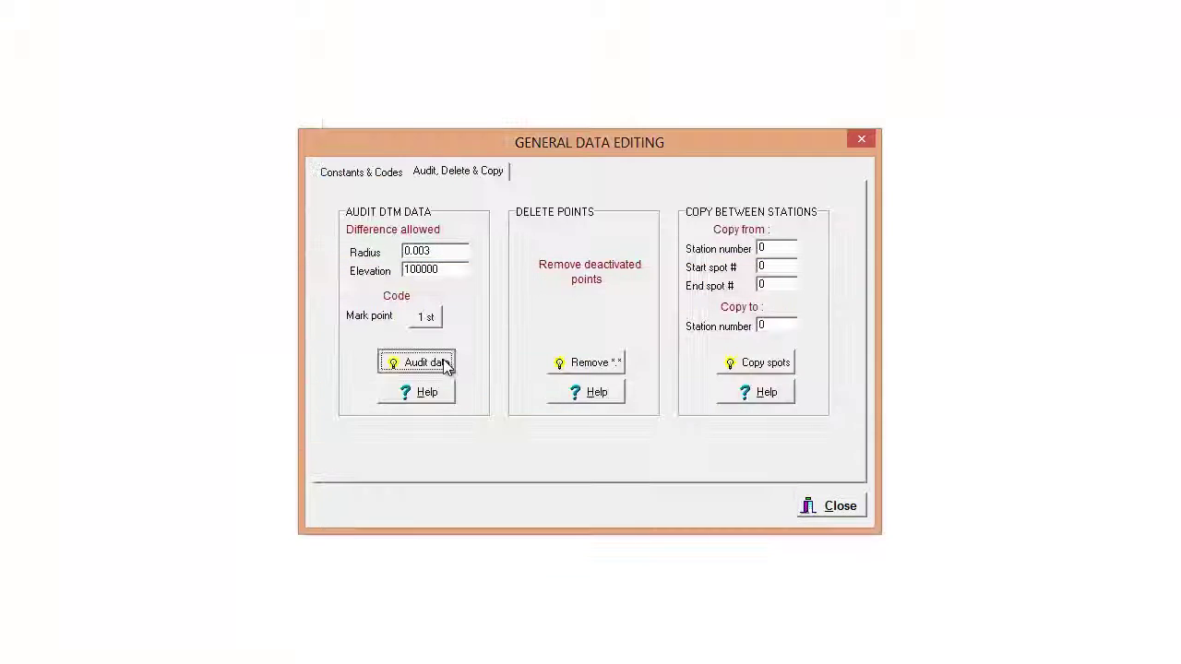
left_click(428, 363)
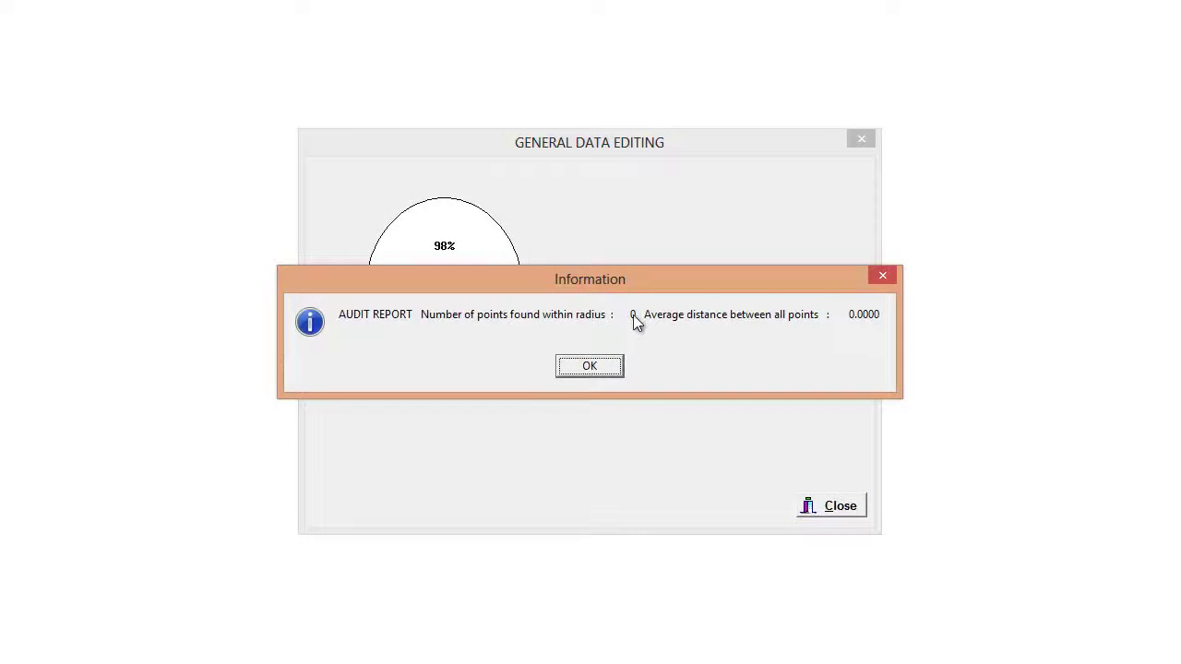
left_click(606, 370)
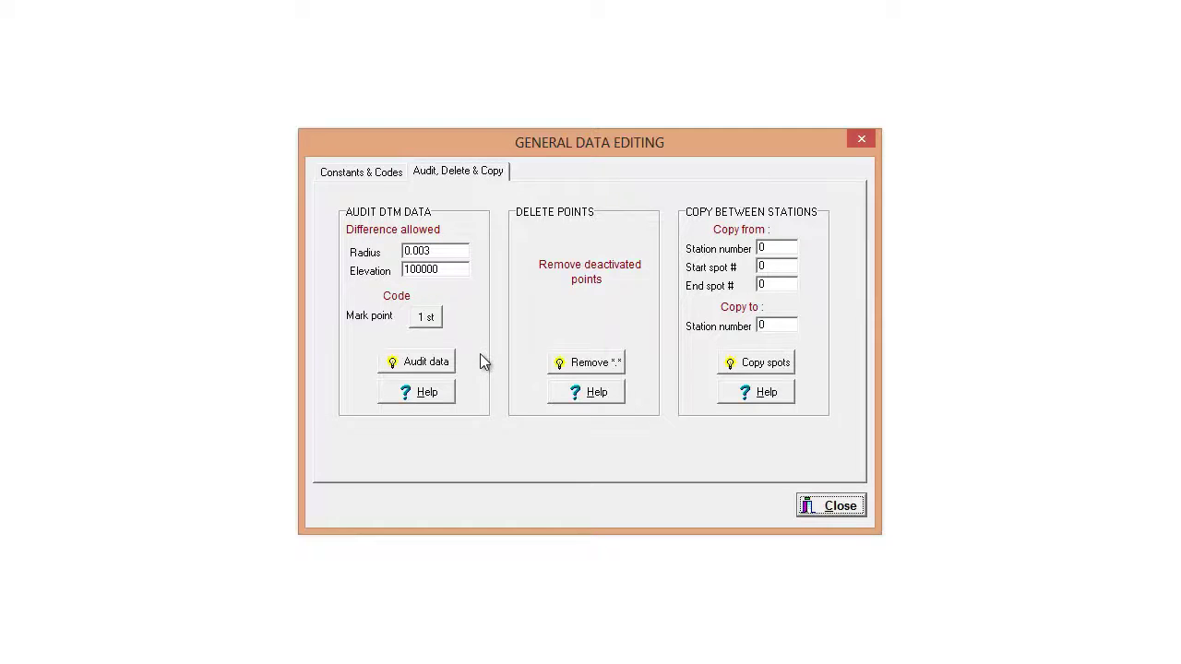
Remove all deactivated points from the project and close the general data editing dialog.
left_click(580, 366)
left_click(563, 367)
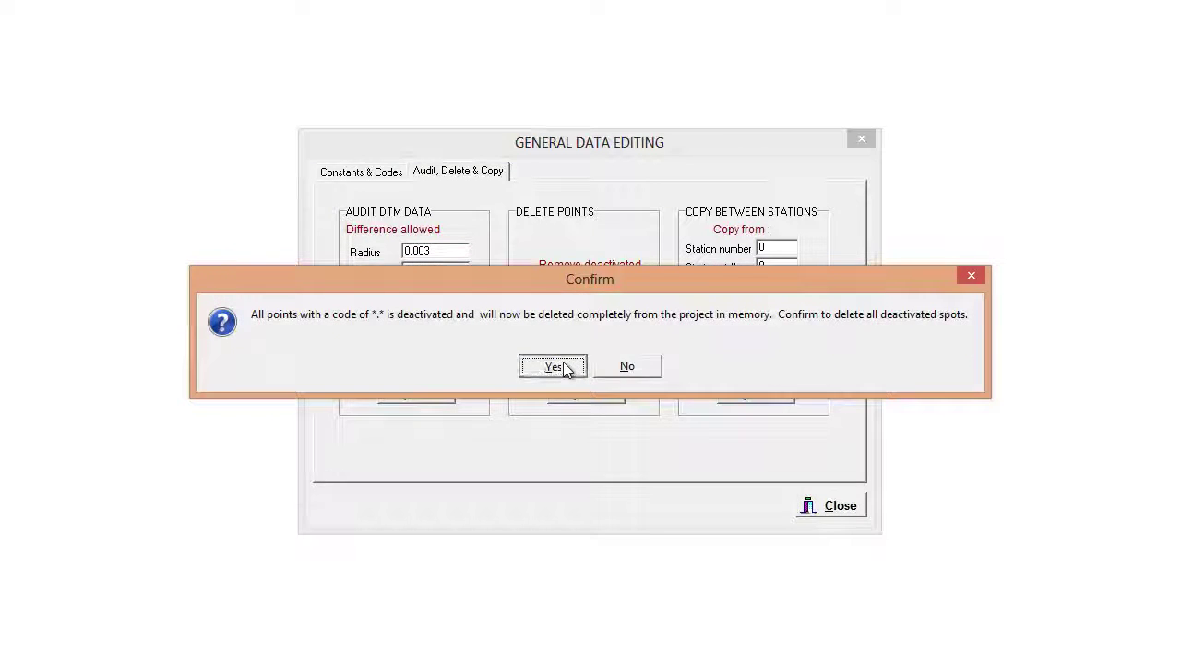
left_click(574, 367)
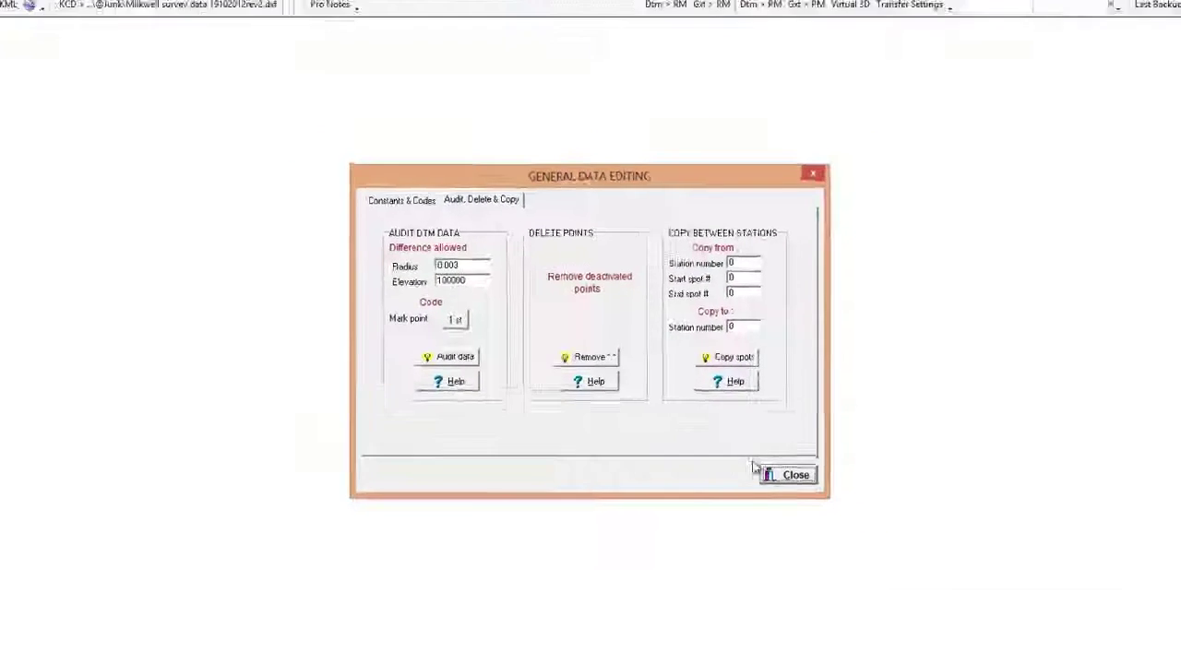
left_click(832, 505)
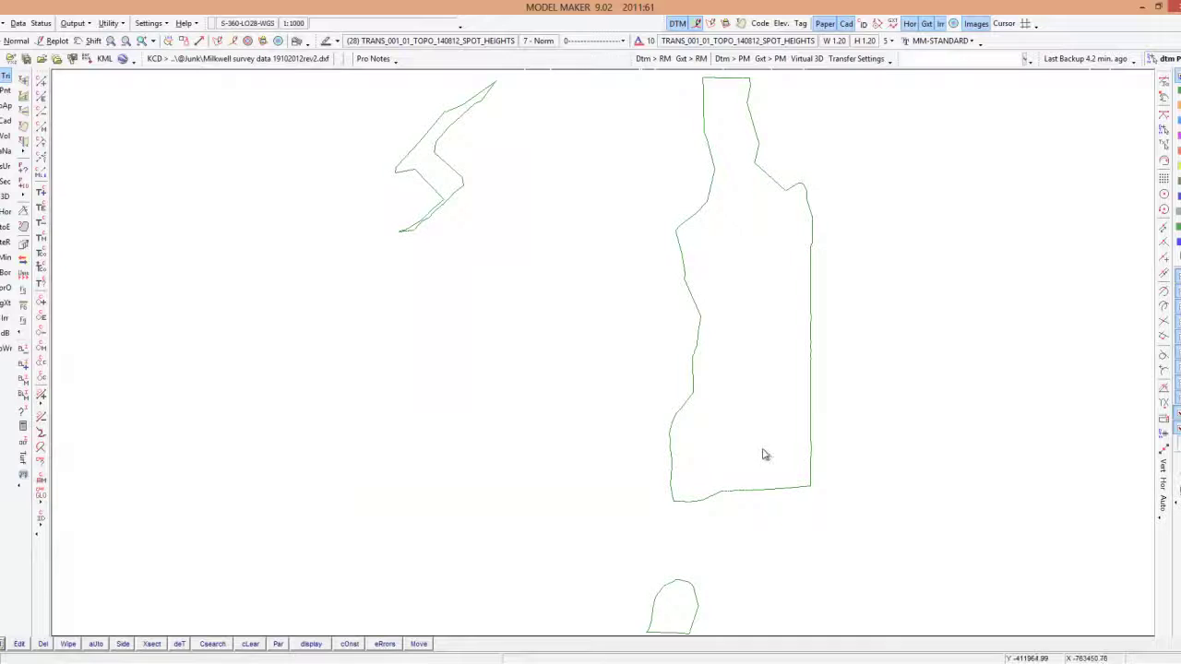
Show the DTM triangles, inspect the mesh in the large survey block, and hide the triangles again.
left_click(710, 24)
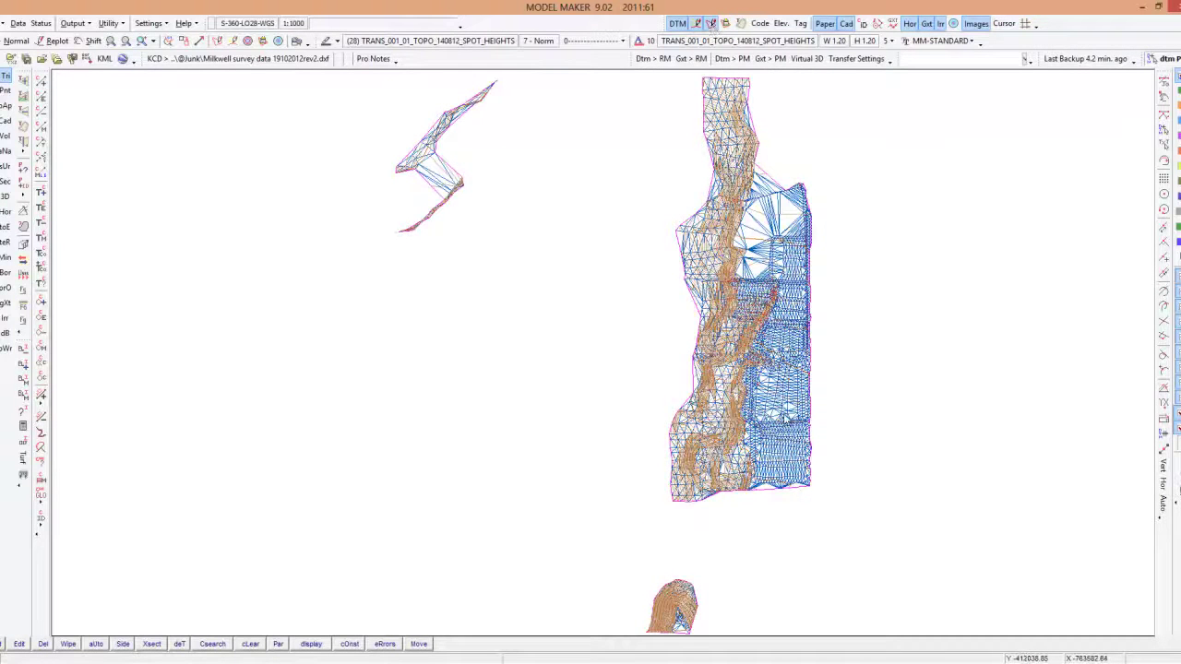
scroll(762, 369, "up", 2)
scroll(756, 367, "up", 2)
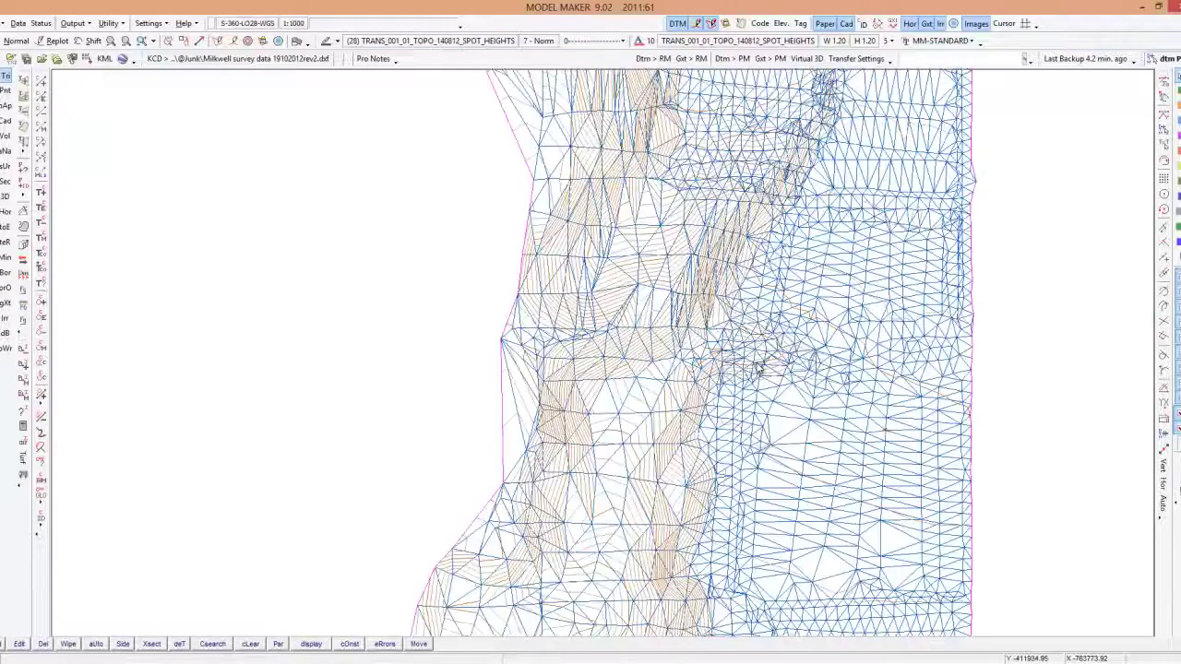
scroll(709, 361, "up", 2)
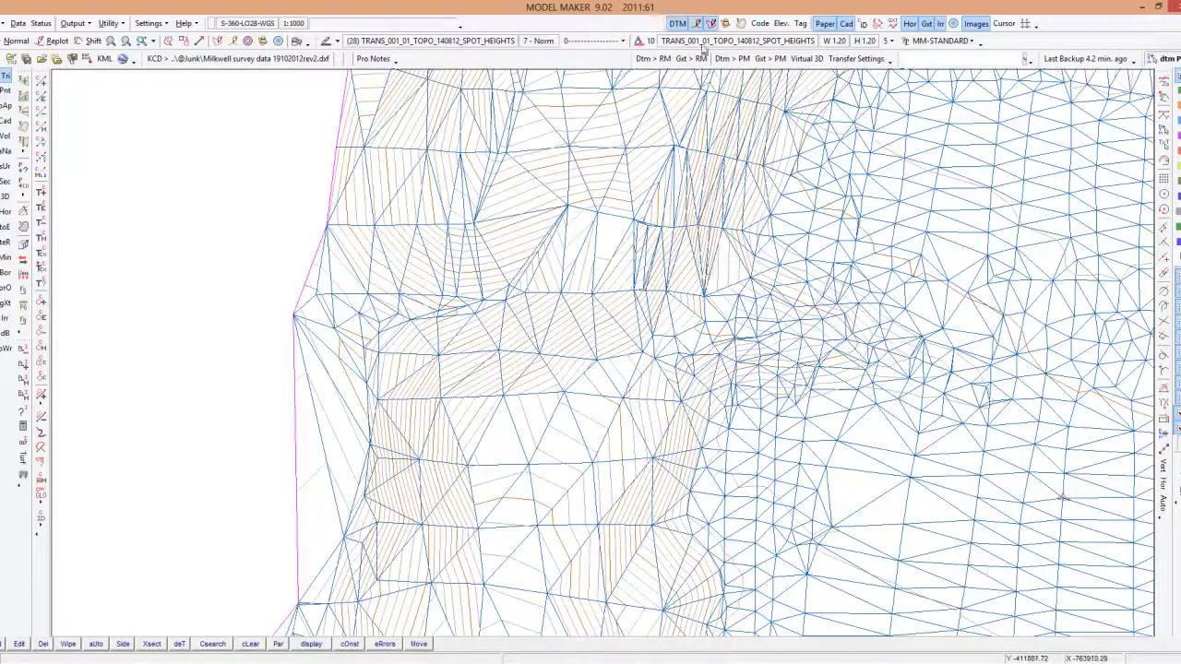
left_click(710, 25)
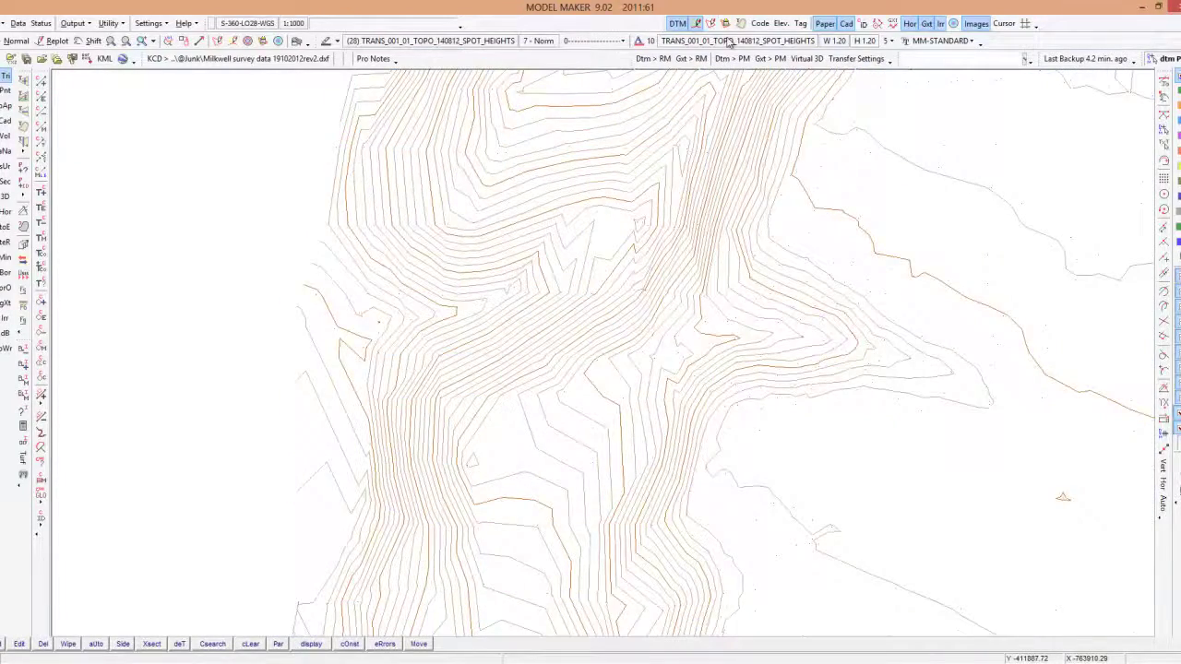
Reset all CAD layers to be displayed in the plot parameters and replot the drawing.
left_click(674, 35)
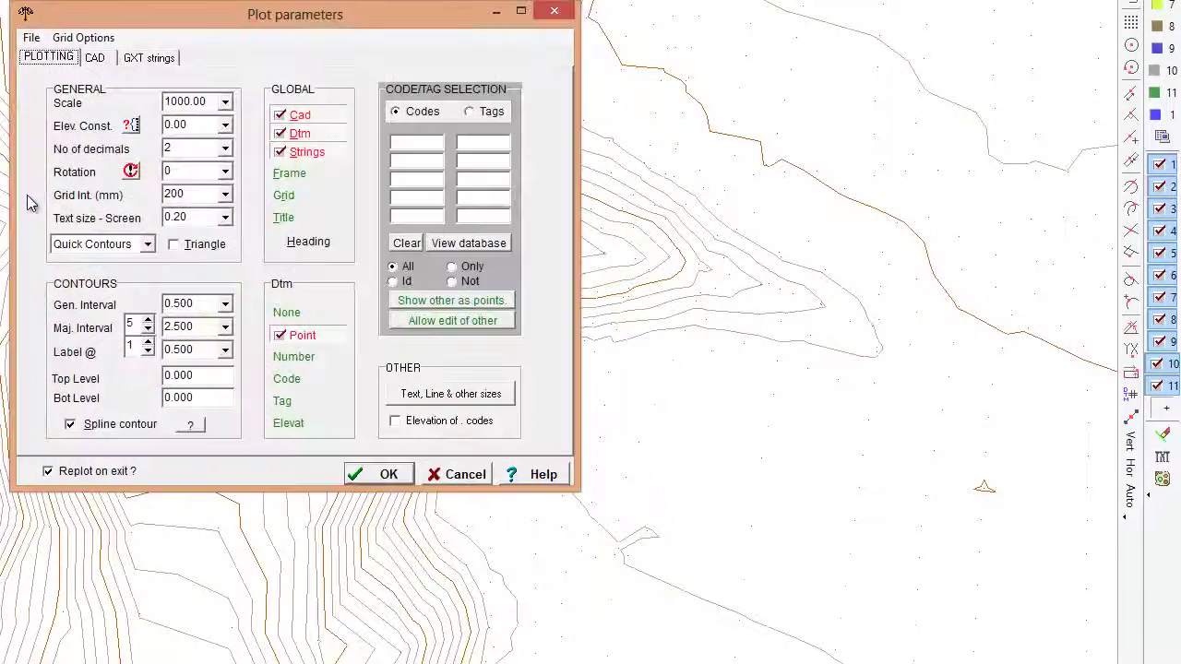
left_click(94, 57)
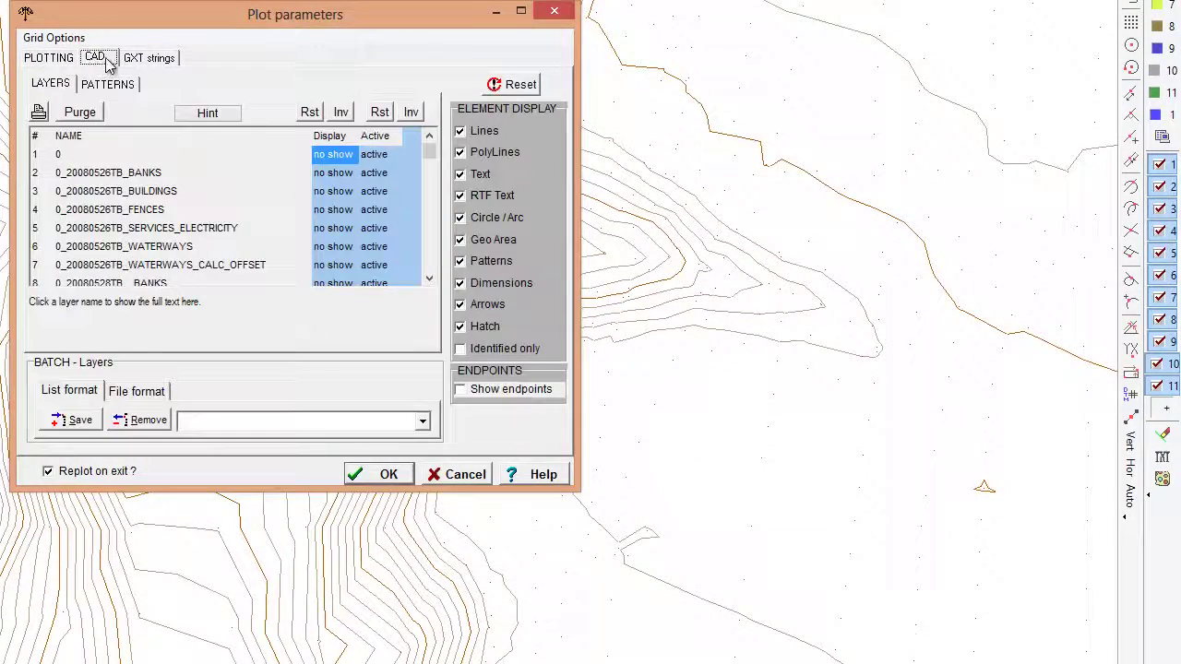
left_click(309, 111)
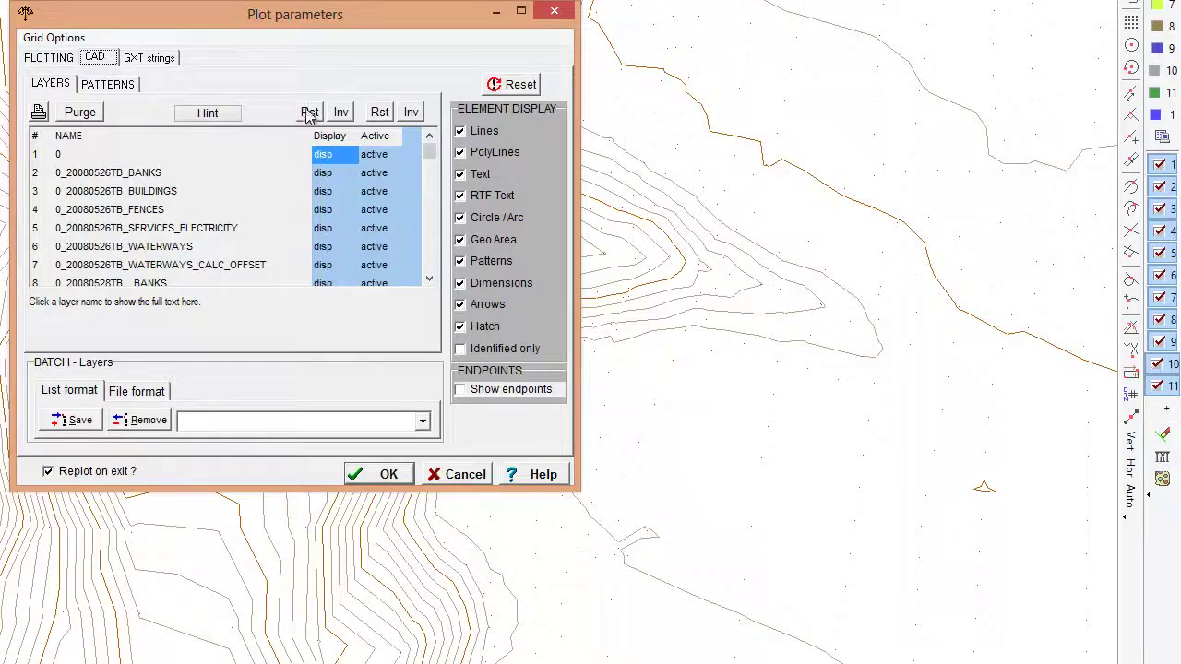
left_click(389, 474)
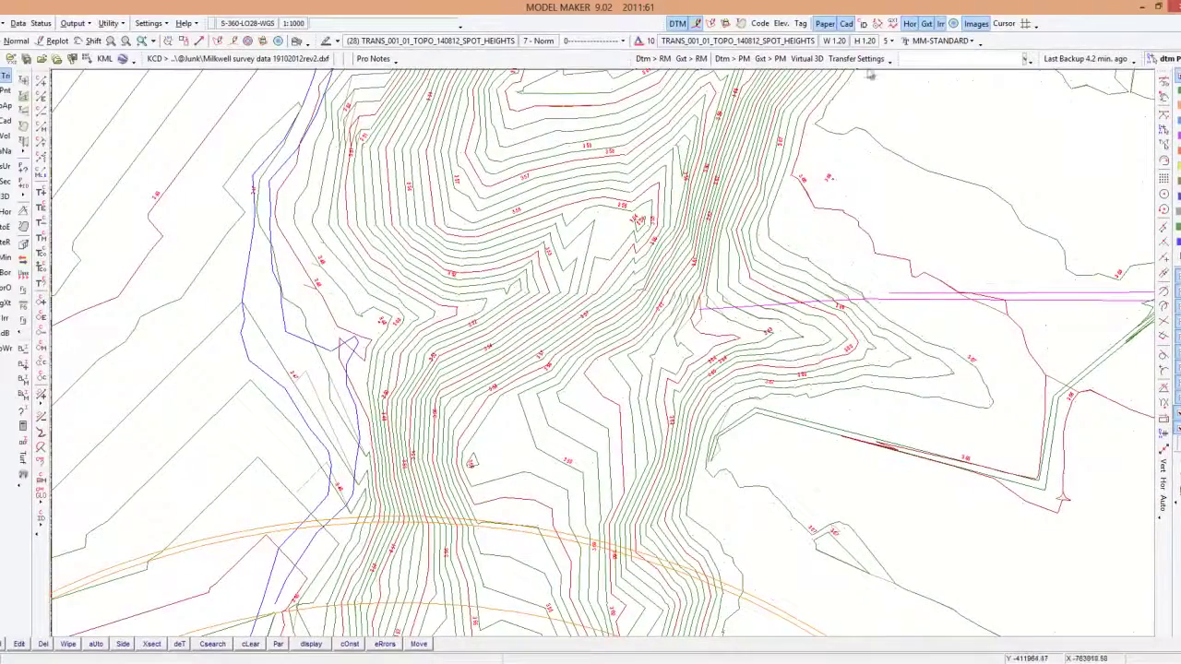
Switch the CAD display off and on repeatedly to compare the imported contours with the DTM contours.
left_click(847, 26)
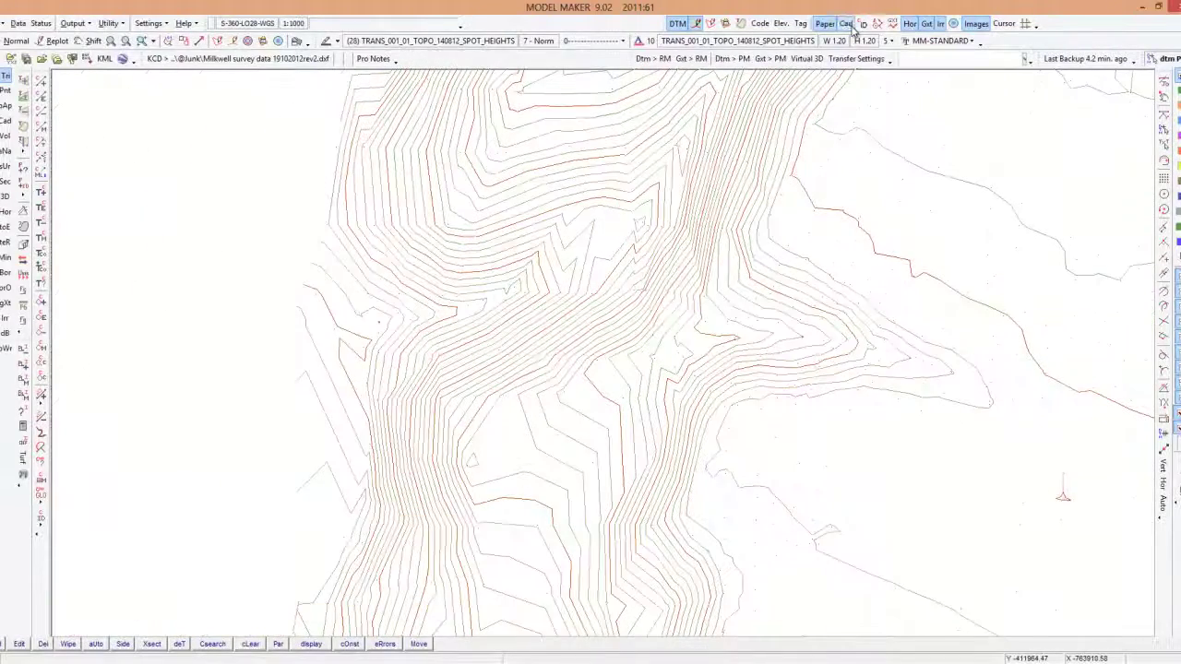
left_click(849, 25)
left_click(849, 26)
left_click(849, 26)
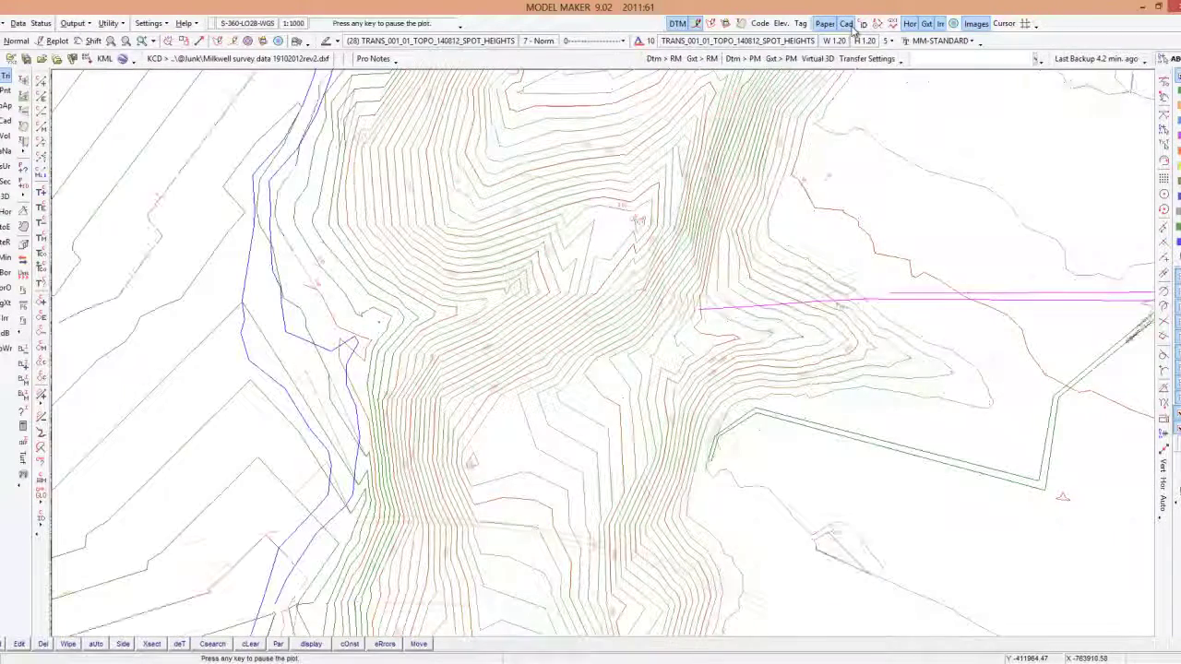
left_click(850, 26)
left_click(849, 26)
left_click(850, 26)
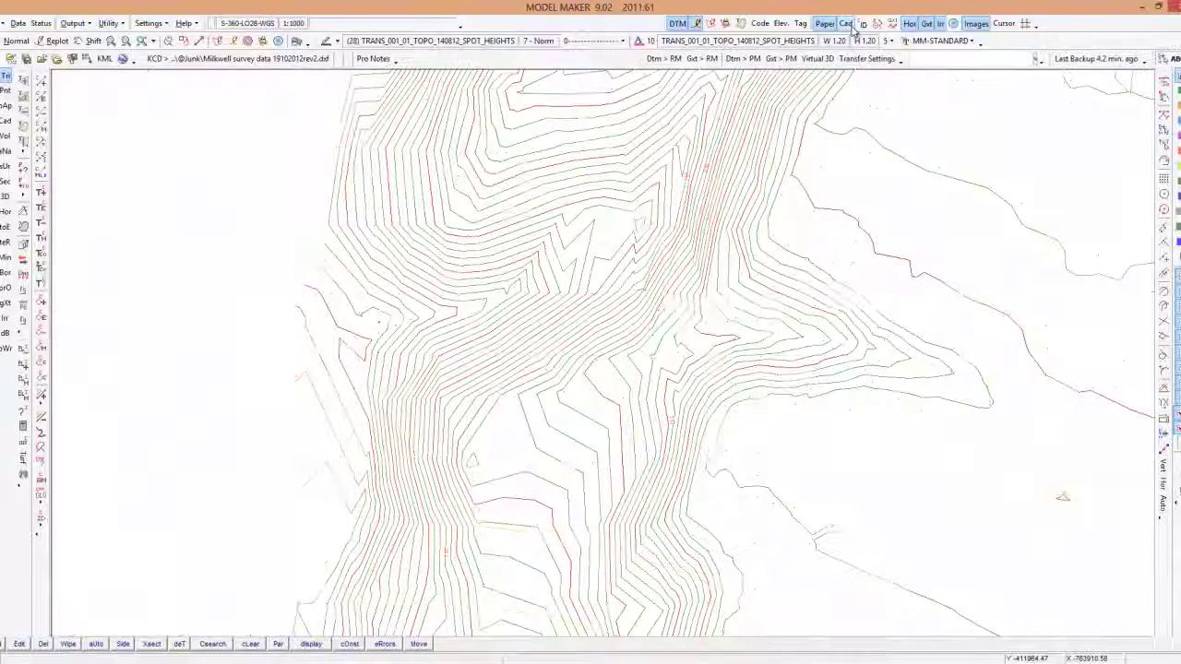
Compare the DTM contours with the CAD contours farther south along the slope, leaving the CAD display on.
scroll(687, 368, "down", 3)
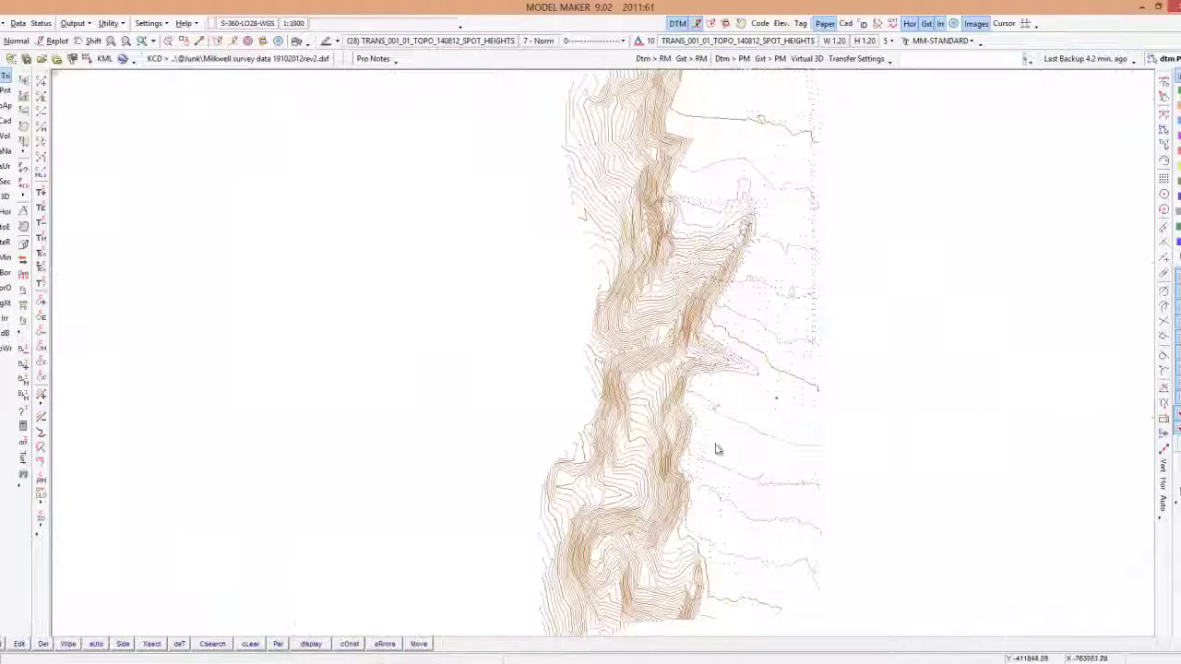
middle_click(782, 400)
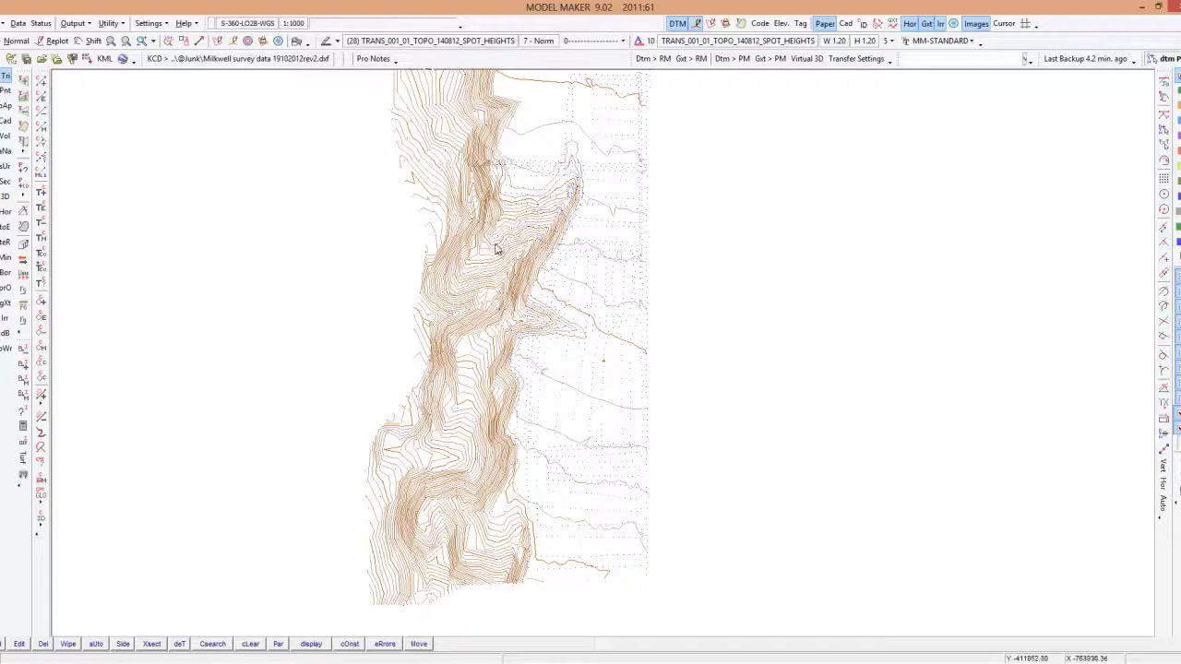
scroll(518, 484, "up", 2)
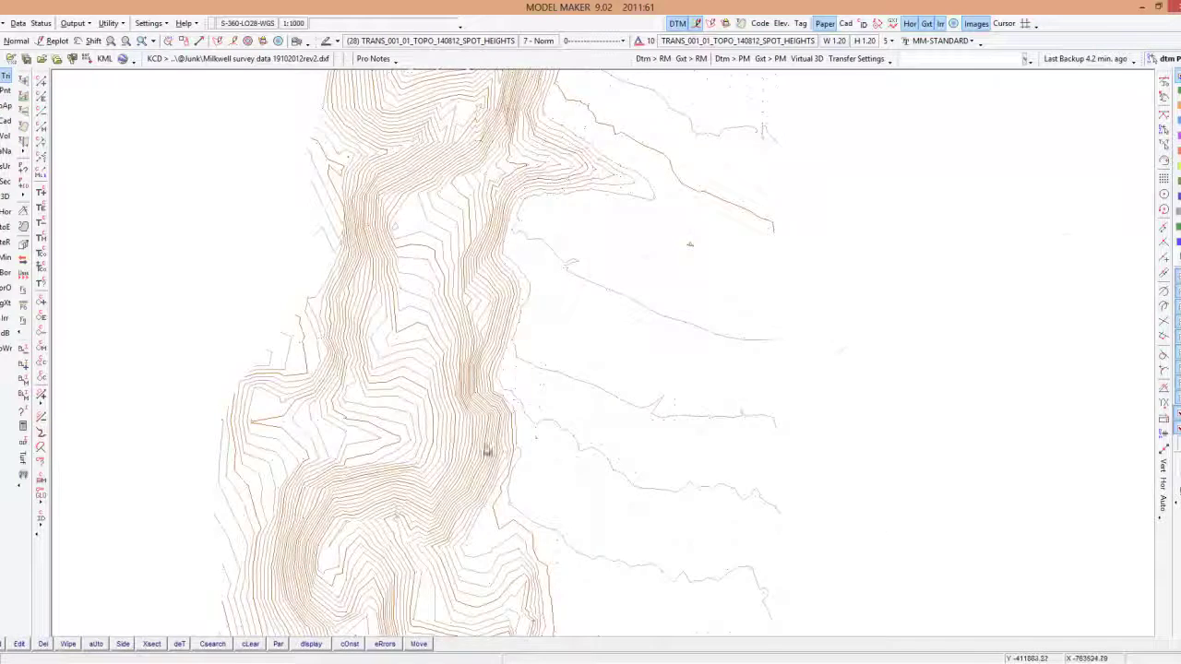
scroll(486, 452, "up", 2)
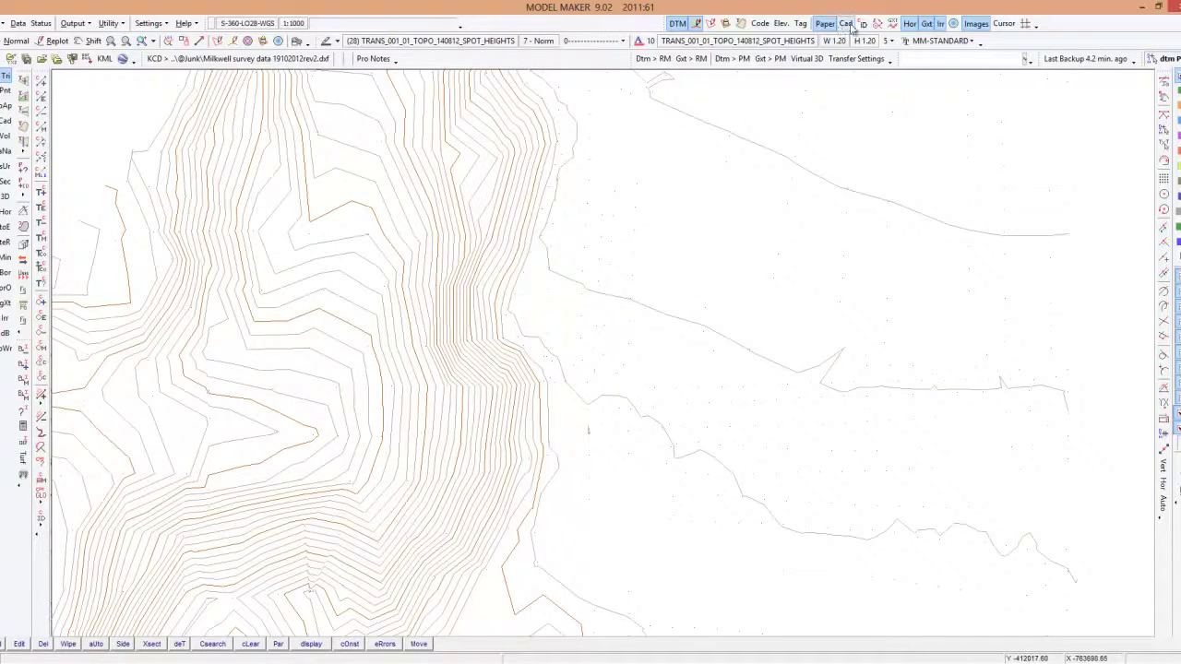
left_click(847, 24)
left_click(850, 26)
middle_click_drag(276, 282, 603, 282)
left_click(845, 24)
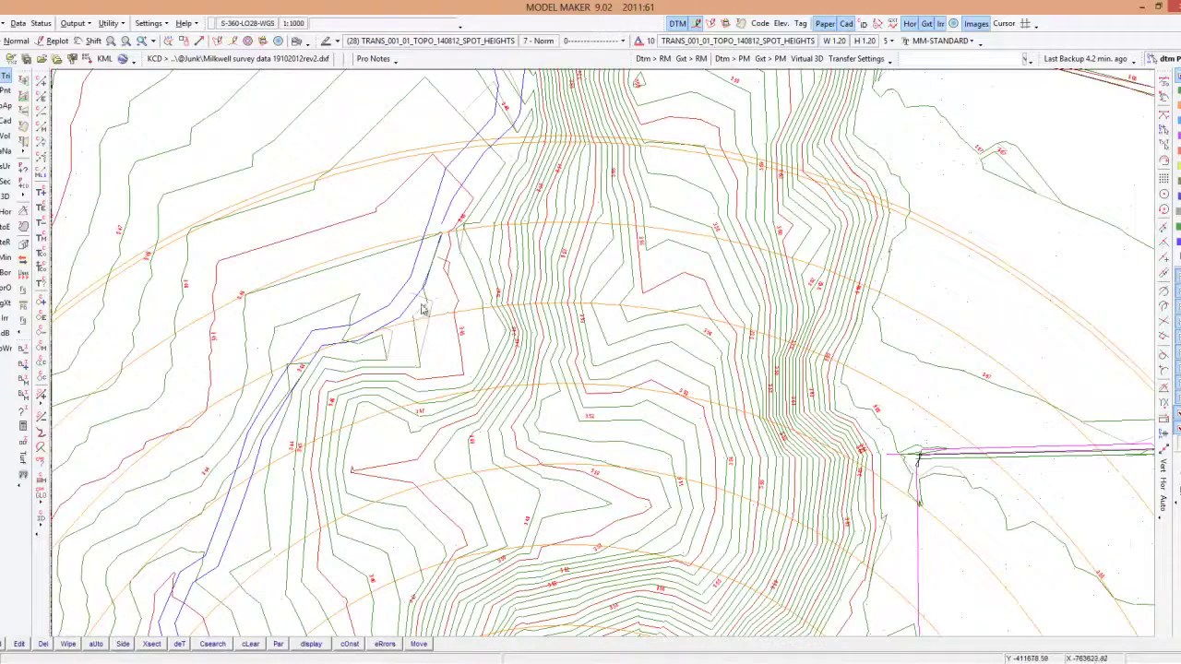
Start editing triangle legs and swap the common leg of the triangles at the kinked 345 contour beside the stream.
left_click(23, 95)
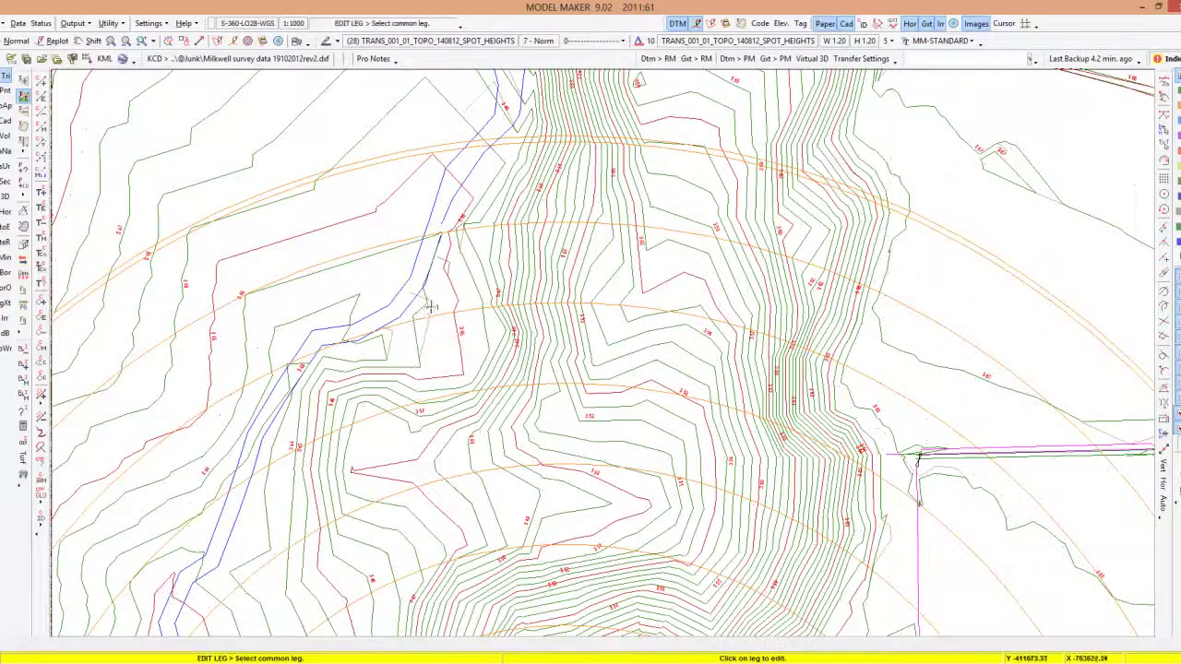
scroll(429, 303, "up", 2)
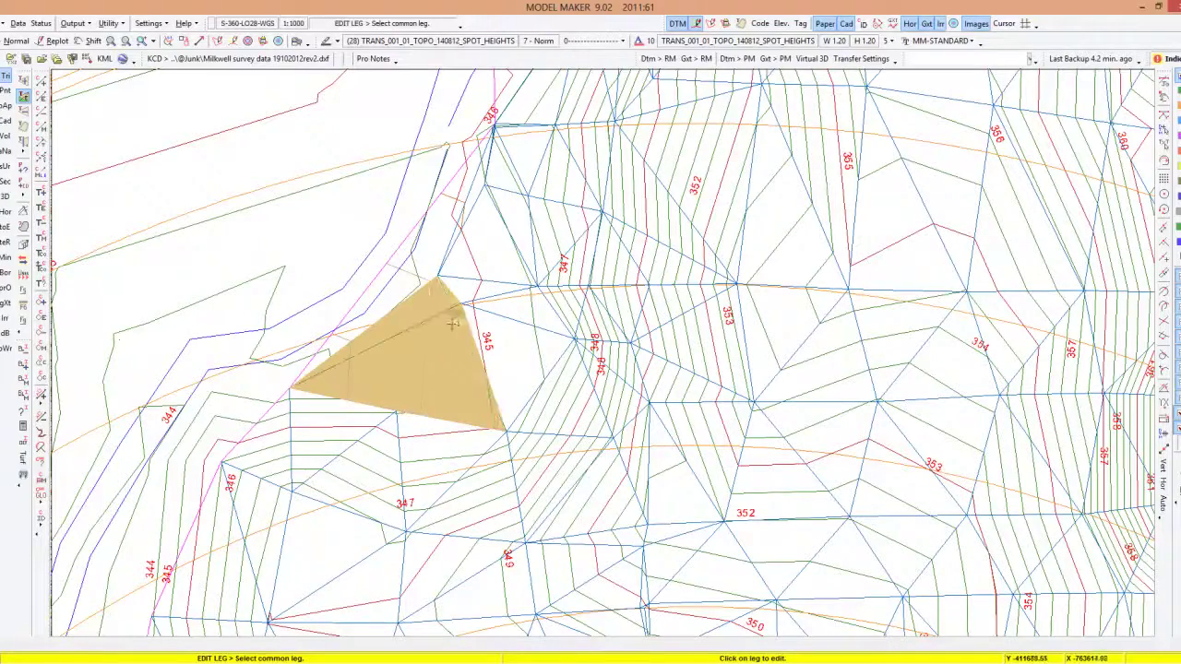
key("Escape")
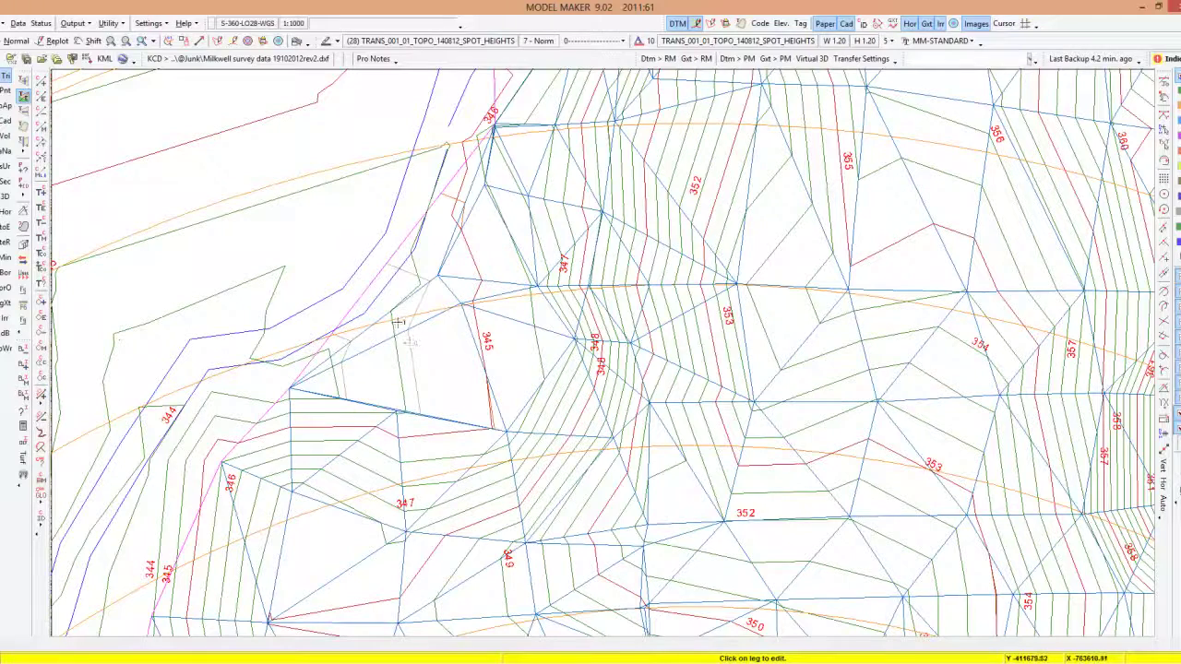
left_click(396, 308)
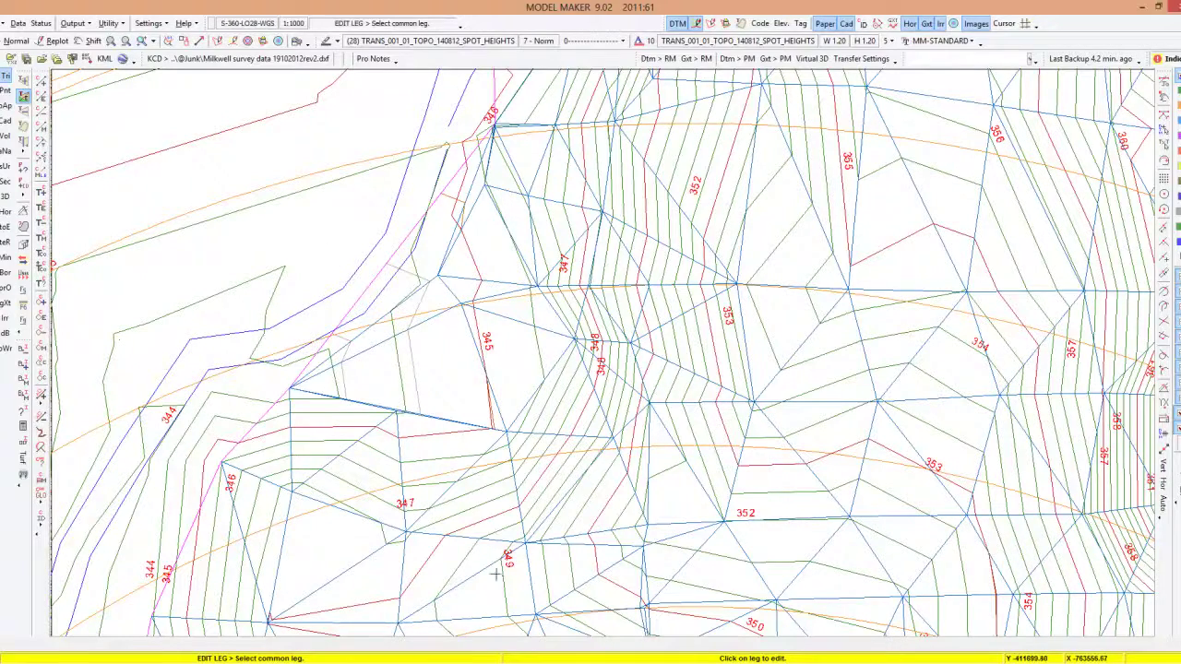
left_click(469, 590)
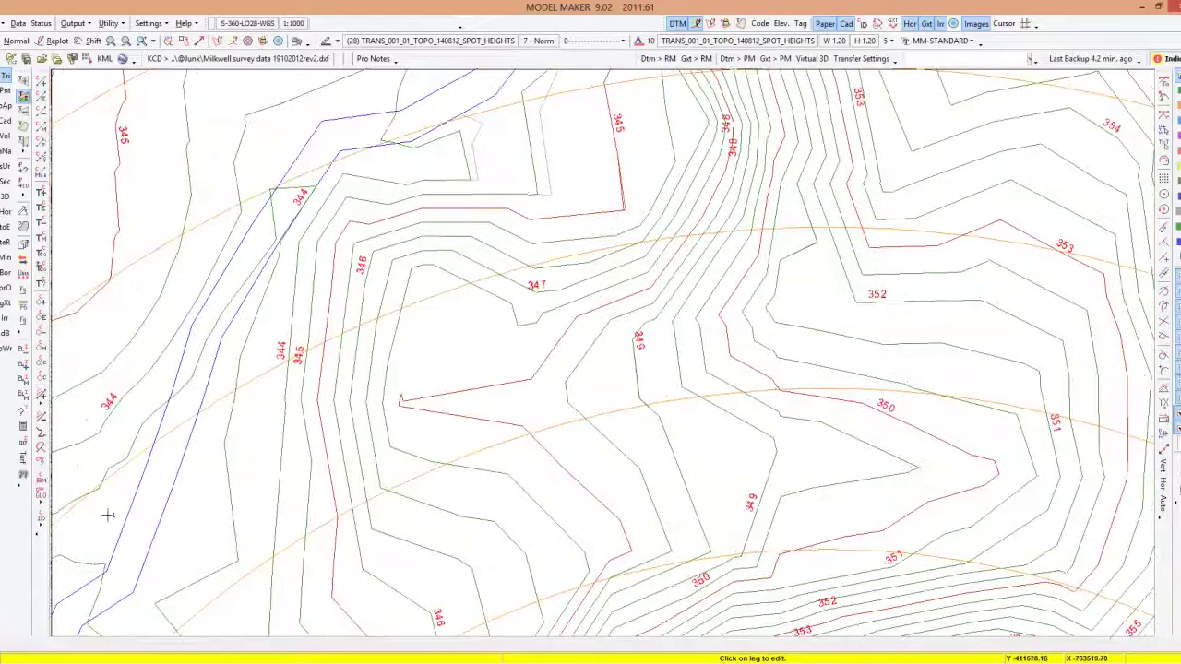
Switch the CAD display off and on to compare the DTM contours with the imported contours across the southern survey area.
scroll(219, 477, "up", 1)
scroll(304, 468, "up", 1)
scroll(274, 458, "up", 1)
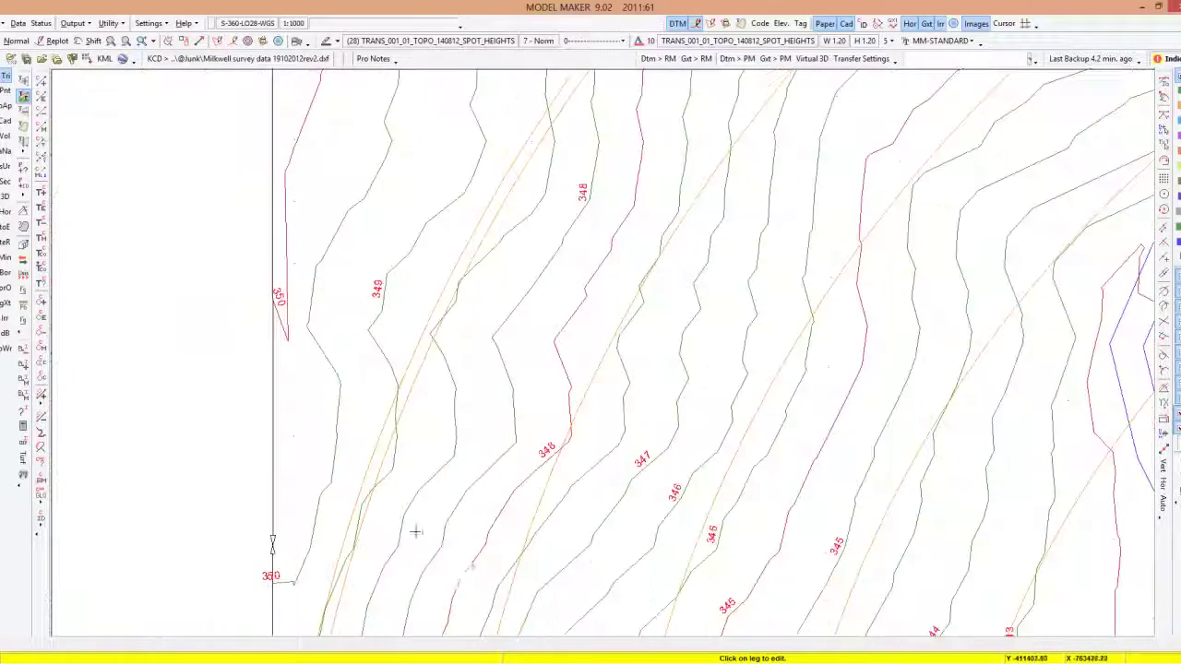
scroll(722, 609, "down", 2)
scroll(764, 561, "up", 1)
scroll(847, 511, "up", 2)
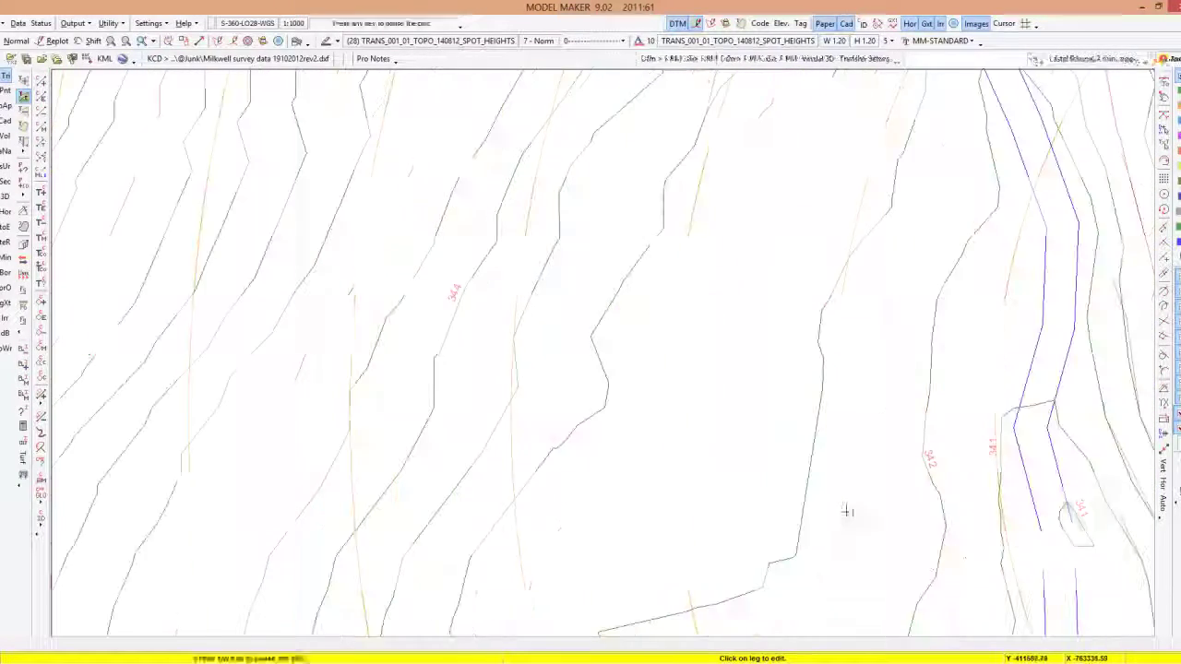
left_click(863, 24)
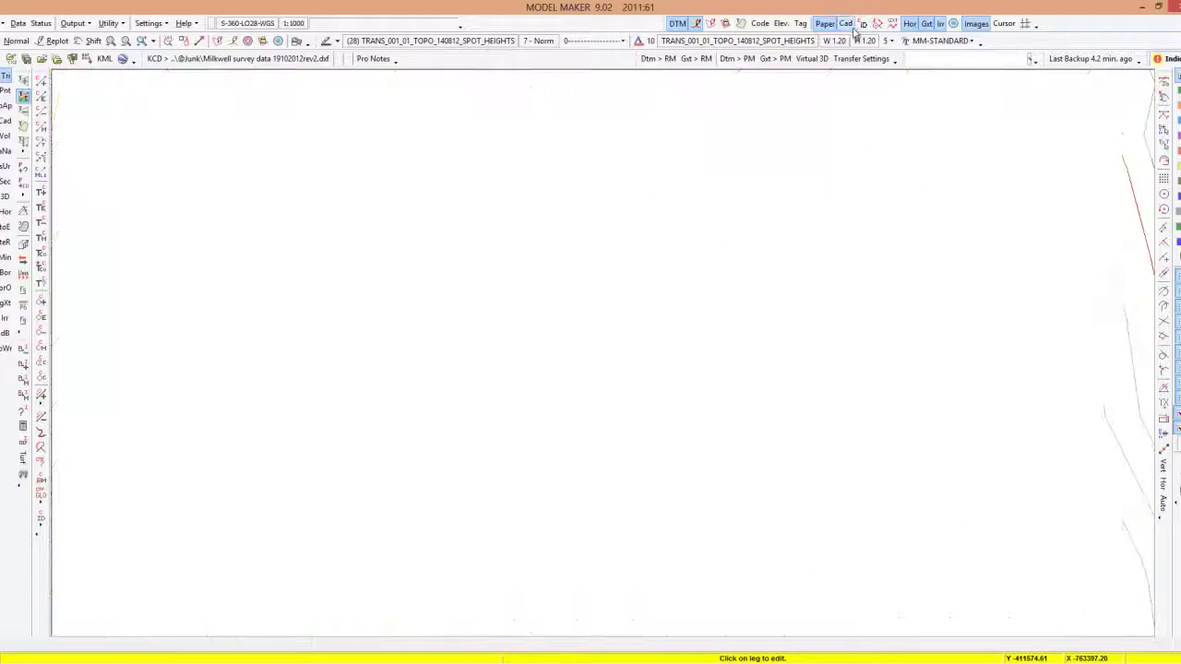
left_click(909, 25)
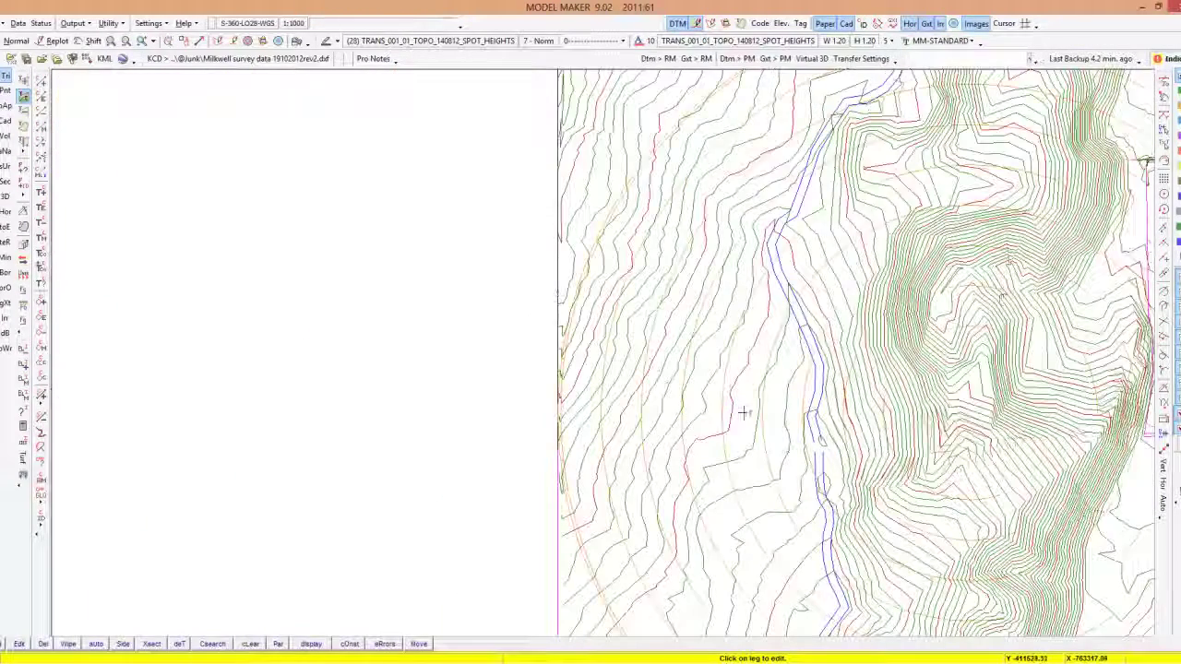
left_click(848, 24)
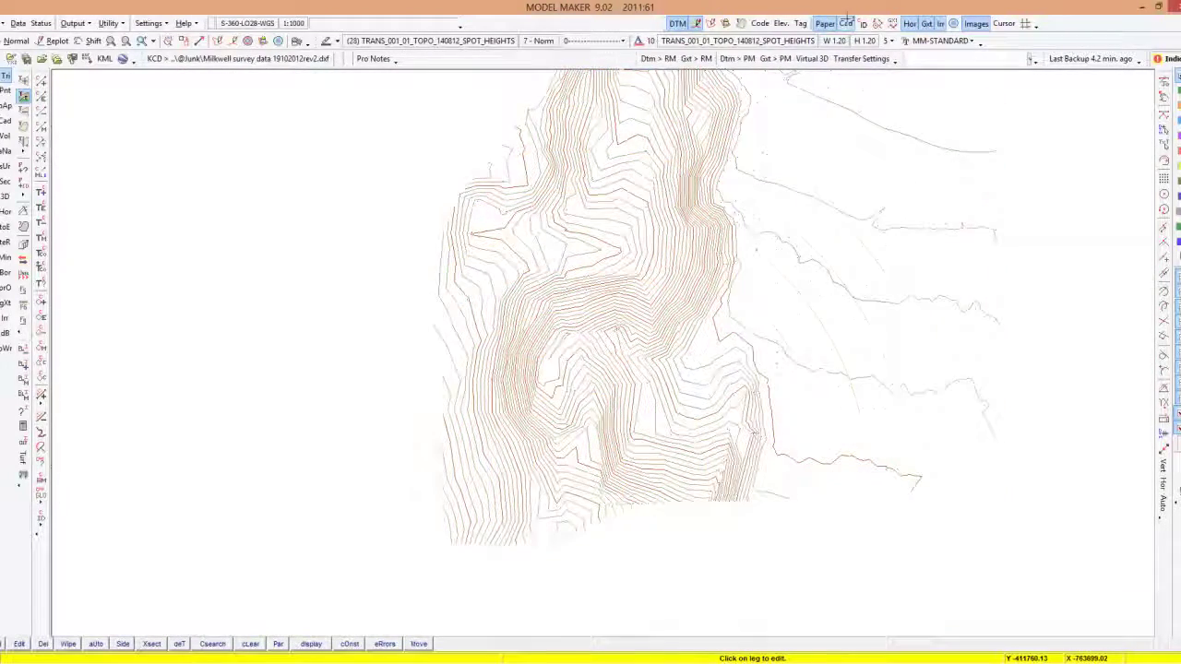
left_click(848, 24)
left_click(847, 23)
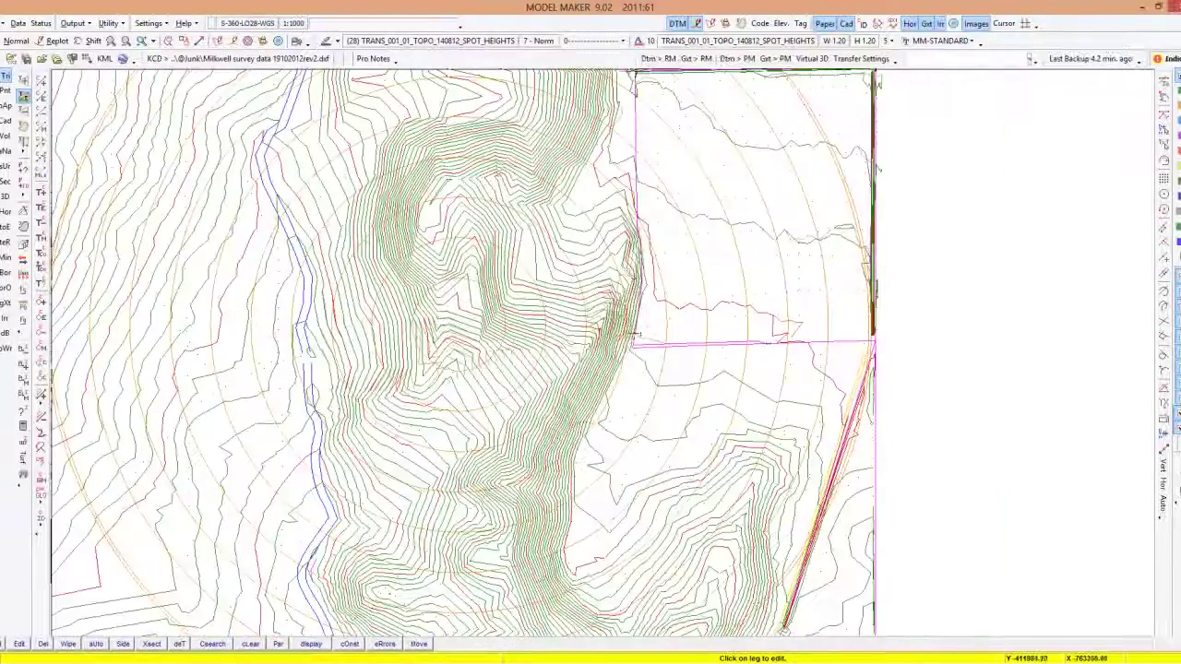
Edit the common legs of the triangles around the kinked 359 and 360 contours to match the imported contours.
scroll(606, 308, "up", 5)
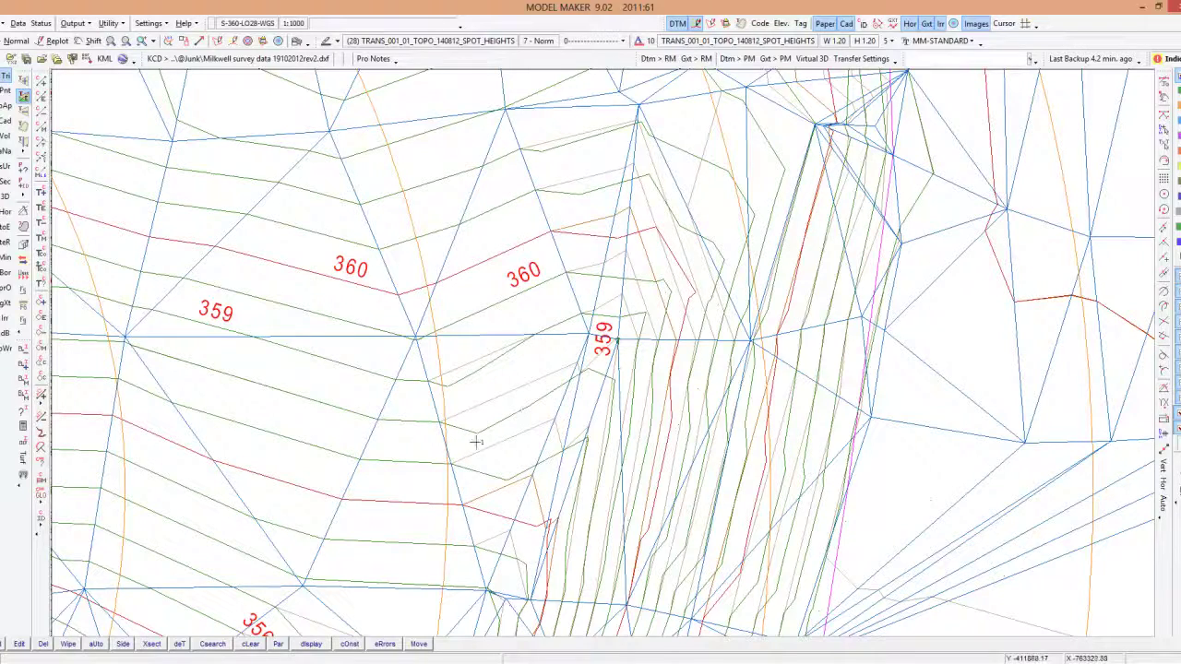
left_click(506, 510)
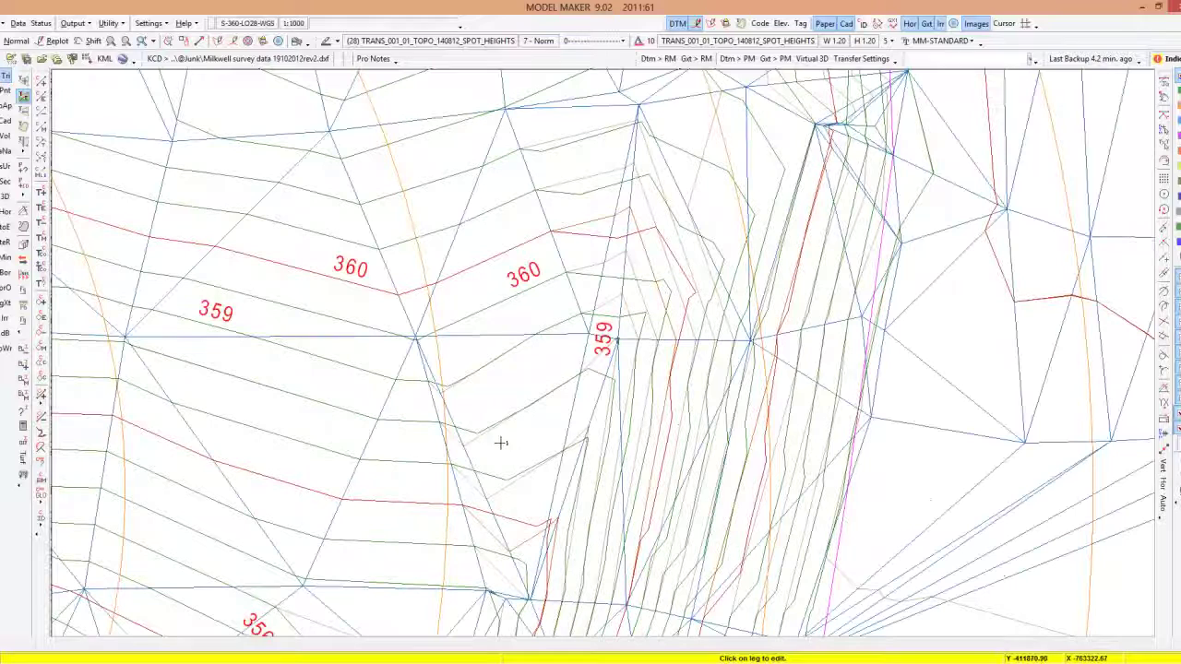
left_click(459, 336)
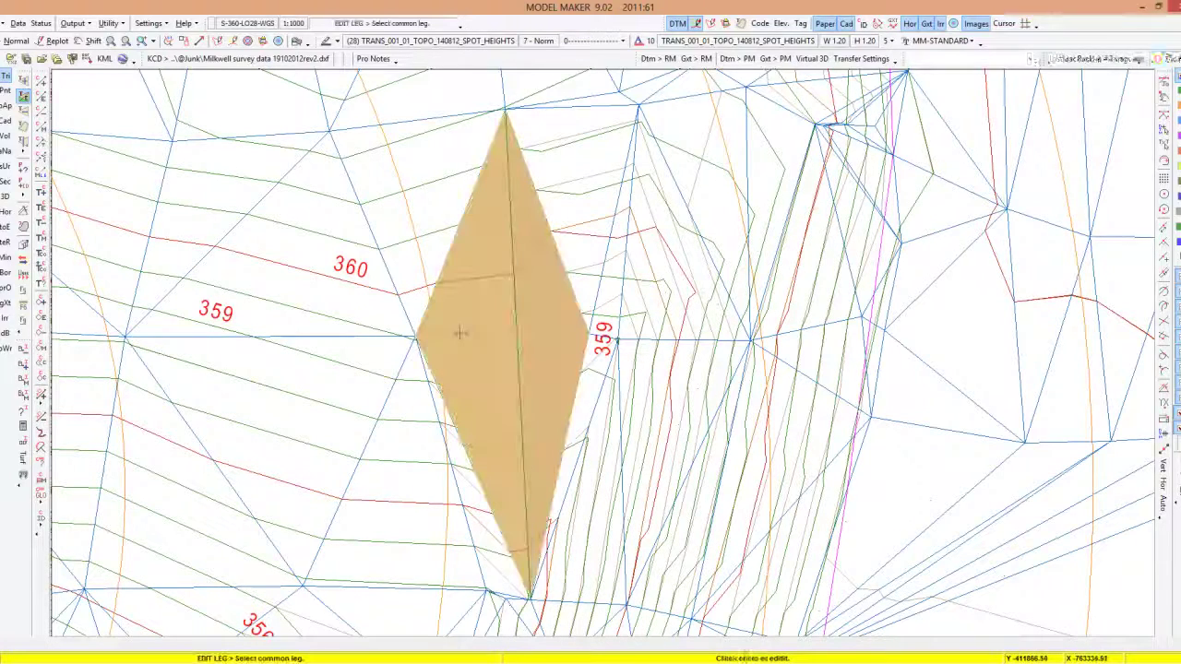
left_click(459, 434)
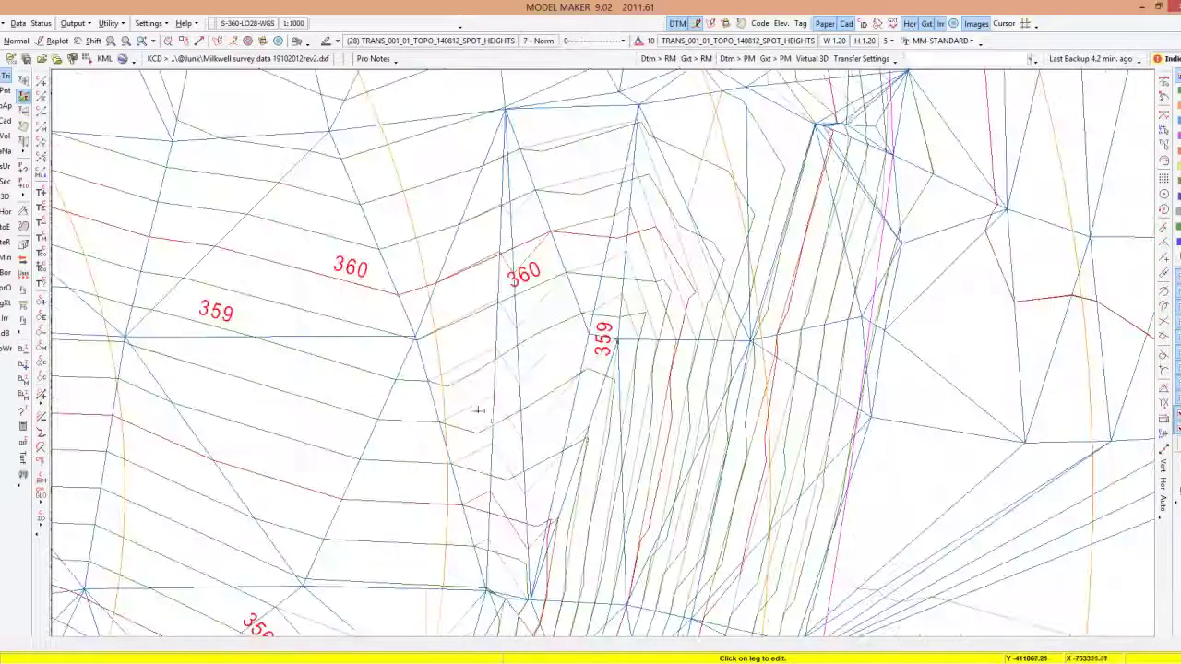
scroll(535, 443, "down", 2)
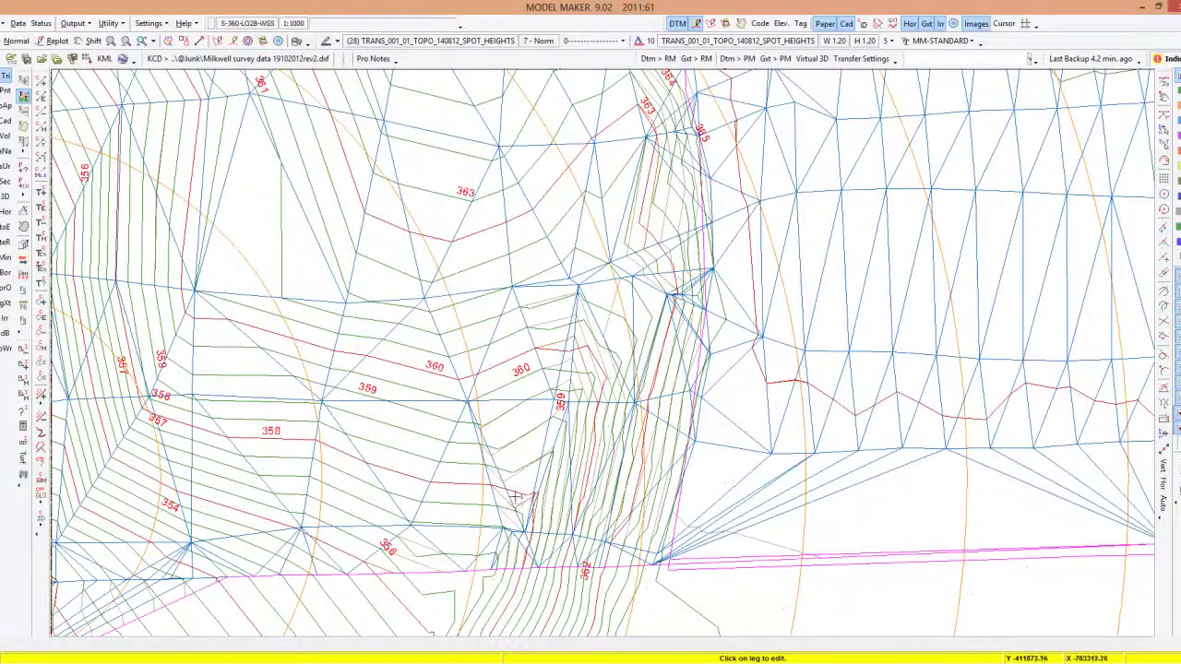
left_click(515, 496)
scroll(517, 498, "up", 2)
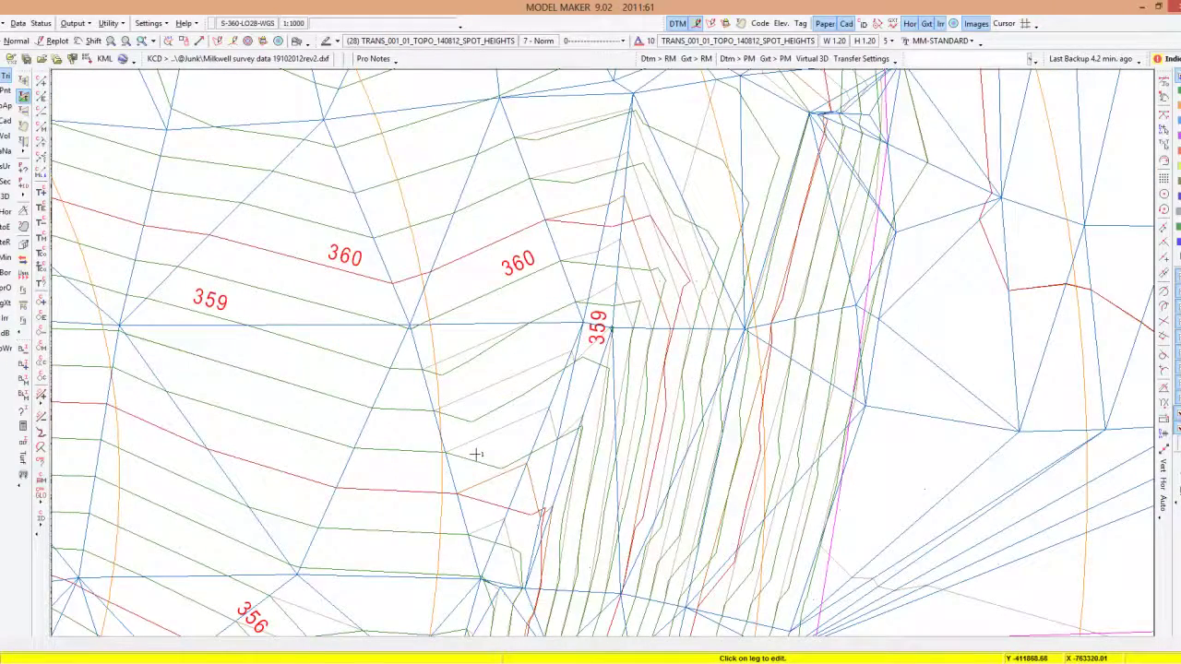
scroll(476, 453, "down", 2)
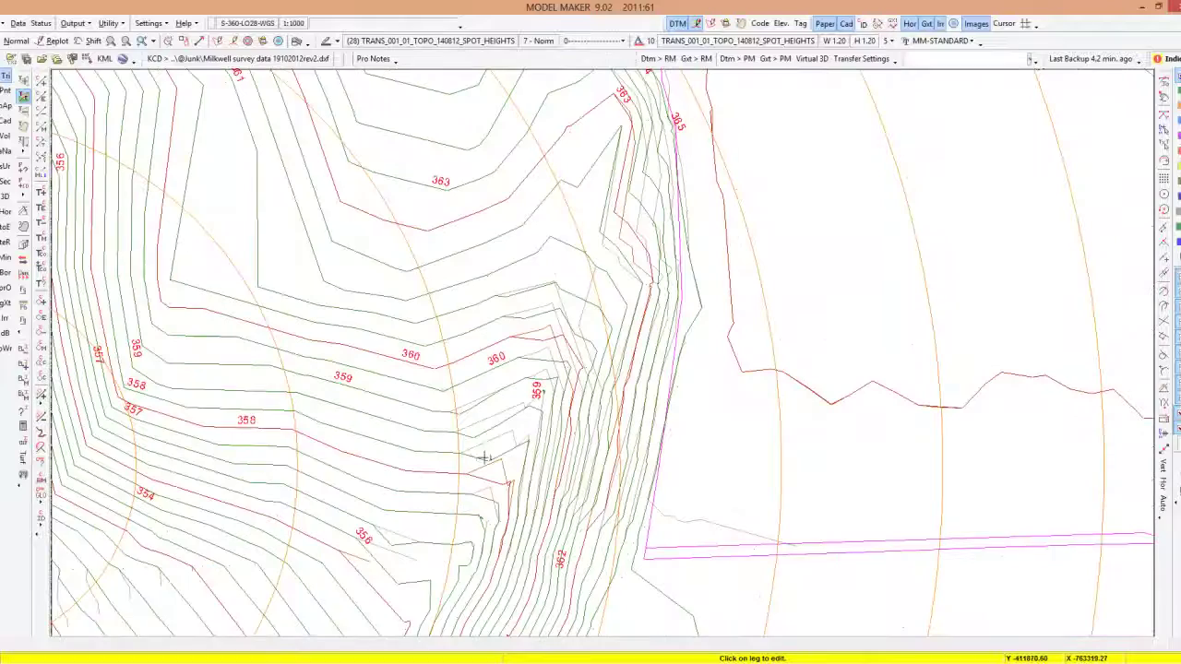
left_click(560, 445)
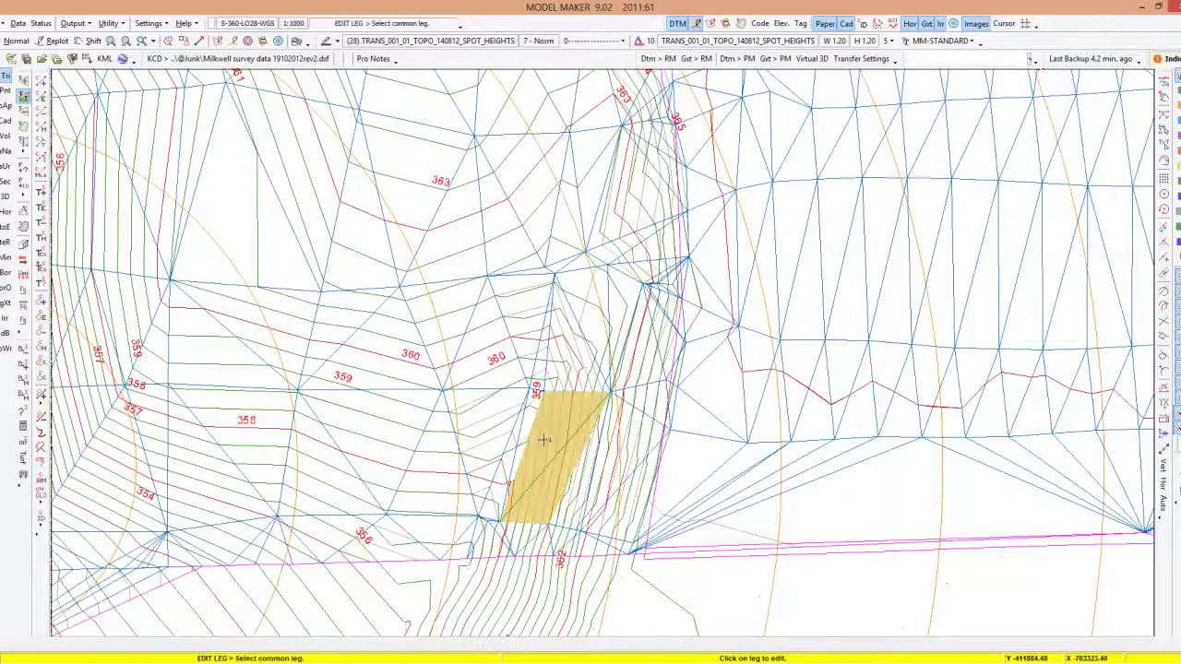
scroll(558, 445, "down", 4)
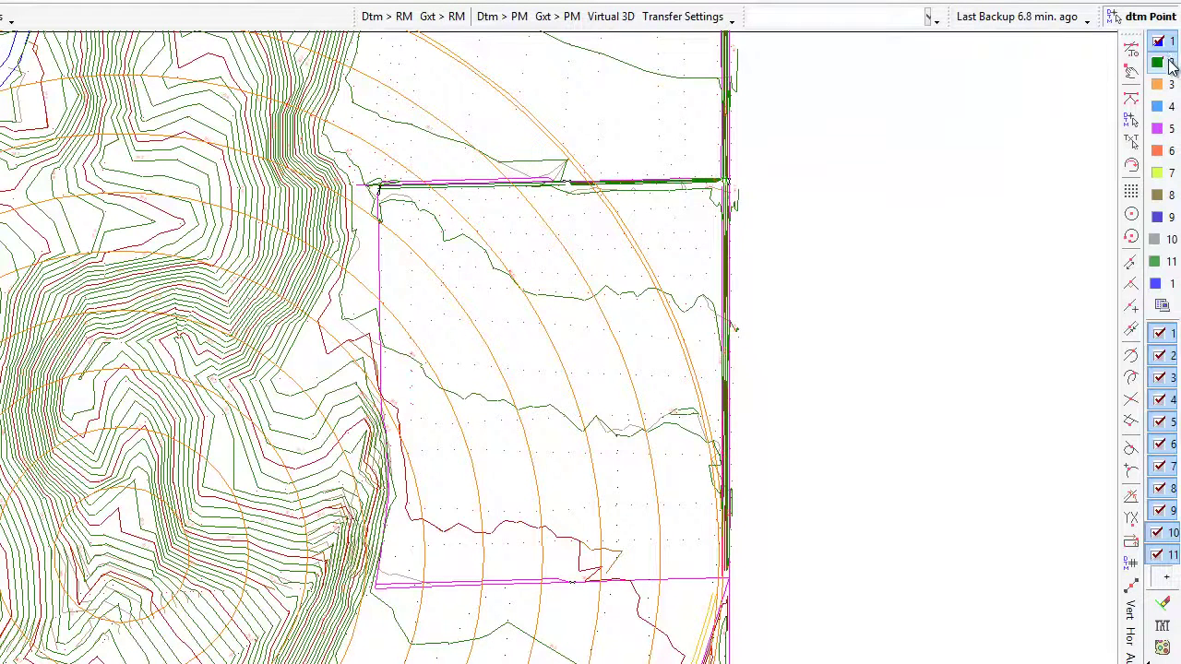
Make DTM project 2 the active project and confirm it in the data status.
left_click(1169, 65)
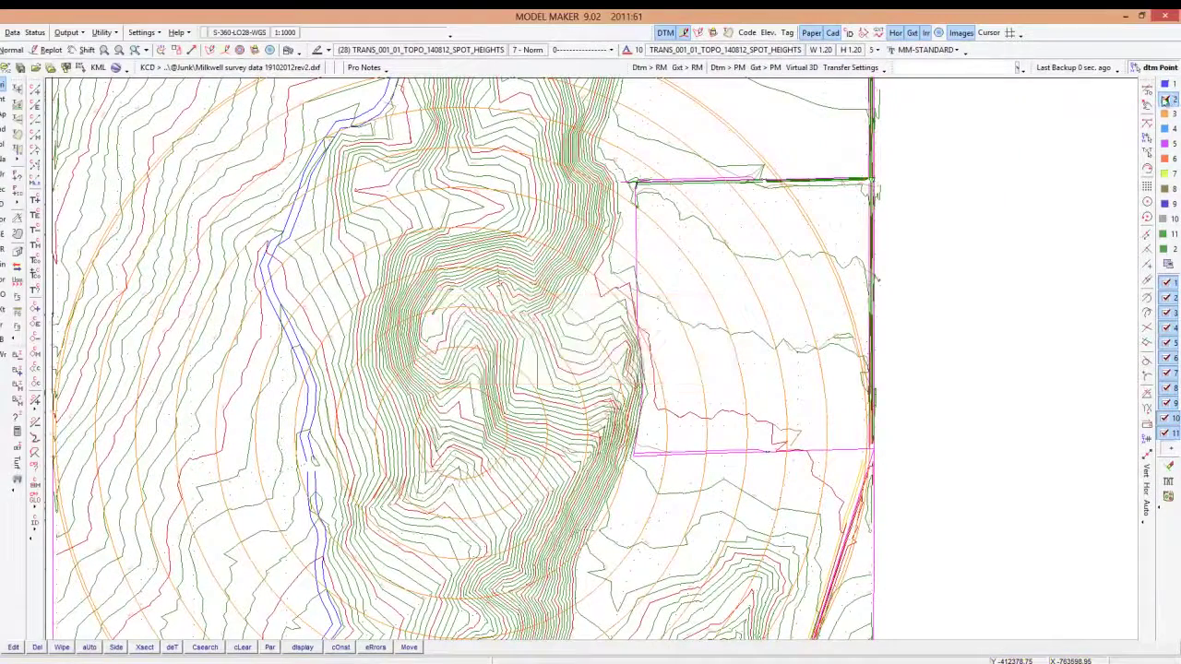
left_click(35, 33)
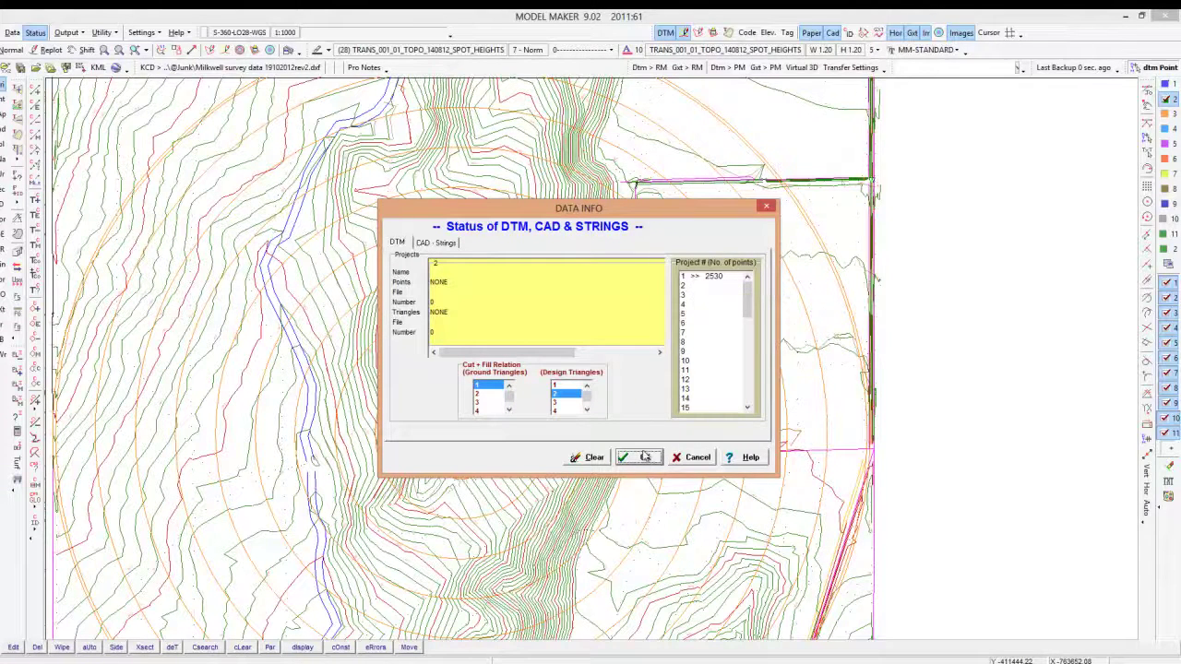
left_click(707, 285)
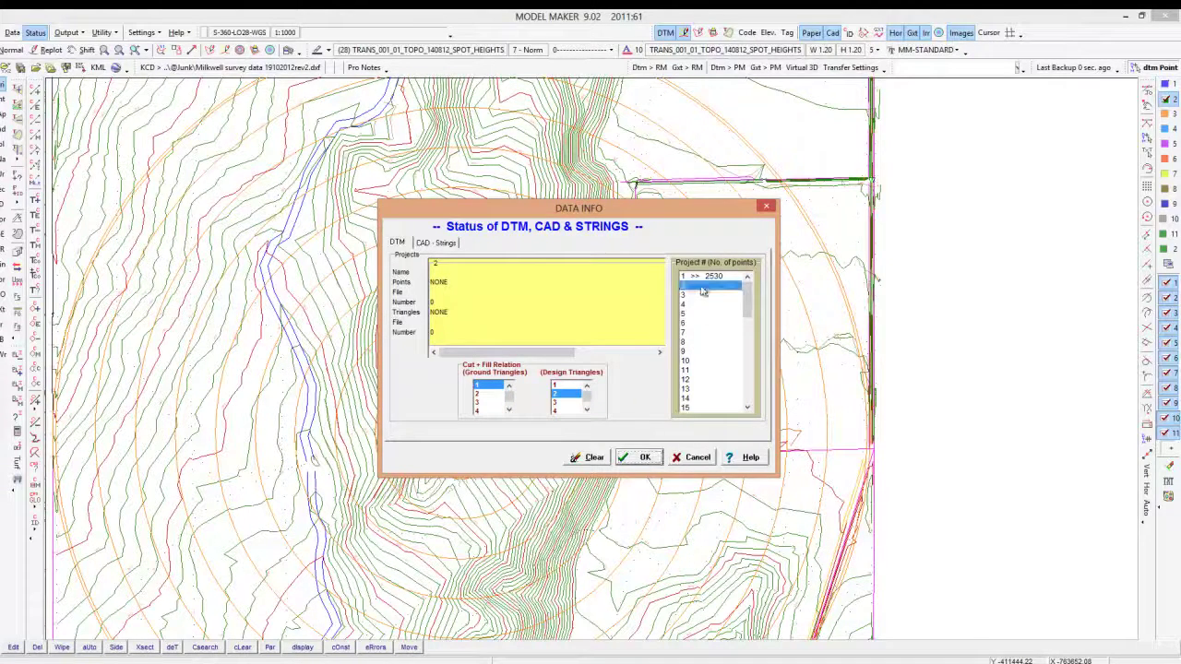
left_click(641, 458)
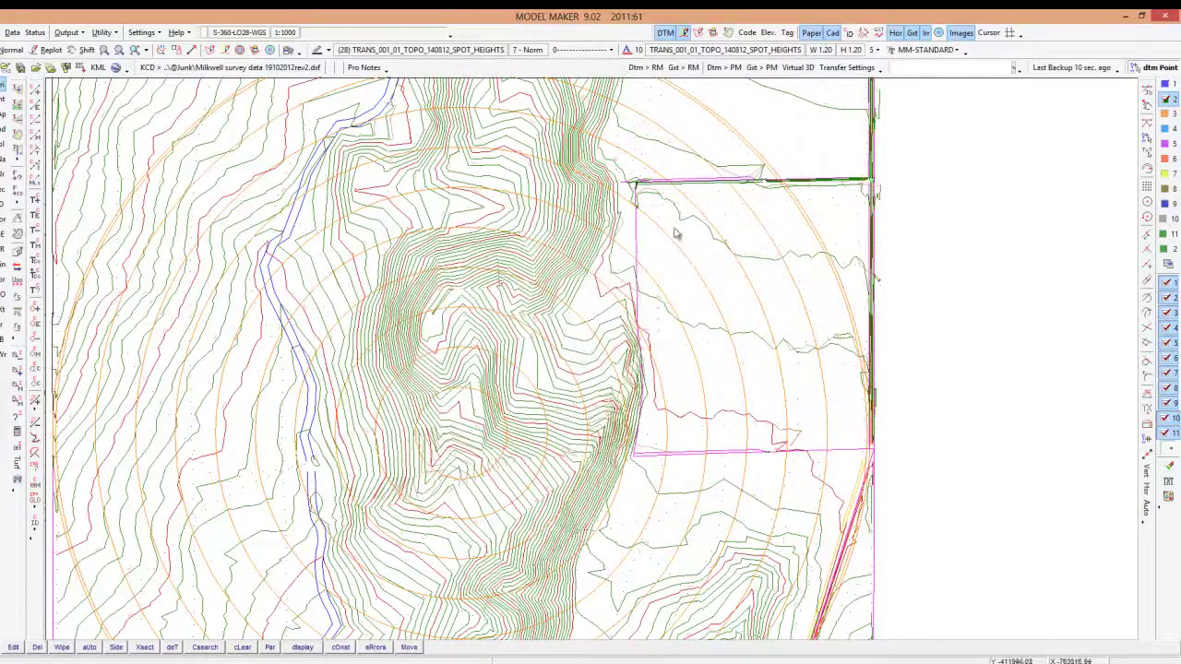
Identify the polylines on the CONTOURS_MAJOR CAD layer, picking a contour line in the drawing to find its layer.
scroll(585, 343, "down", 3)
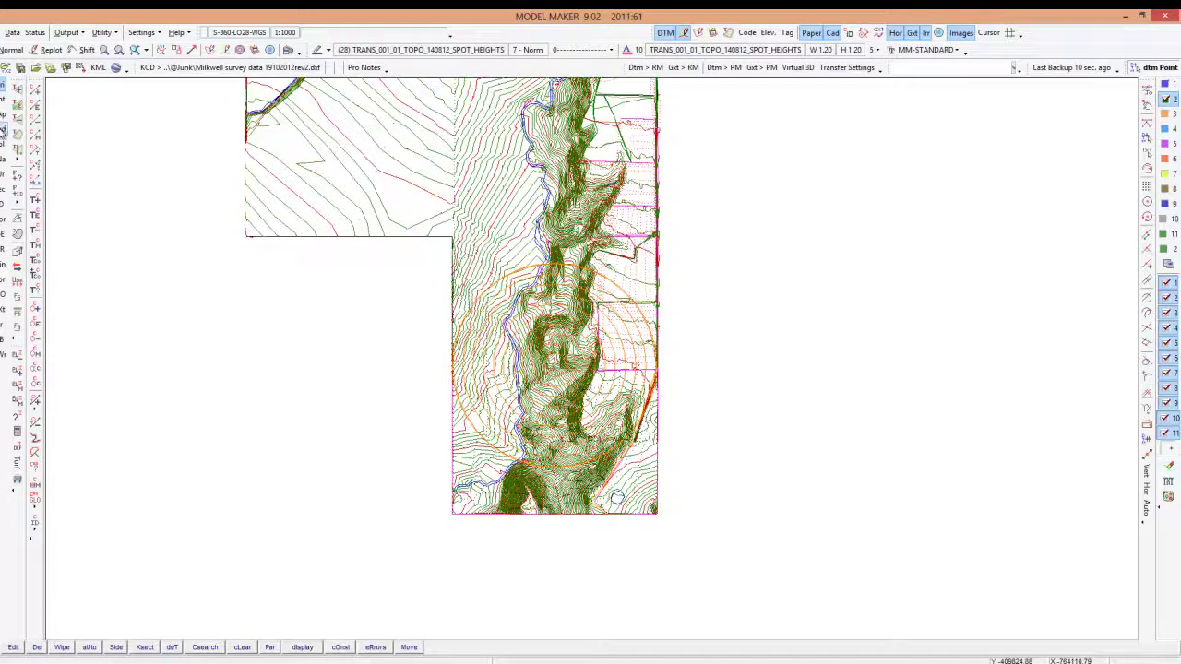
left_click(4, 129)
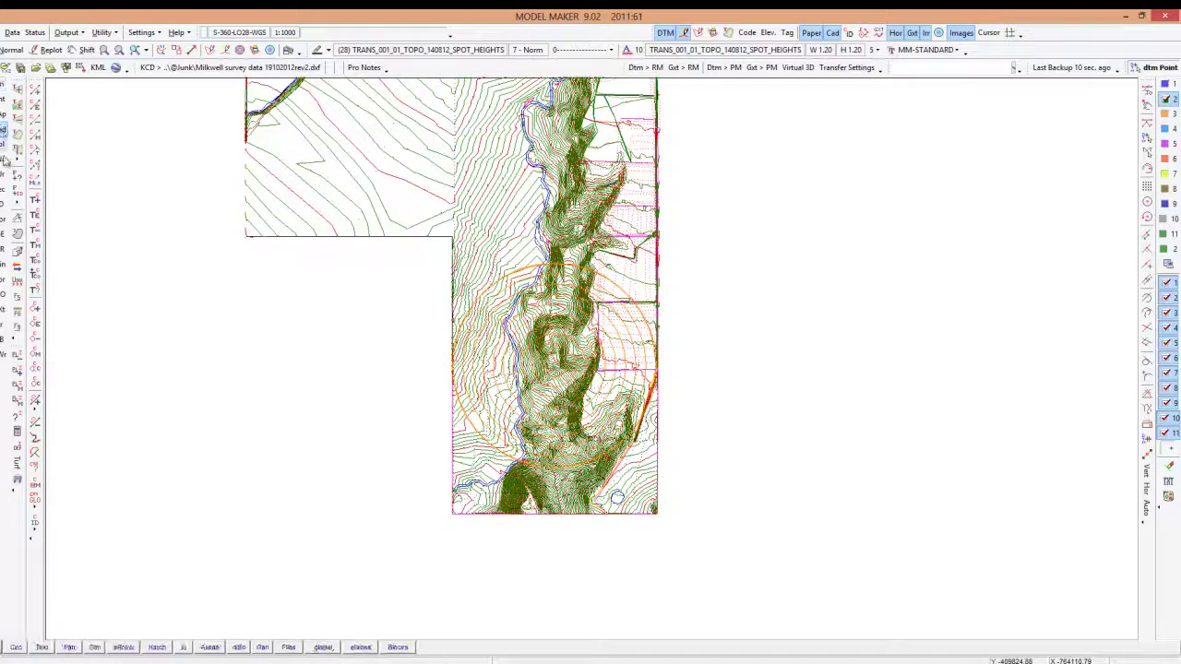
left_click(184, 647)
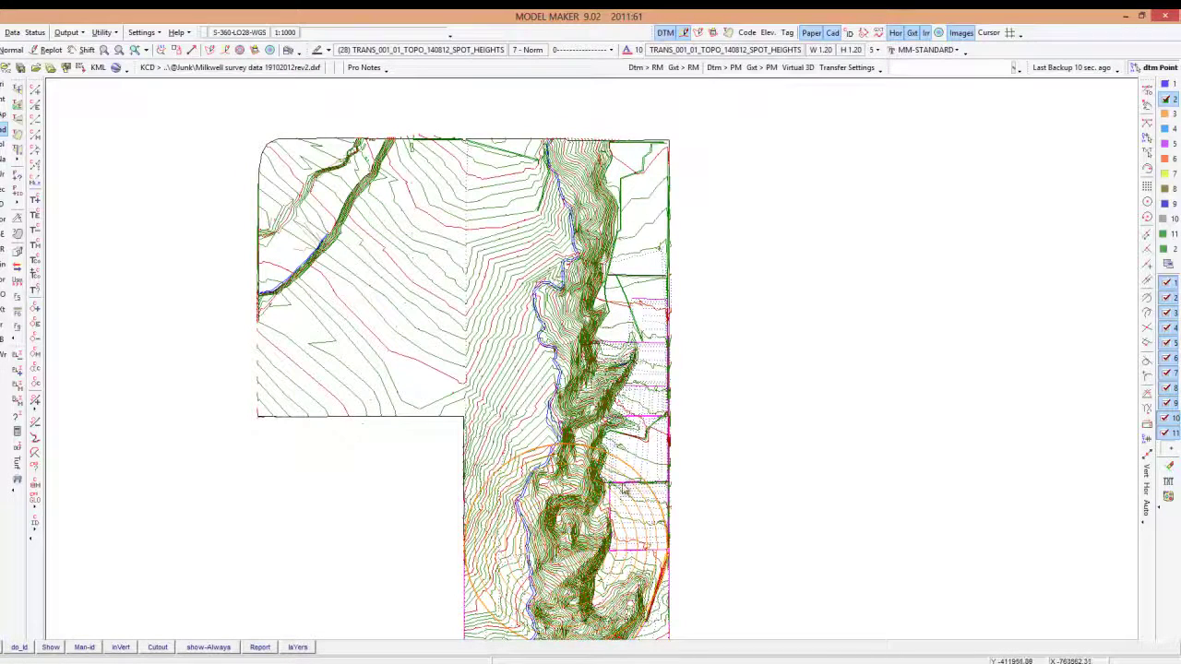
left_click(22, 649)
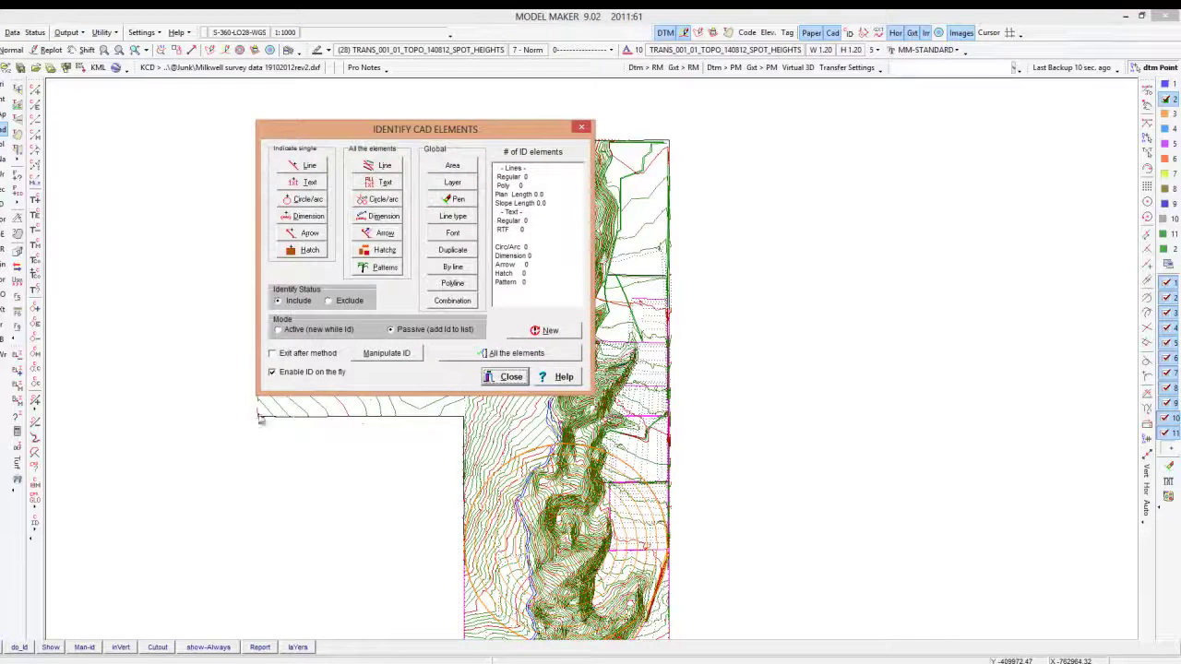
left_click(458, 186)
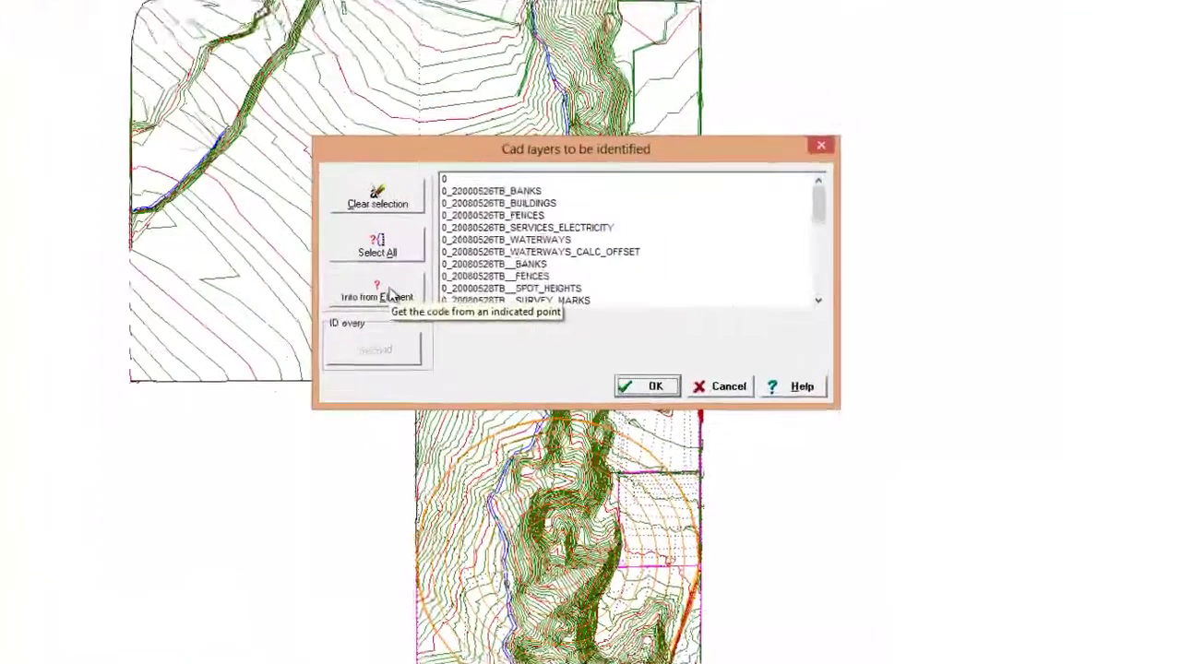
left_click(441, 348)
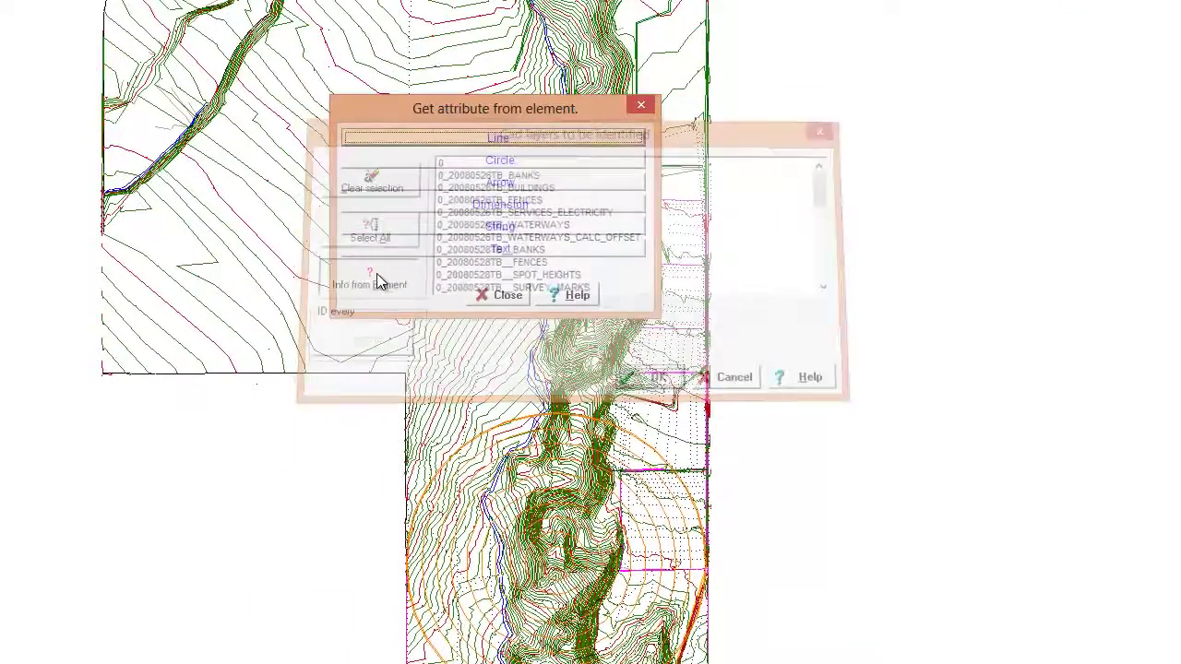
left_click(438, 141)
left_click(355, 76)
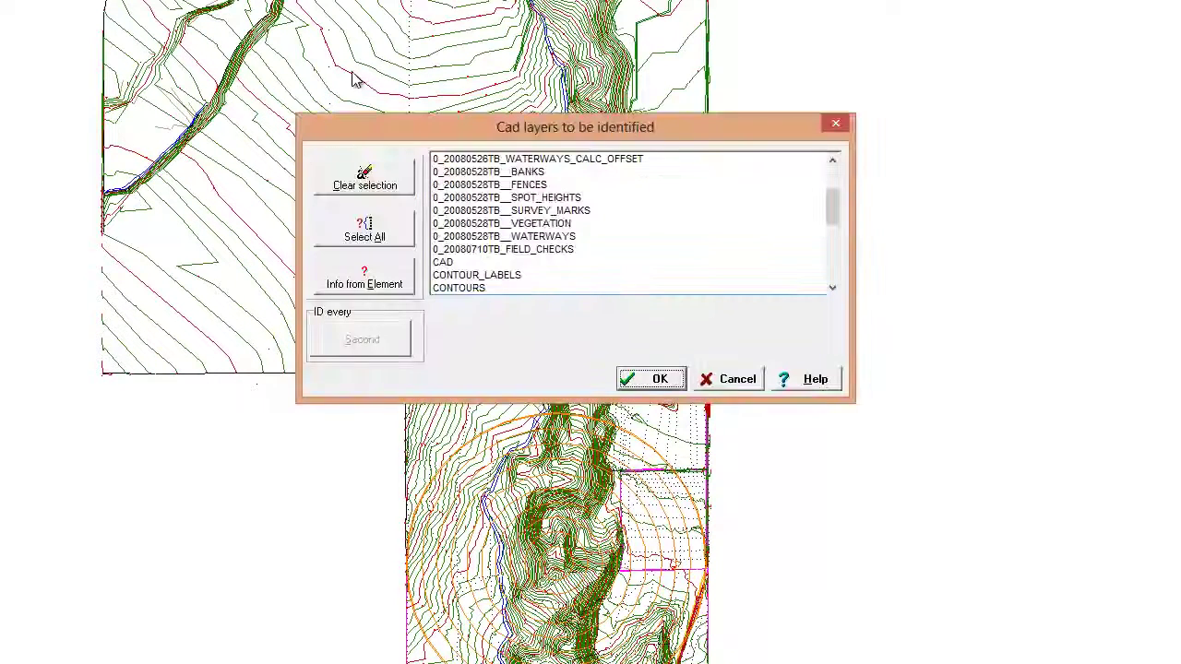
left_click(832, 288)
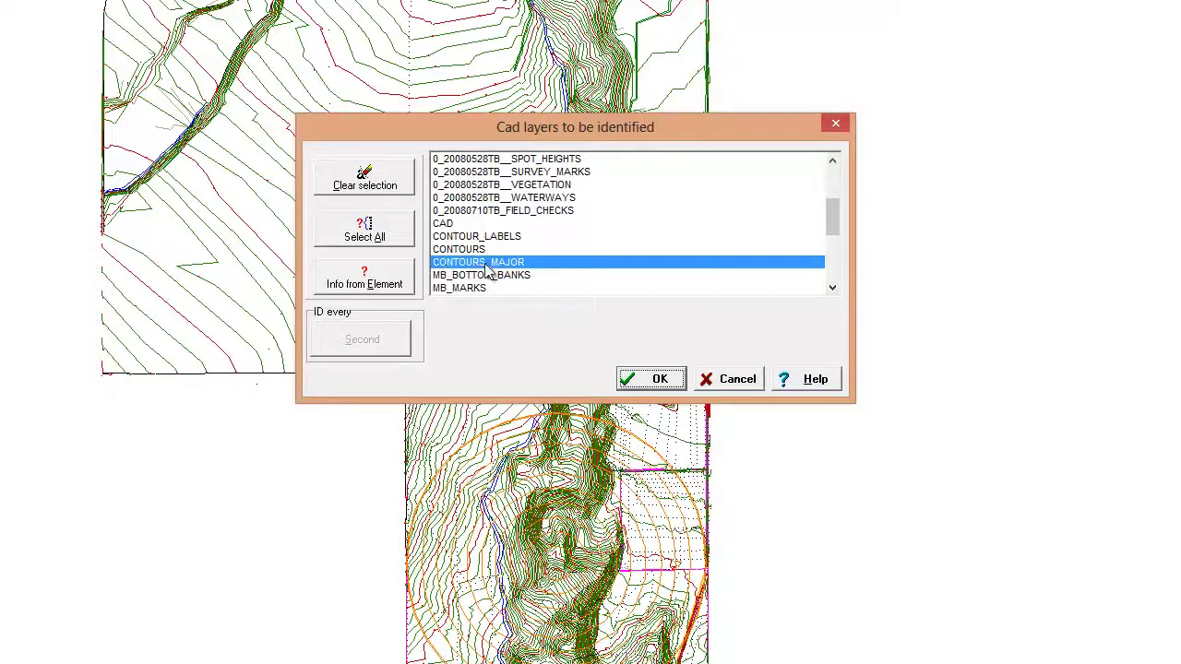
left_click(666, 375)
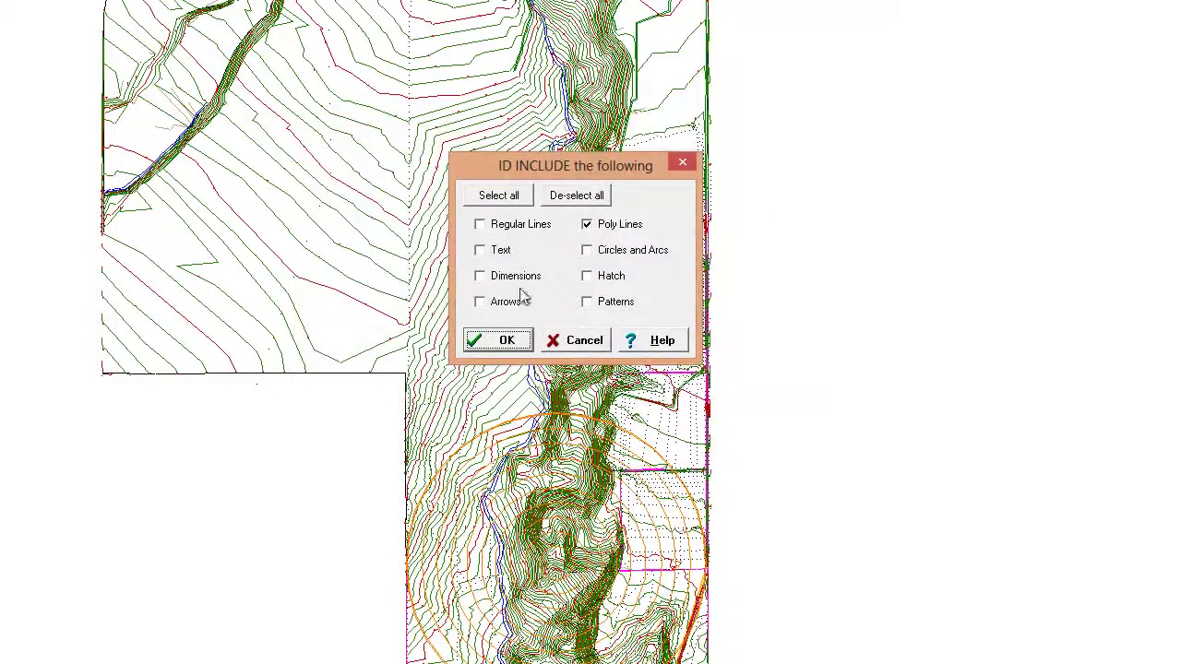
left_click(507, 340)
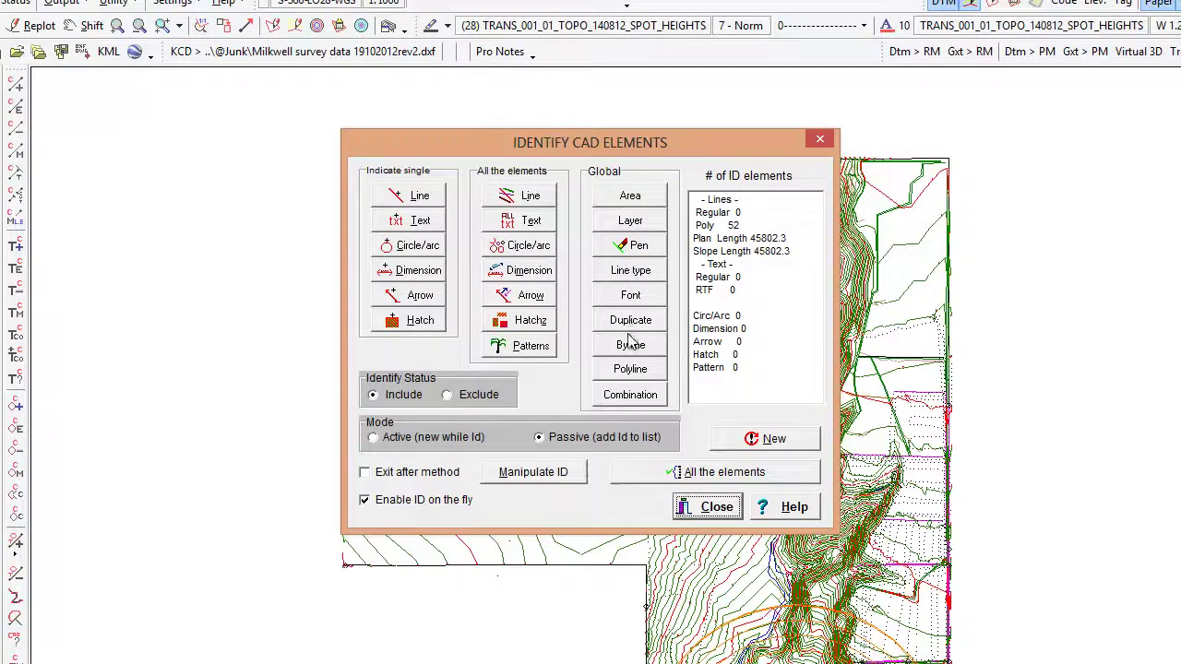
Add the polylines on the CONTOURS CAD layer to the identified elements, picking a contour line in the drawing to find its layer.
left_click(639, 224)
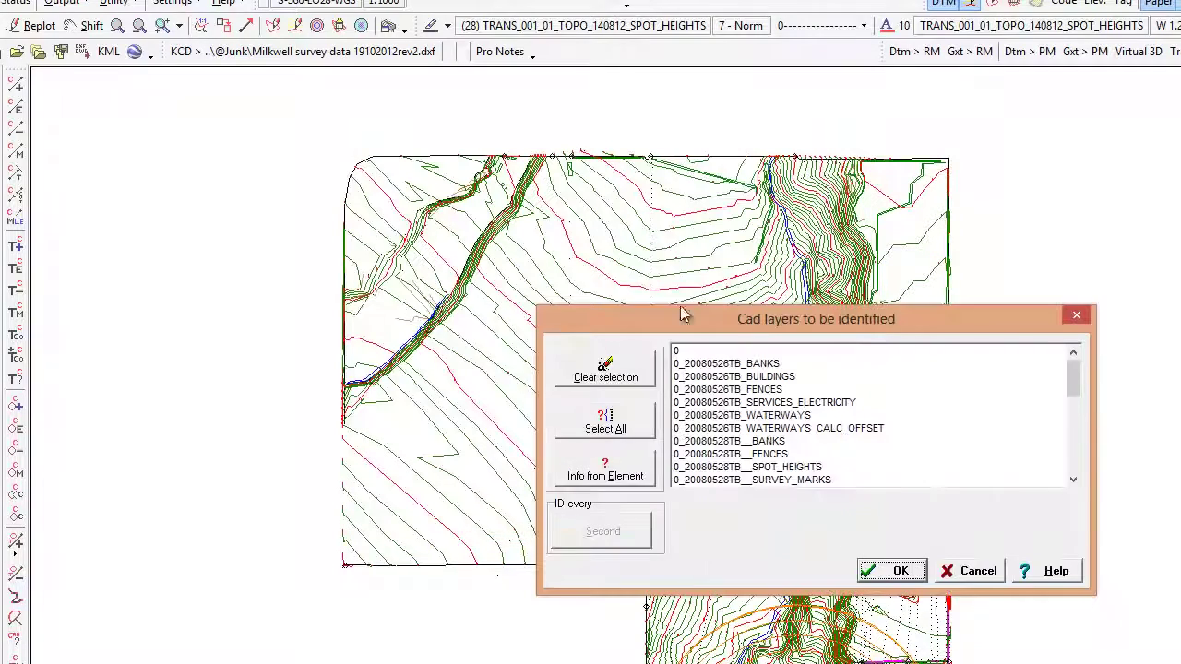
left_click(626, 475)
left_click(733, 332)
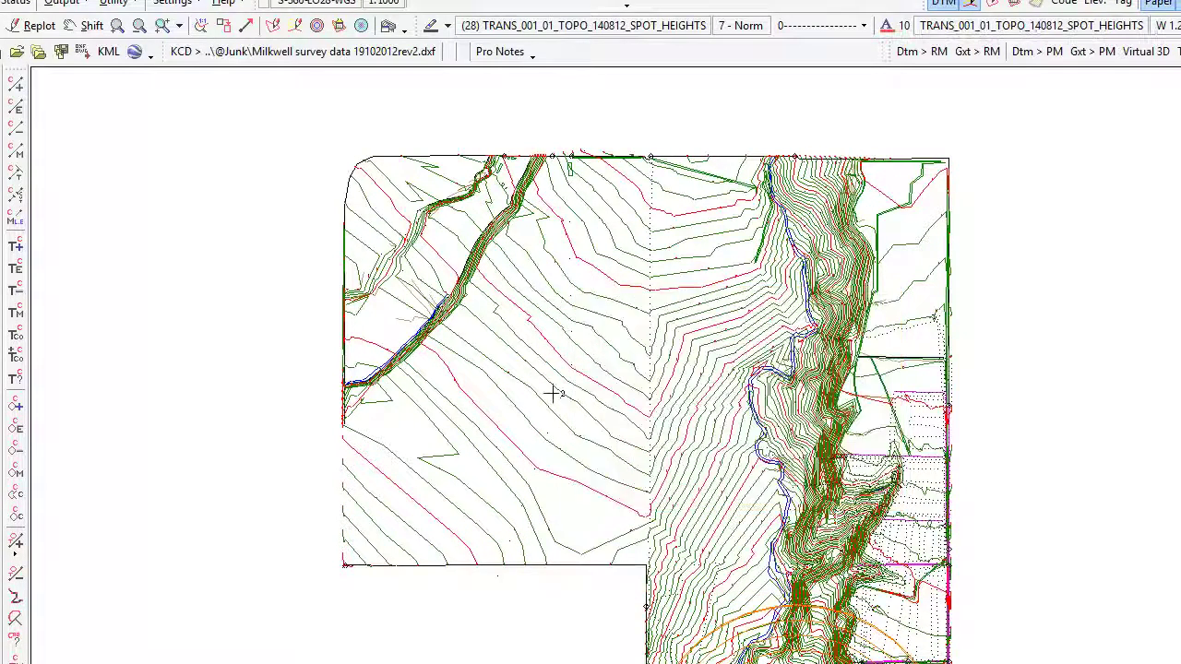
left_click(509, 397)
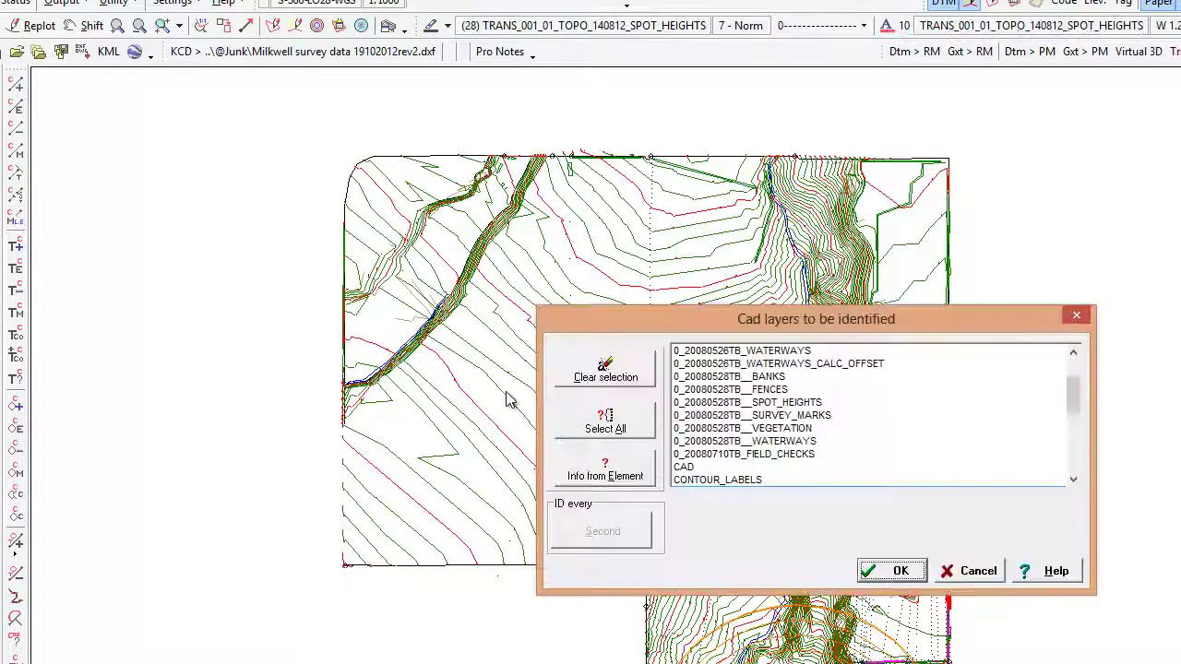
left_click(1075, 478)
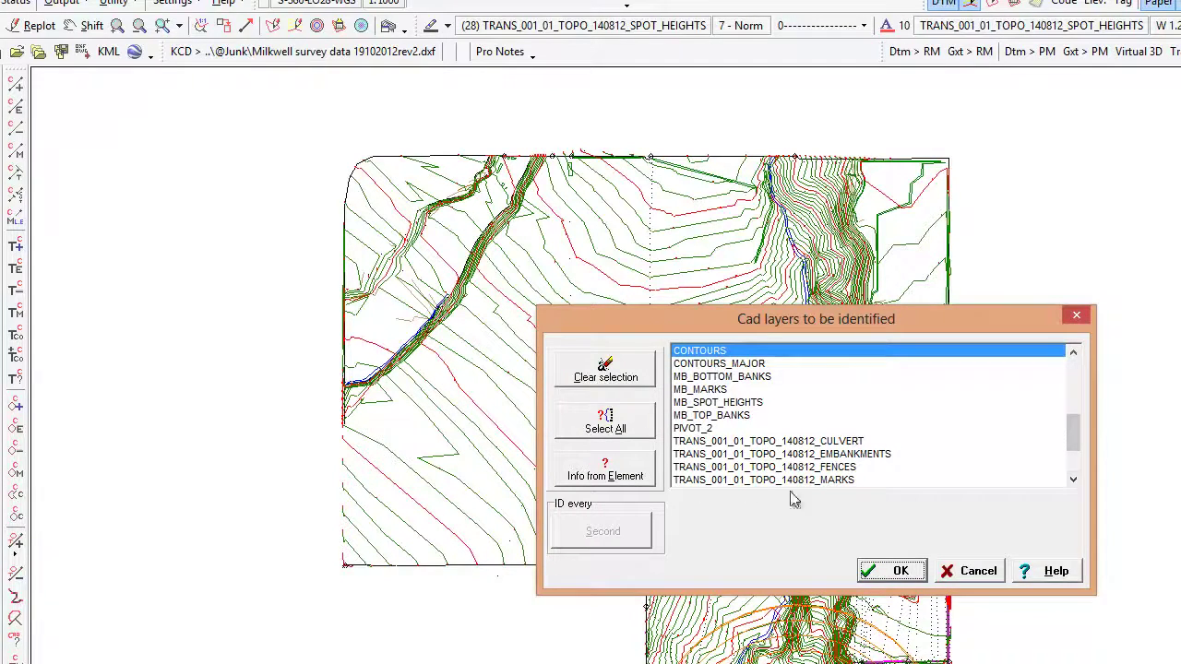
left_click(902, 573)
left_click(745, 535)
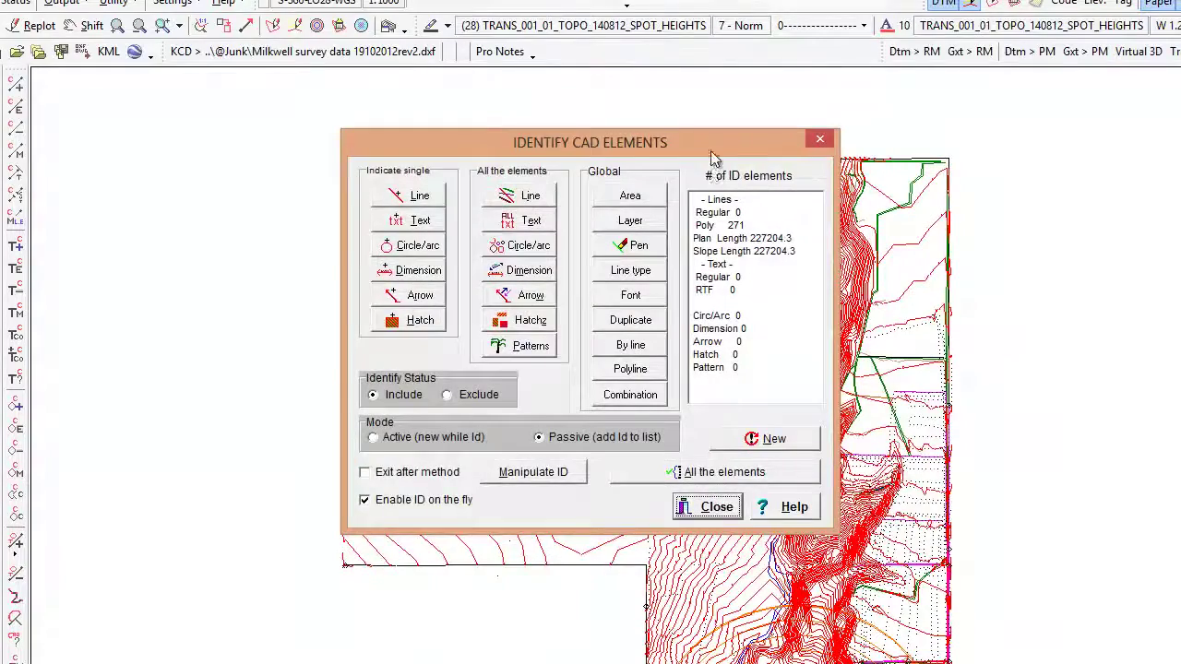
left_click_drag(710, 154, 280, 89)
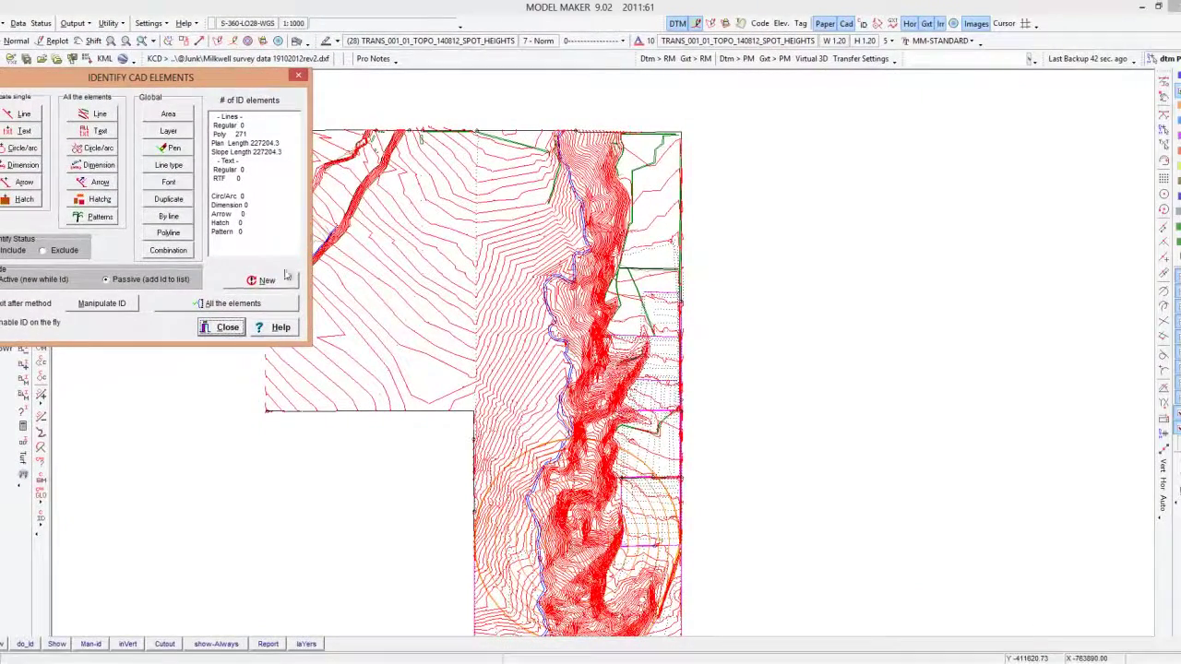
left_click(226, 328)
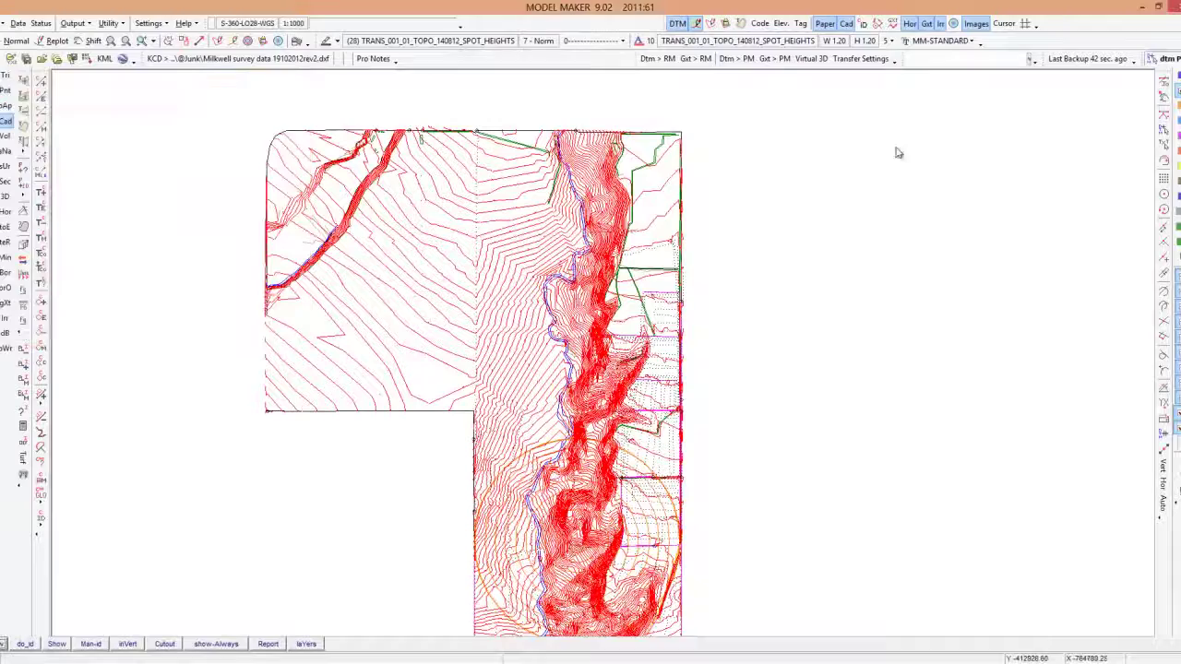
Limit the display to the identified CAD contours, with the DTM and all other CAD elements hidden.
left_click(862, 24)
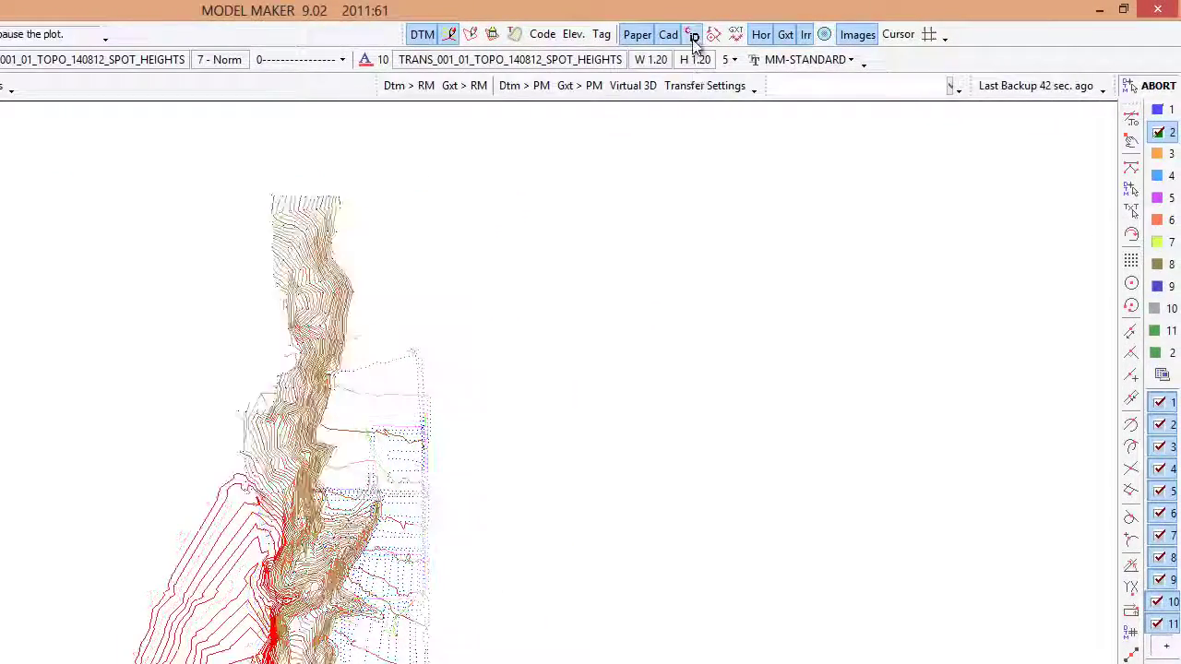
left_click(692, 34)
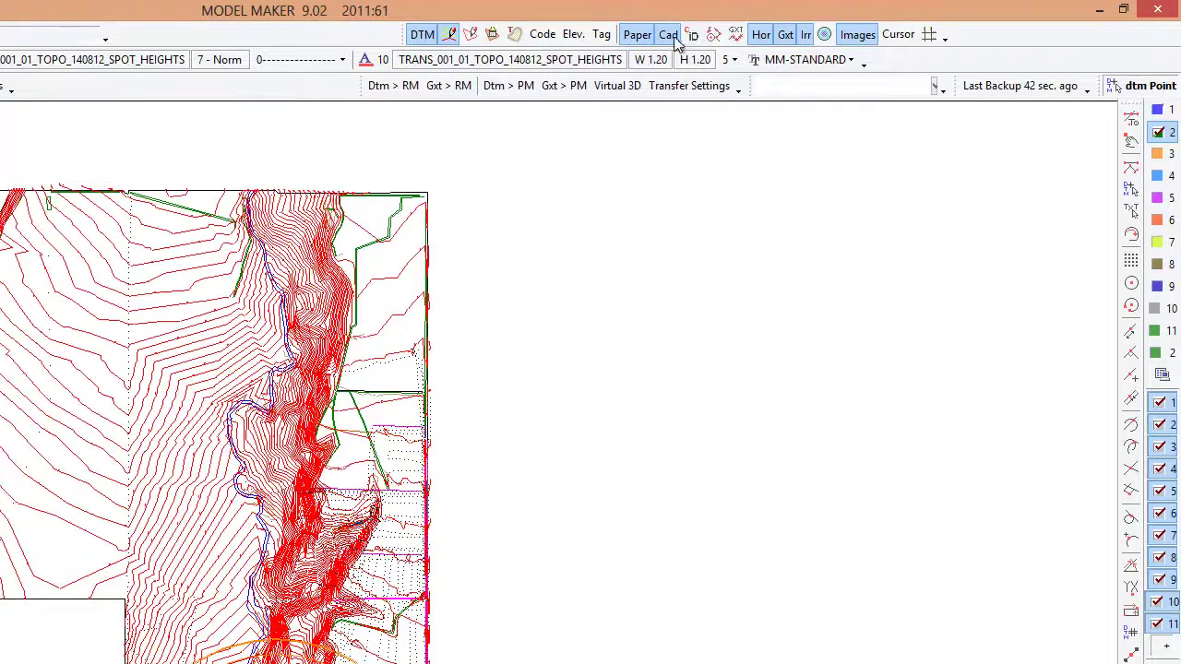
left_click(693, 35)
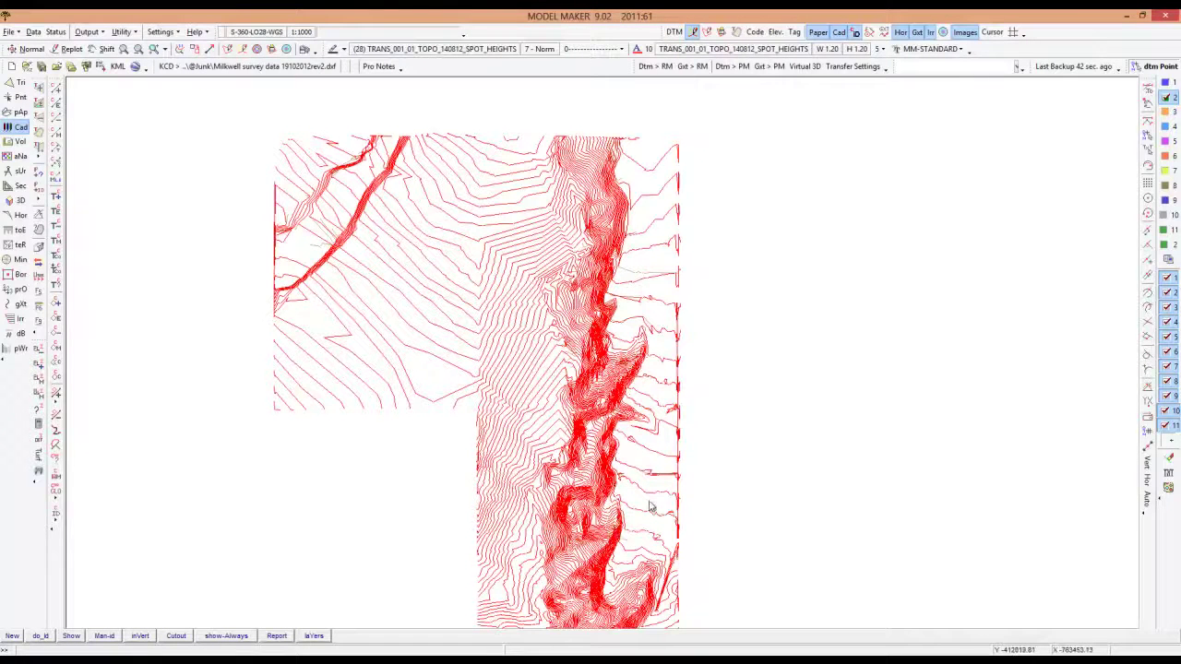
Add DTM points on the identified lines to project 2, with a blank code and a skip distance of 0 m.
left_click(105, 636)
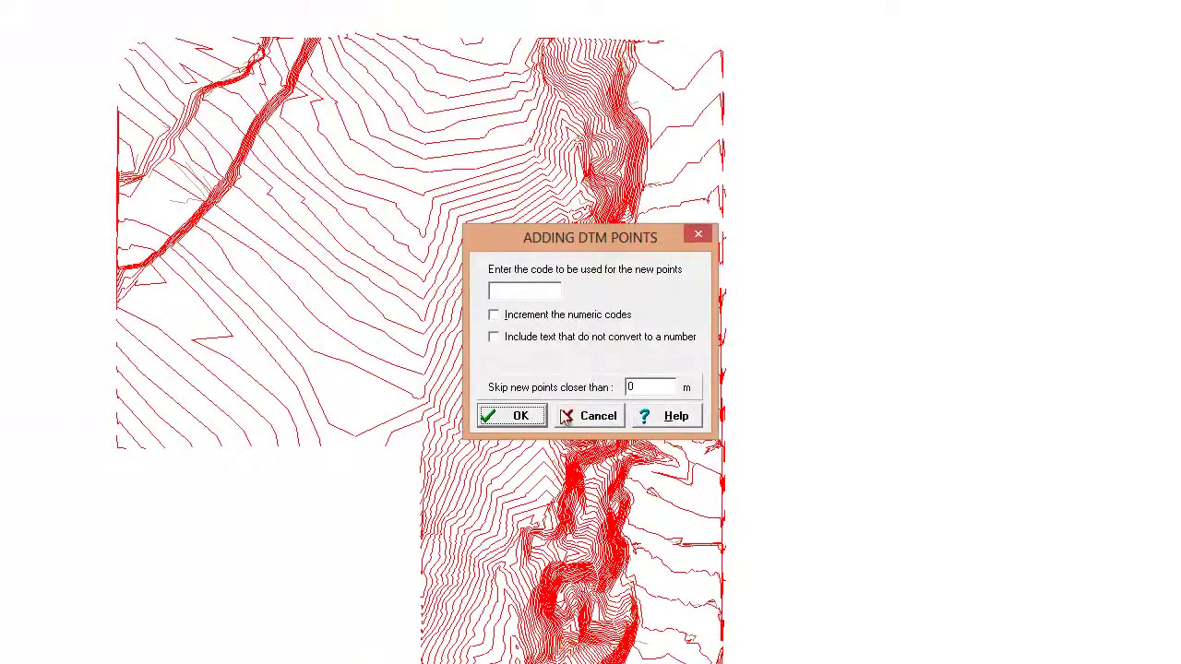
left_click(520, 416)
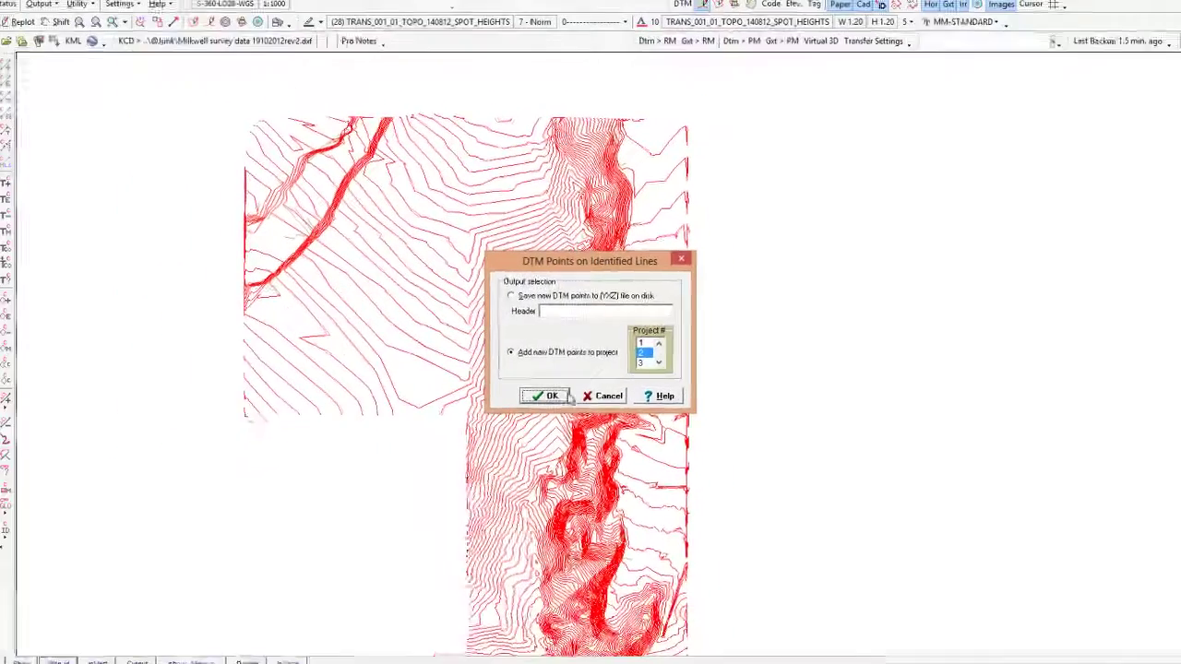
left_click(551, 396)
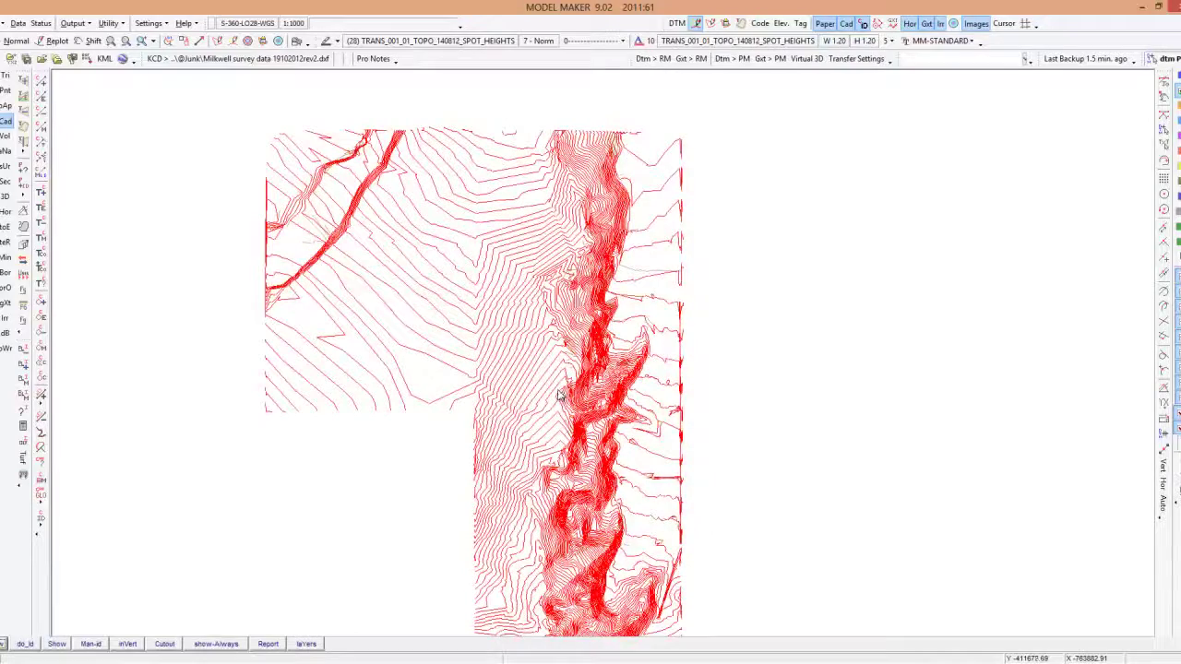
Hide the CAD drawing and DTM project 1, and show the DTM points of project 2.
left_click(698, 24)
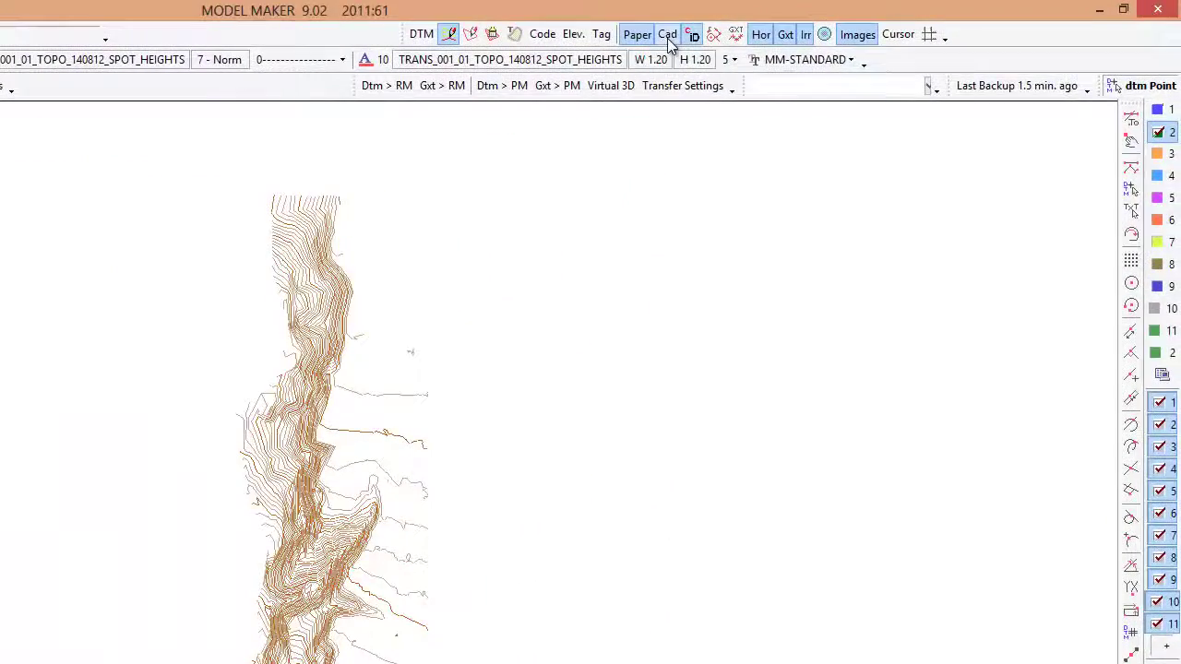
left_click(1160, 404)
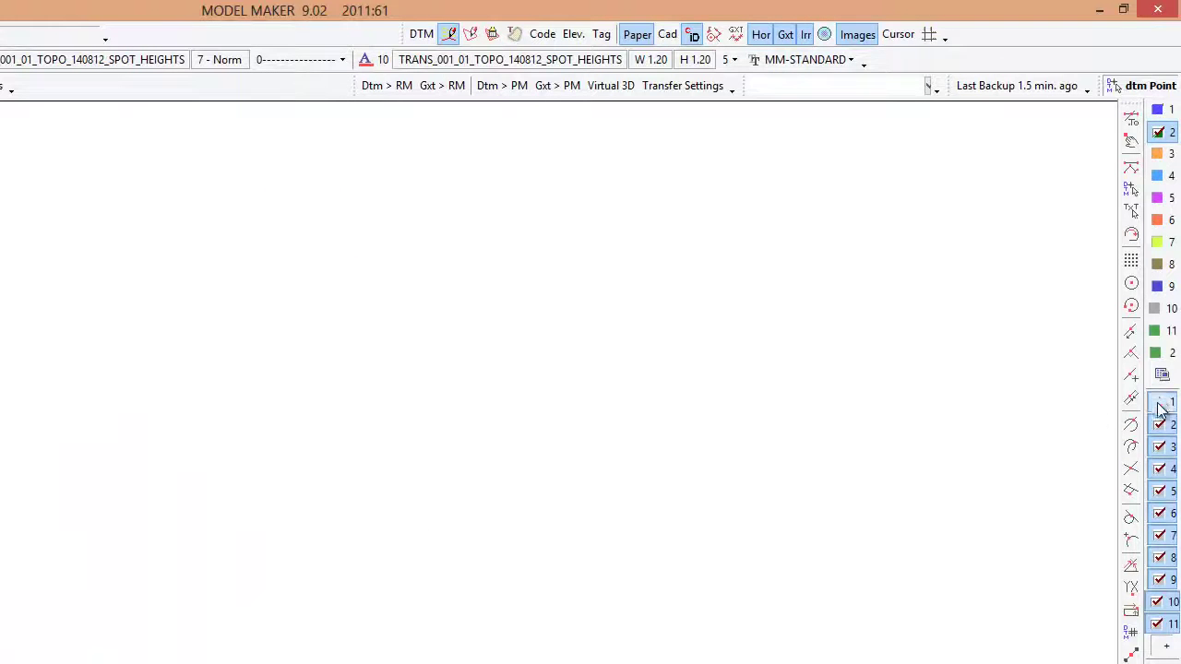
left_click(423, 37)
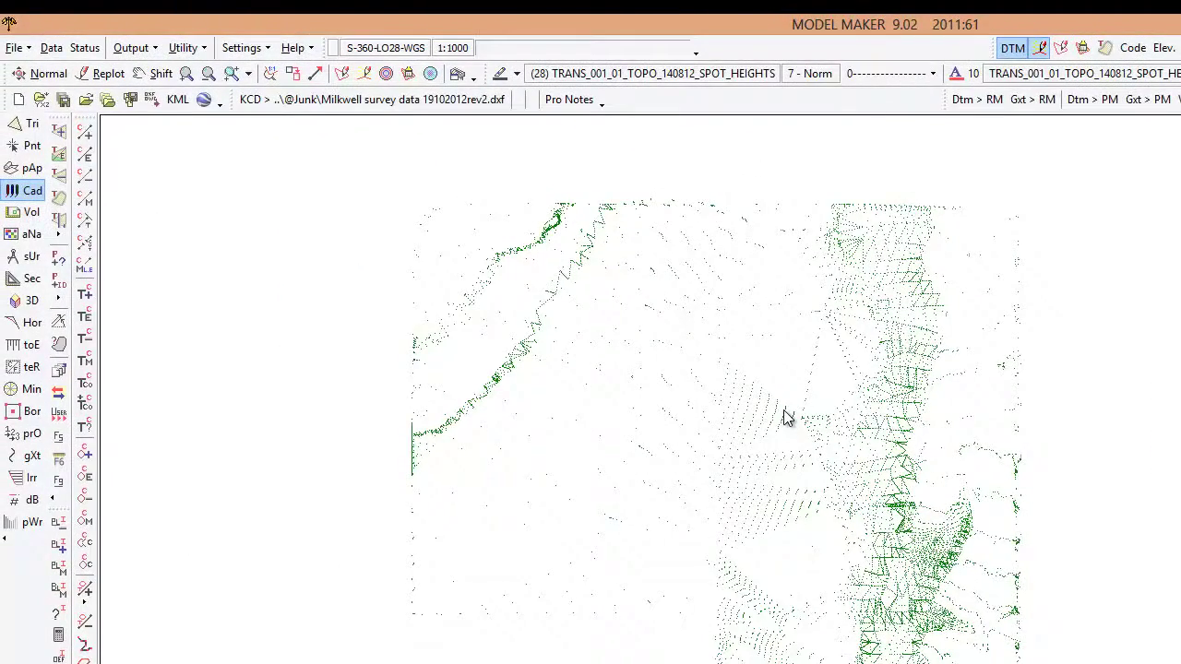
Audit the DTM data repeatedly for duplicate points, with an allowed radius of 0.003 and an elevation difference of 100000.
left_click(25, 129)
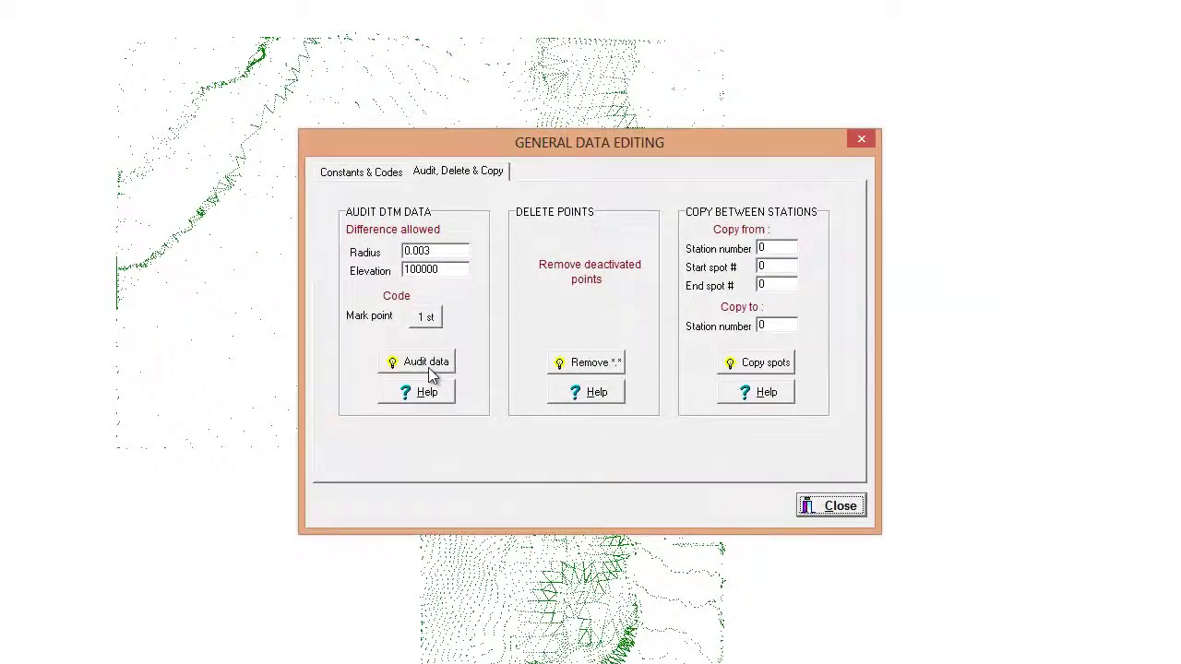
left_click(423, 365)
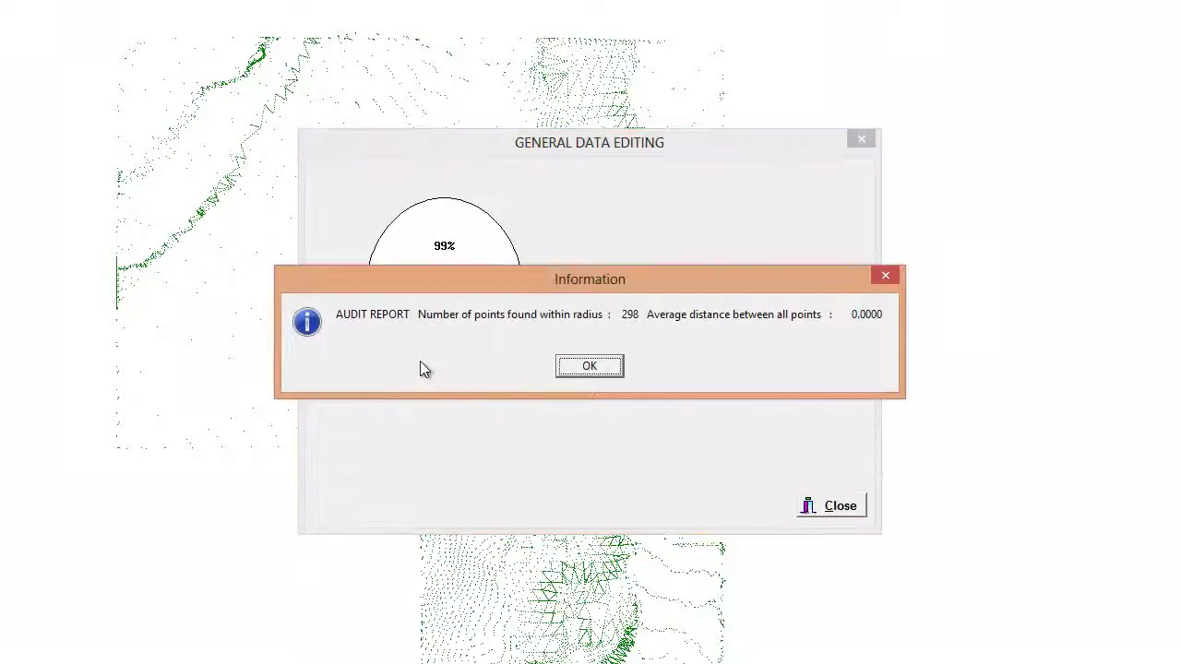
left_click(591, 369)
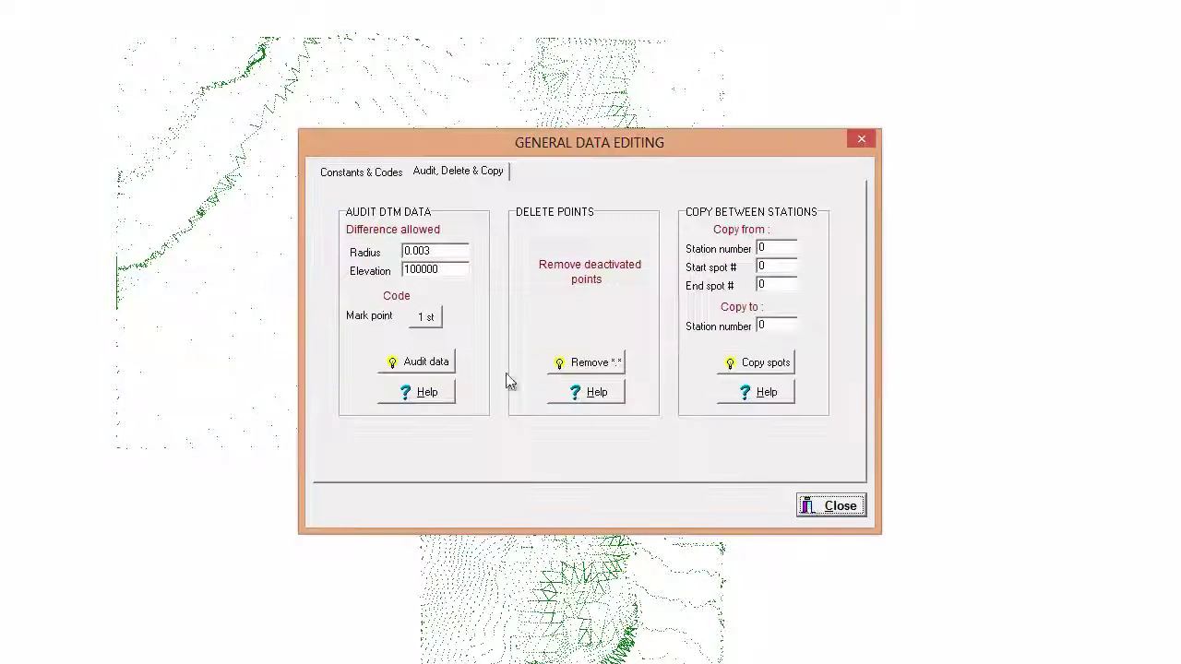
left_click(427, 363)
left_click(582, 367)
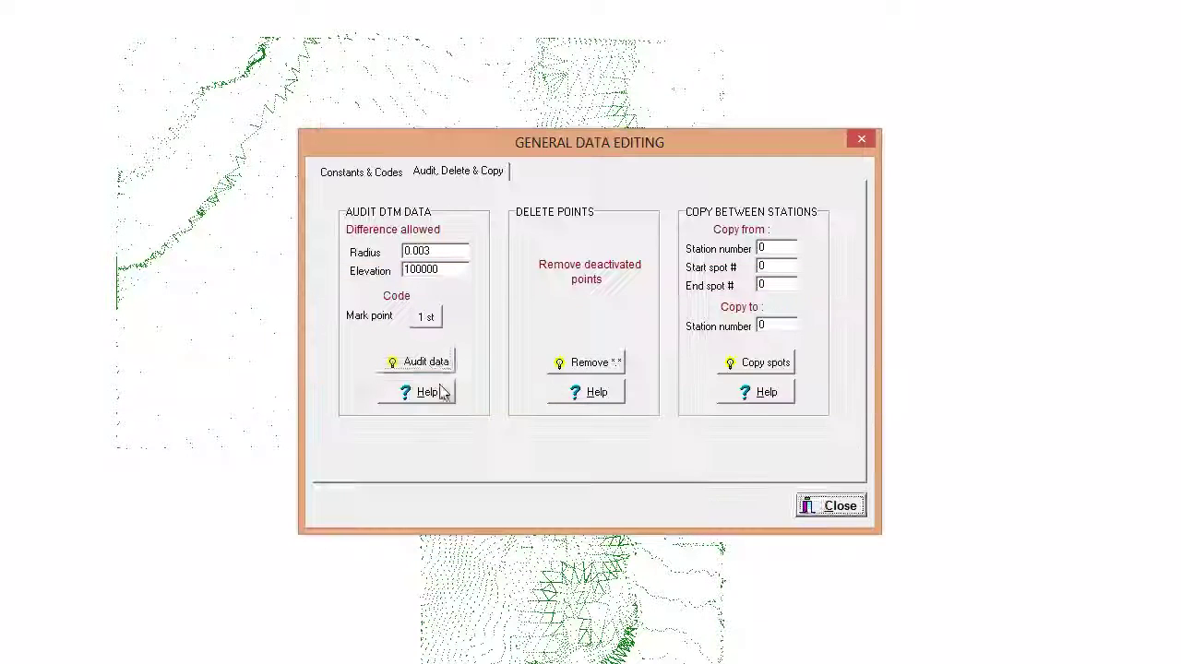
left_click(430, 363)
left_click(591, 367)
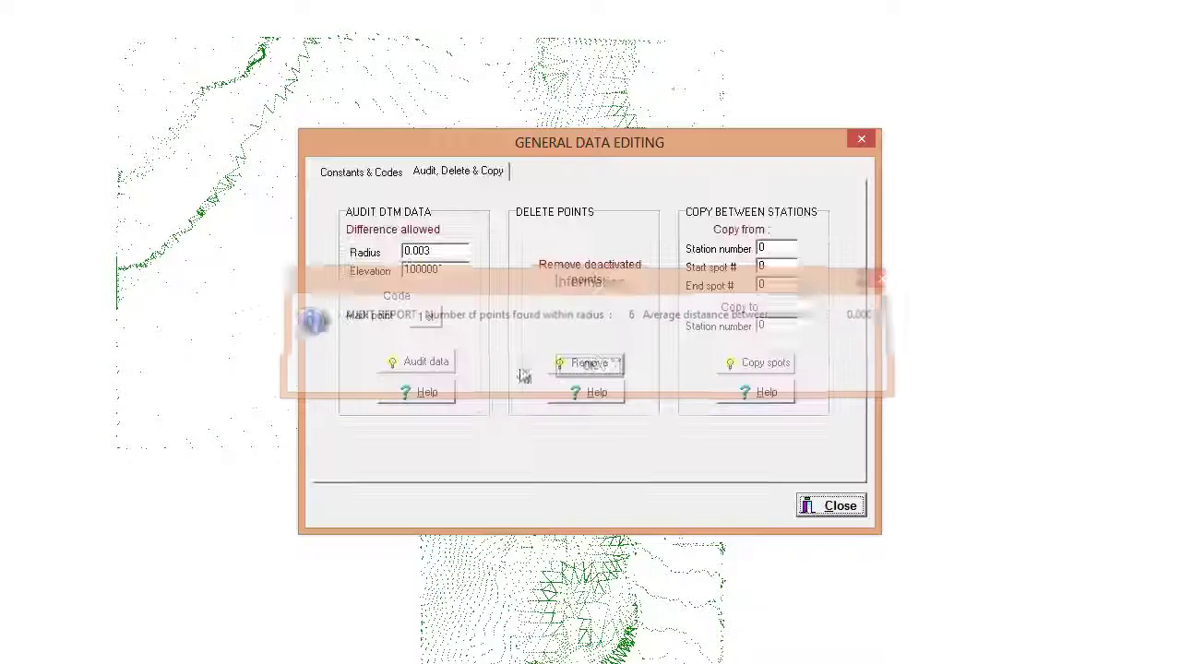
left_click(440, 365)
left_click(609, 366)
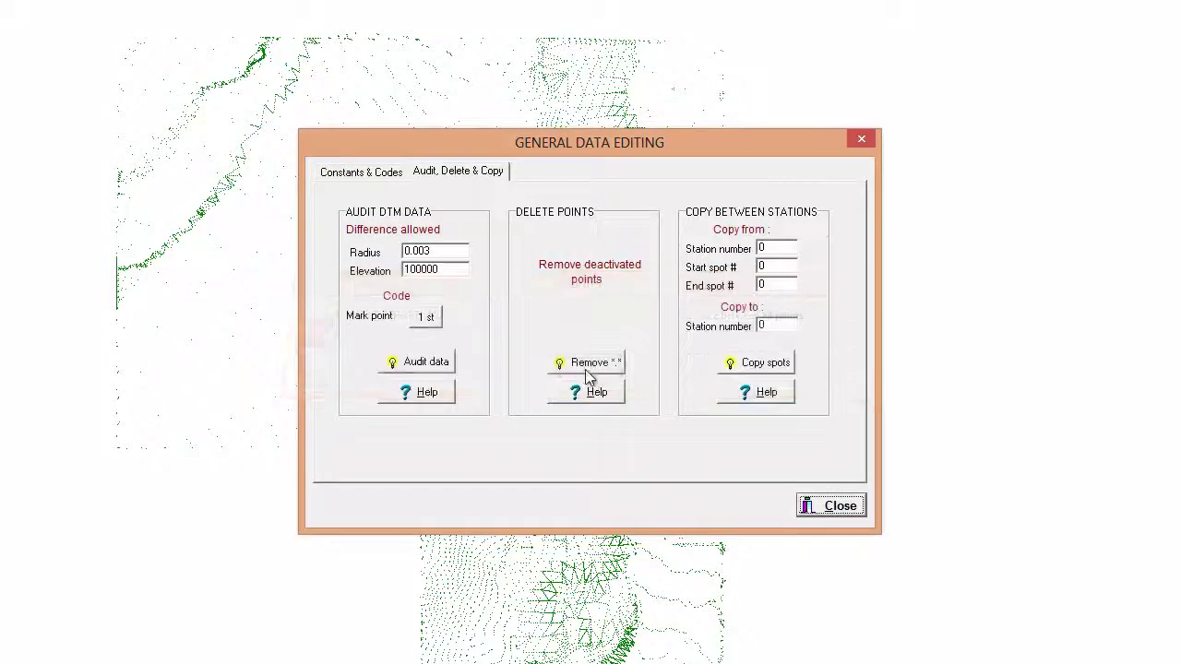
Remove the deactivated points from the DTM data and finish the general data editing.
left_click(599, 368)
left_click(558, 367)
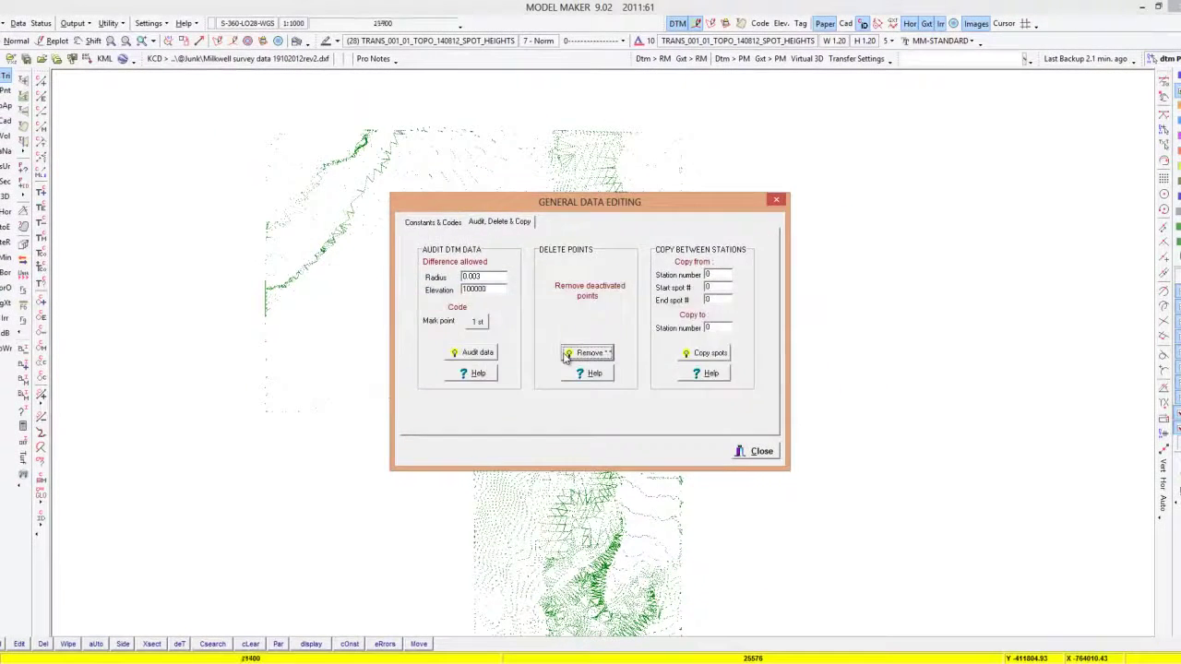
left_click(592, 358)
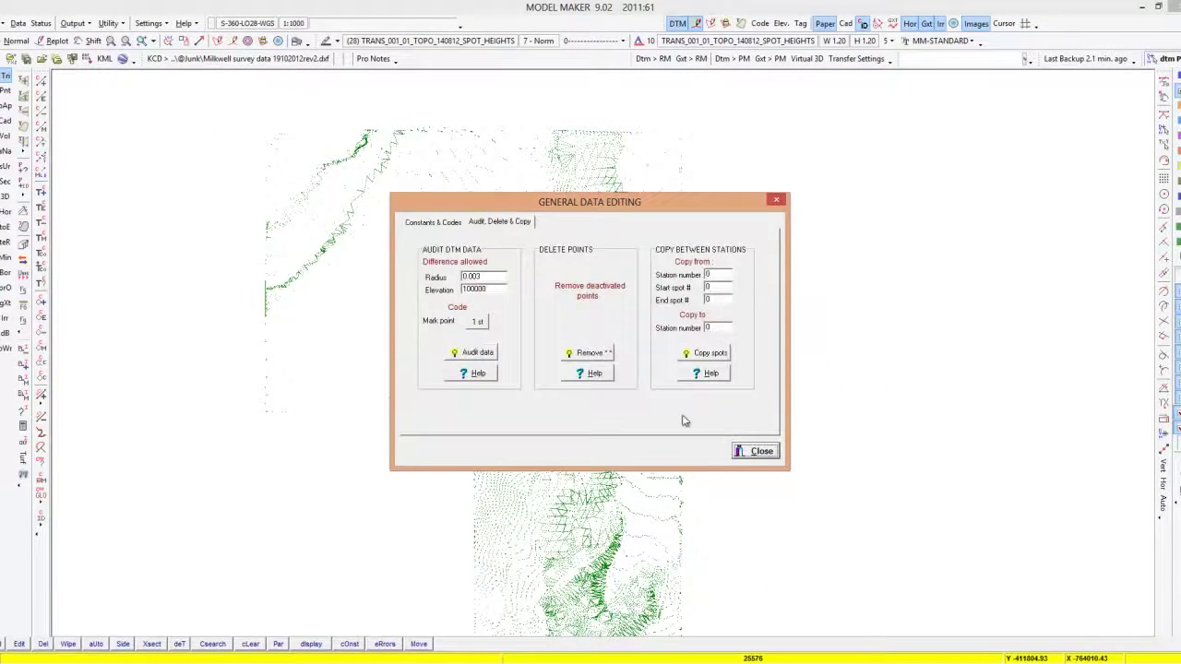
left_click(761, 451)
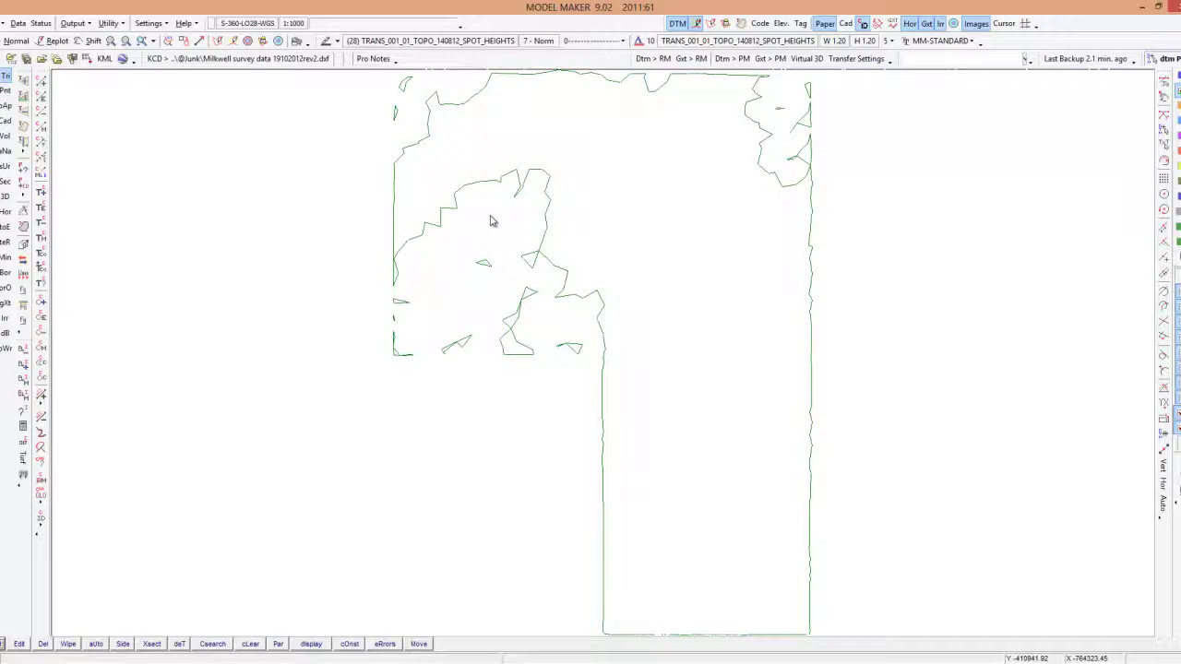
Review the controlled search radius and the option to keep long-leg side triangles in the triangle search parameters.
left_click(278, 644)
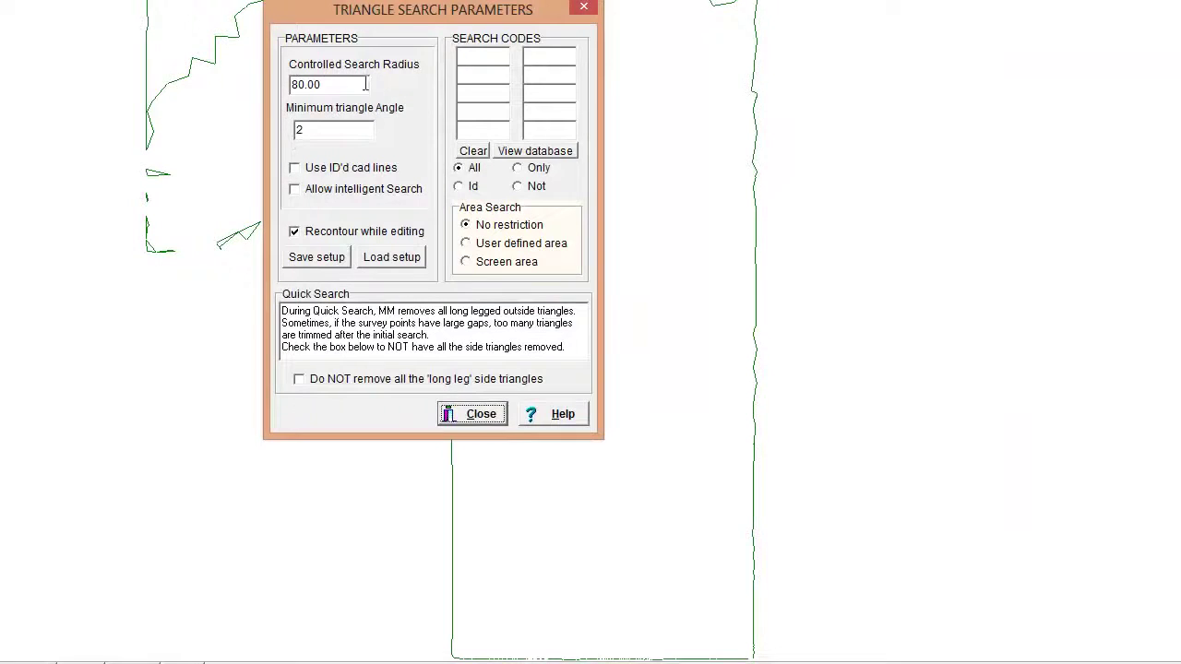
left_click_drag(345, 84, 283, 84)
left_click(284, 84)
left_click_drag(363, 84, 277, 84)
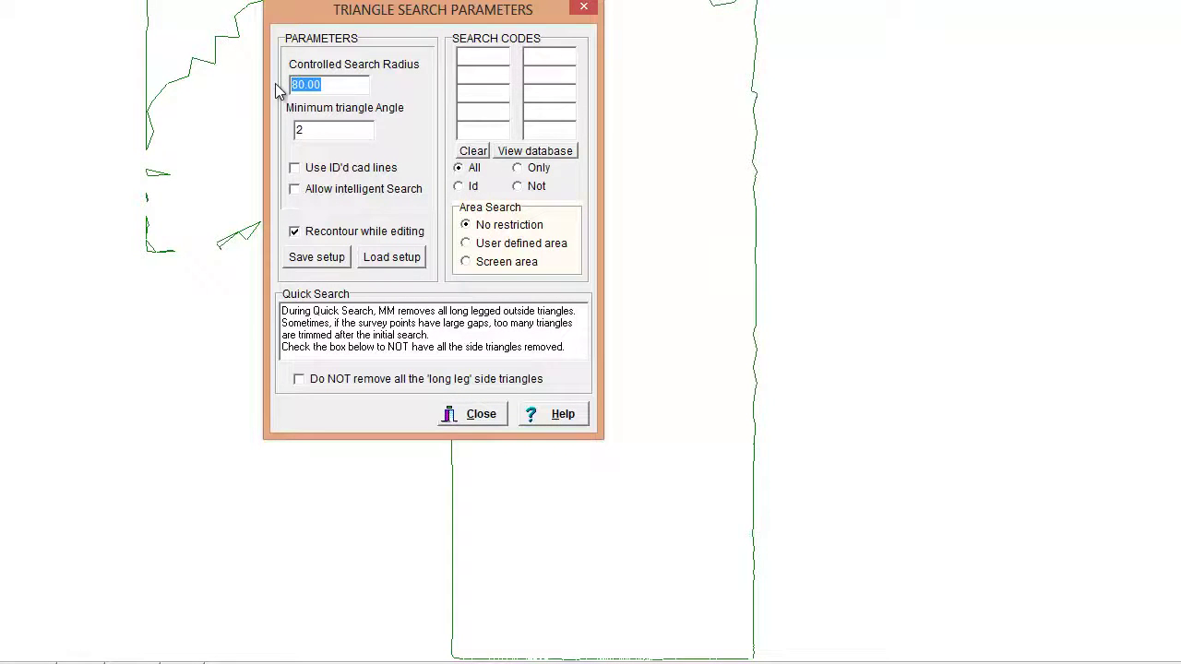
left_click(298, 379)
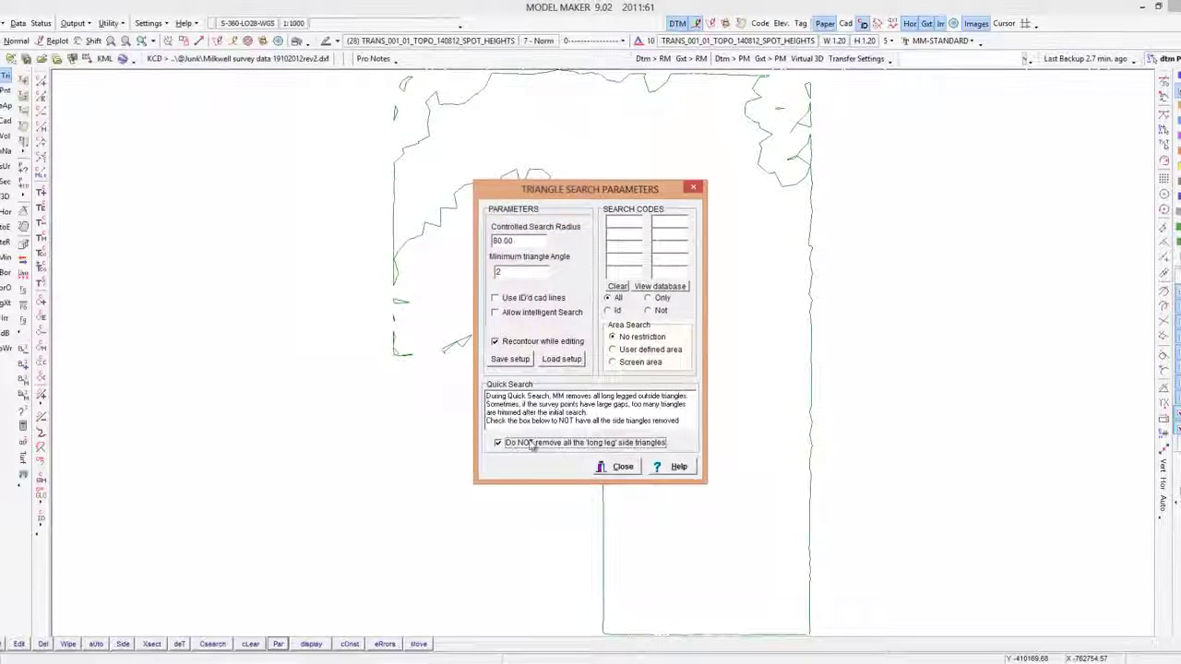
left_click(512, 443)
left_click(609, 467)
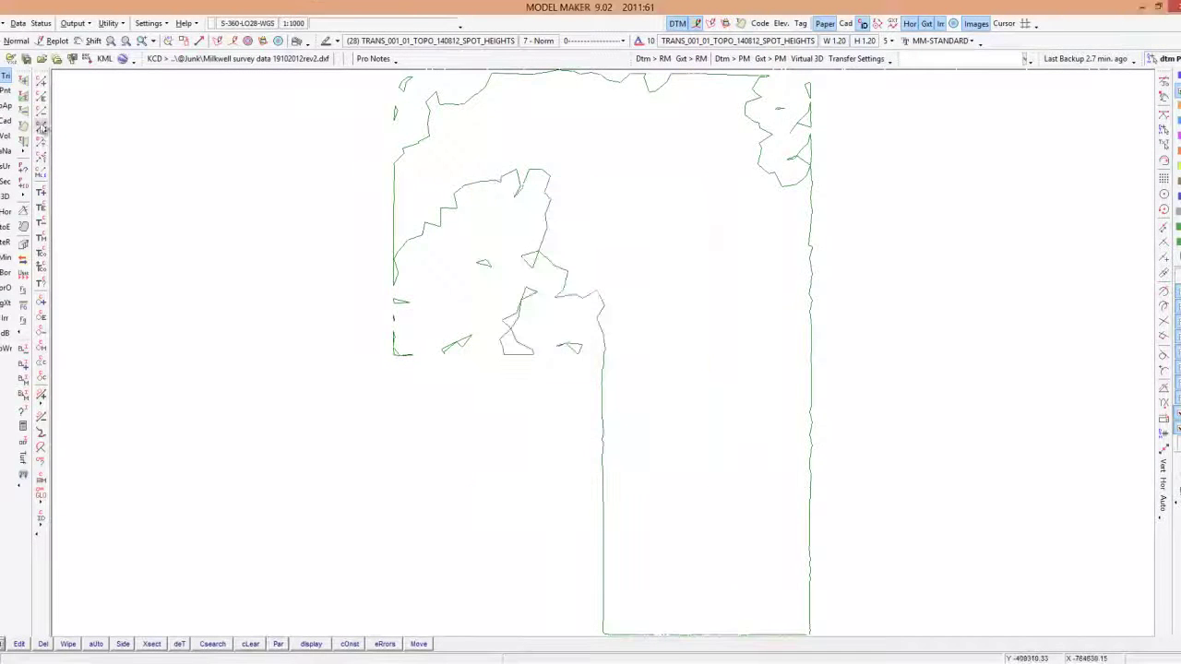
Compare the project 2 DTM contours with the identified CAD contours on the steep eastern slope, toggling each display.
left_click(276, 643)
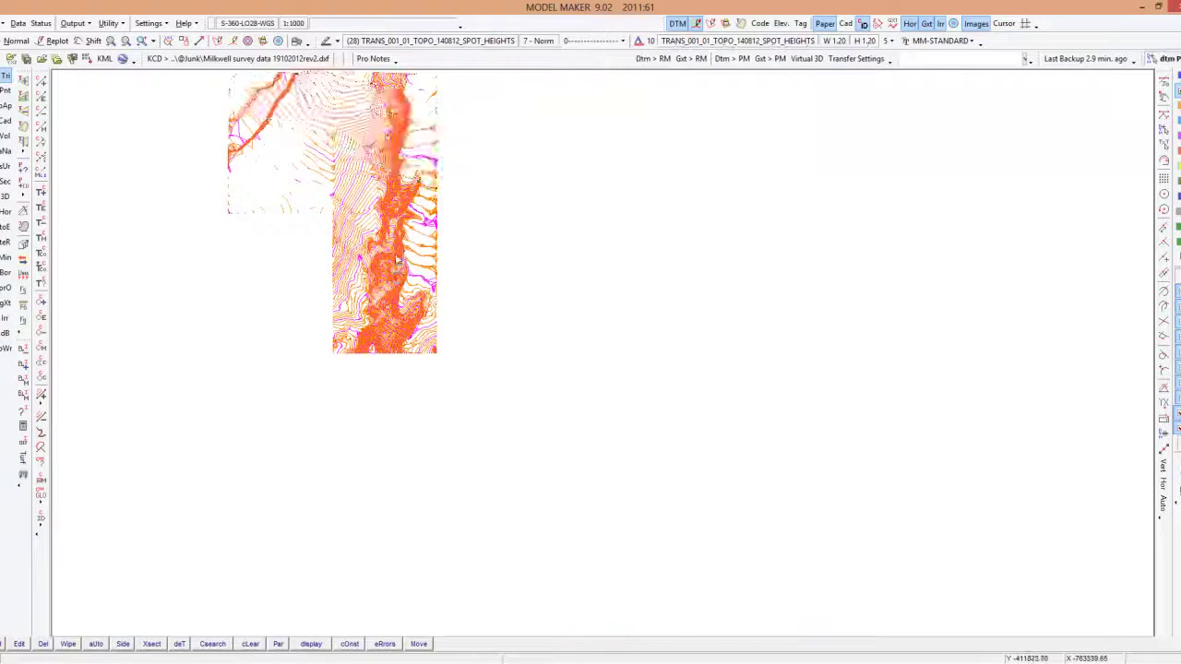
scroll(396, 241, "up", 2)
scroll(394, 321, "up", 2)
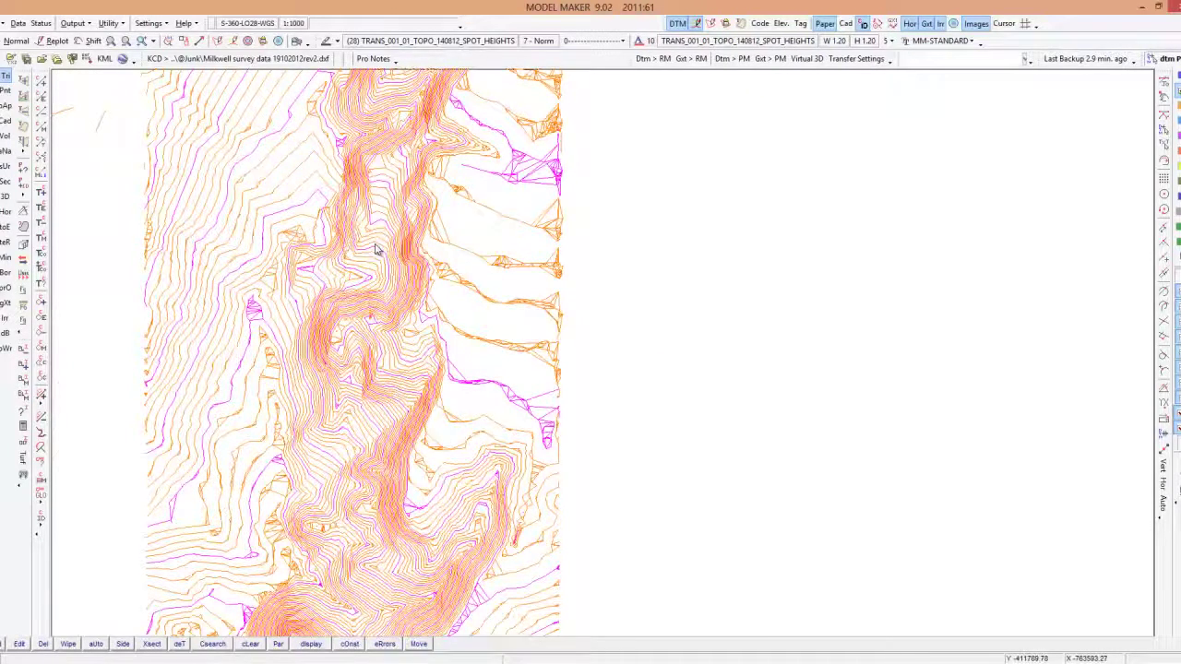
scroll(376, 248, "up", 2)
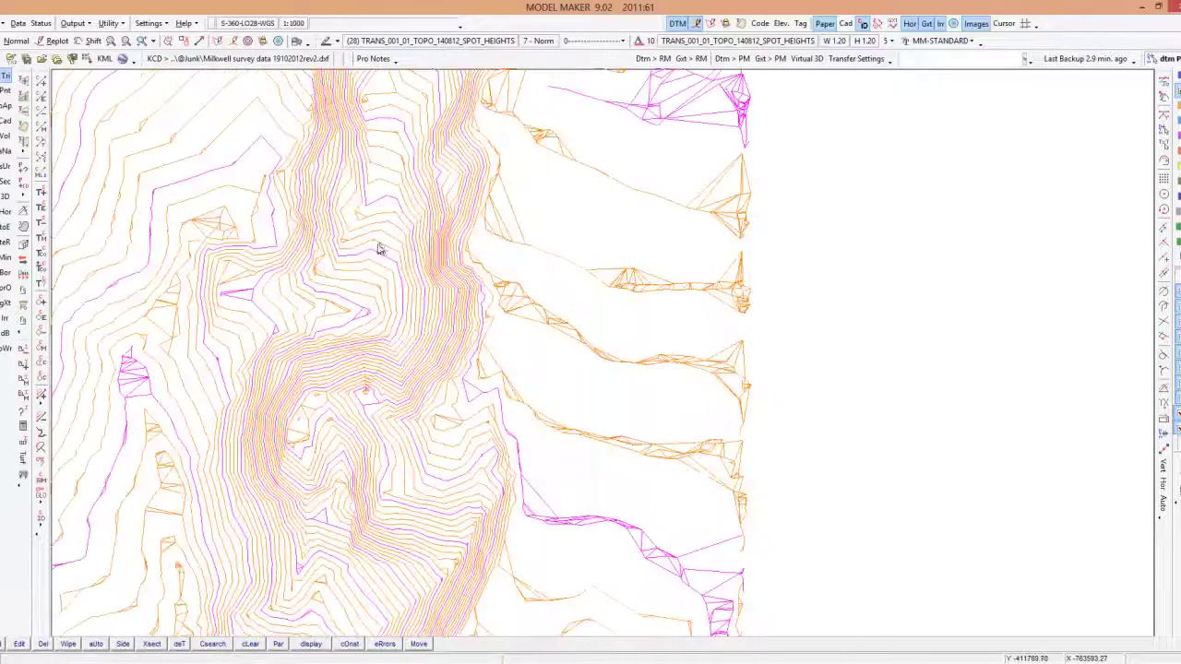
left_click(846, 24)
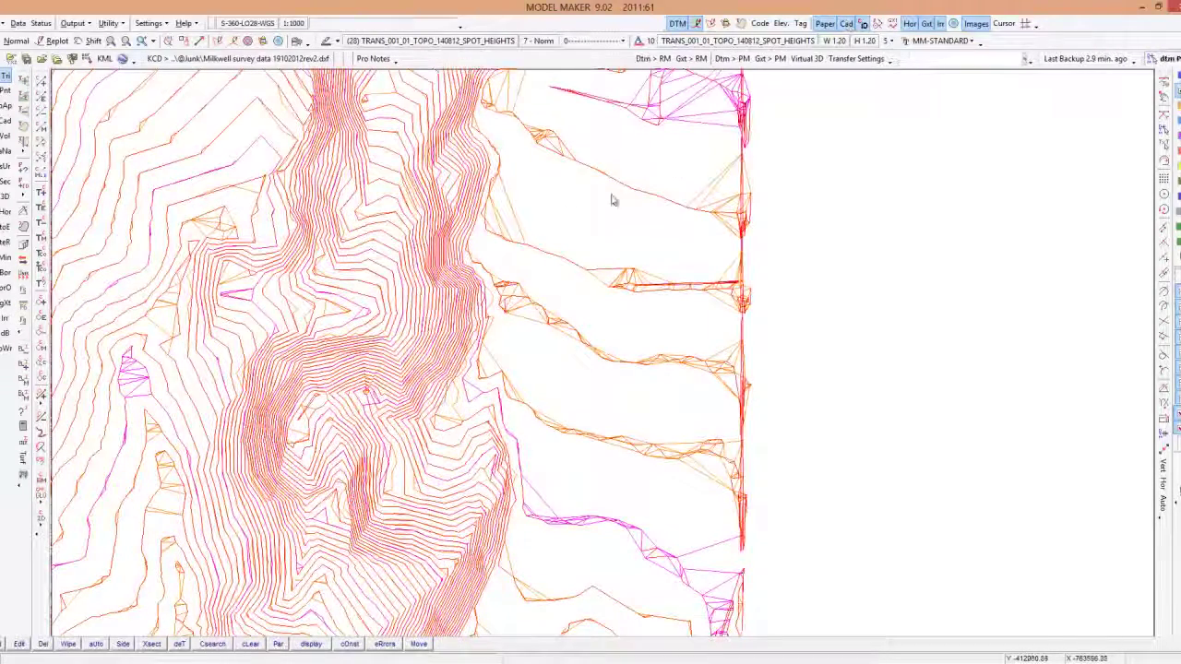
scroll(369, 284, "up", 3)
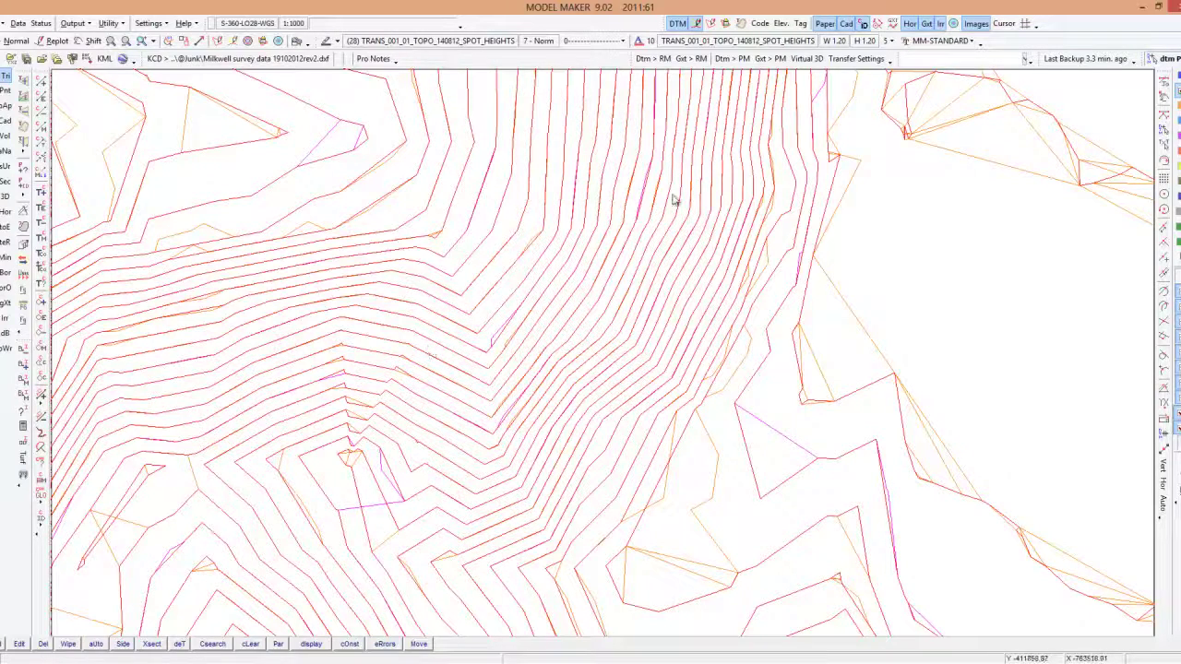
left_click(698, 26)
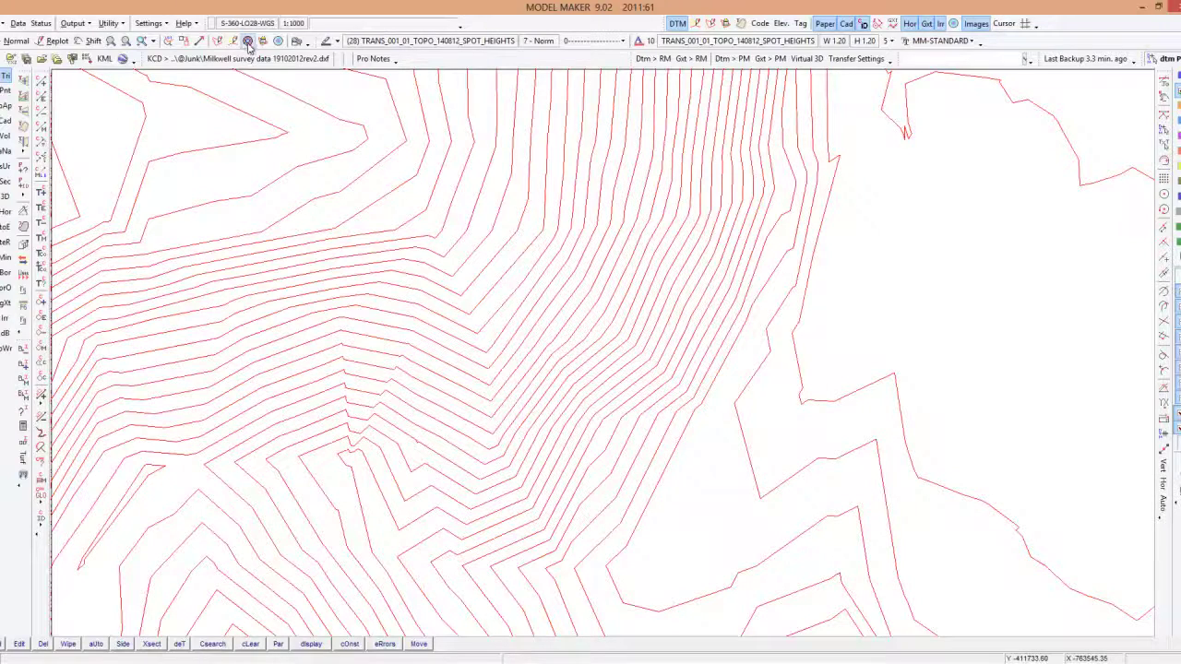
Overlay the project 2 DTM's normal contours on the identified CAD contours and check how closely they match.
left_click(247, 43)
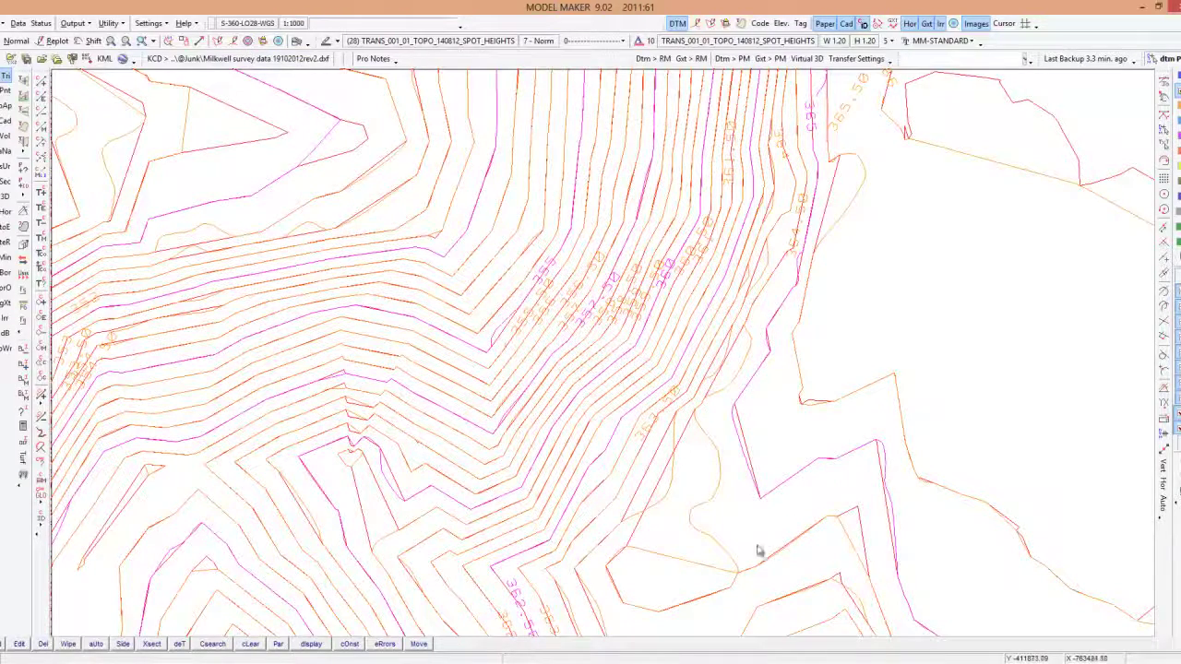
scroll(526, 496, "down", 2)
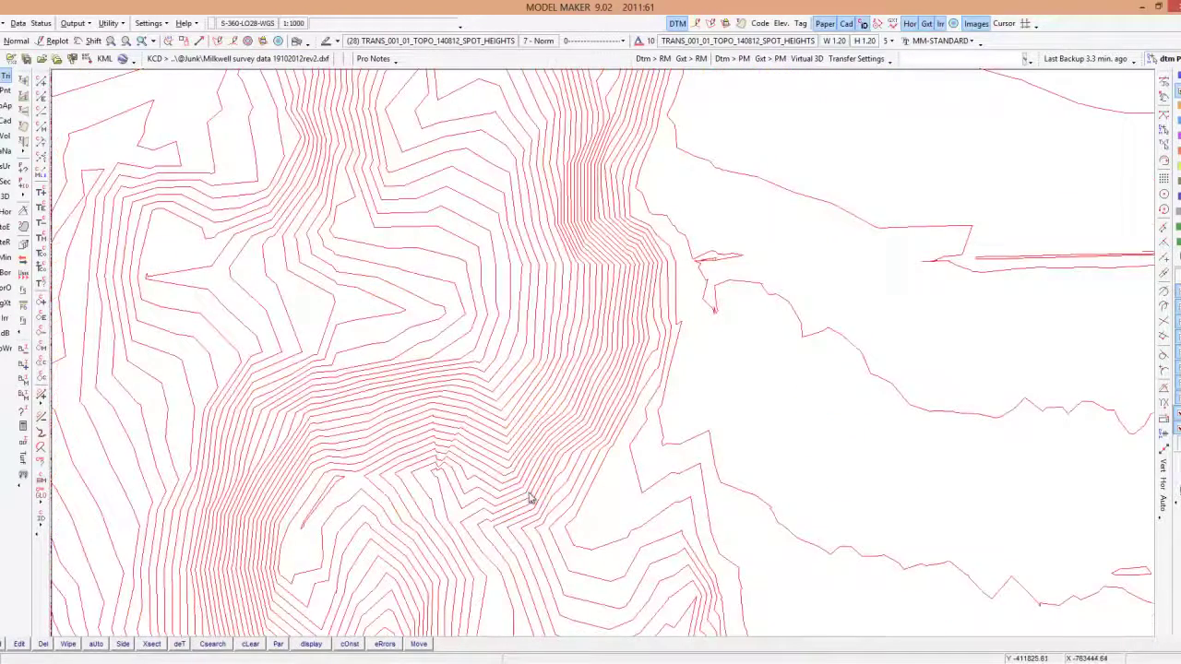
scroll(598, 503, "down", 2)
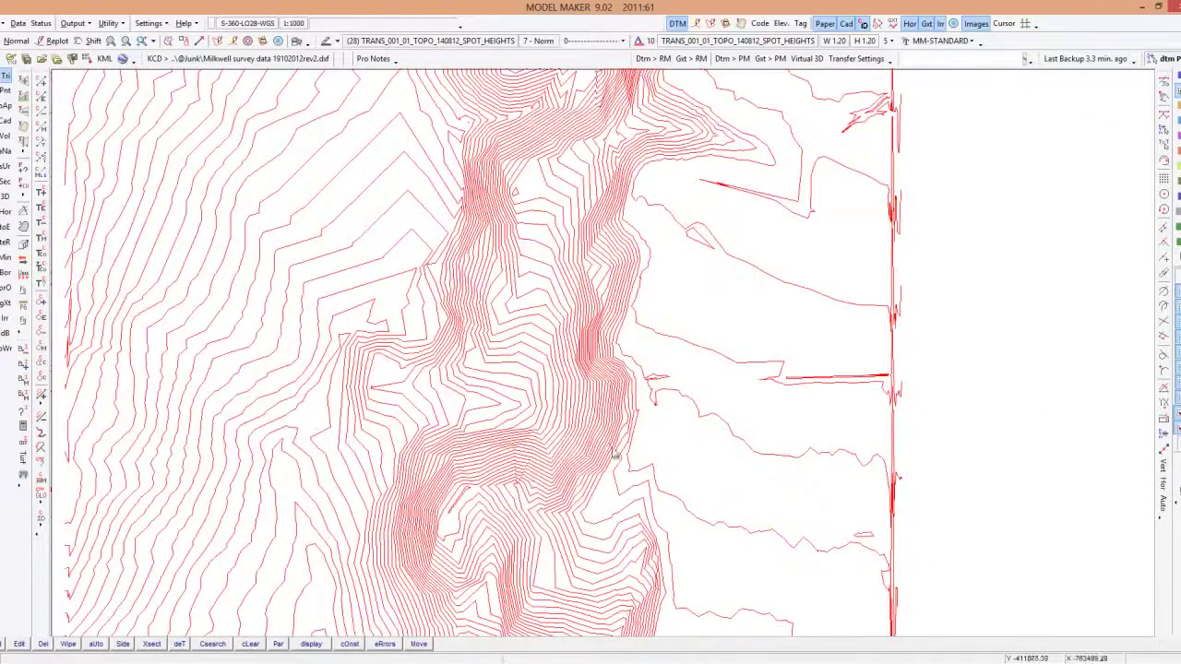
scroll(615, 456, "down", 2)
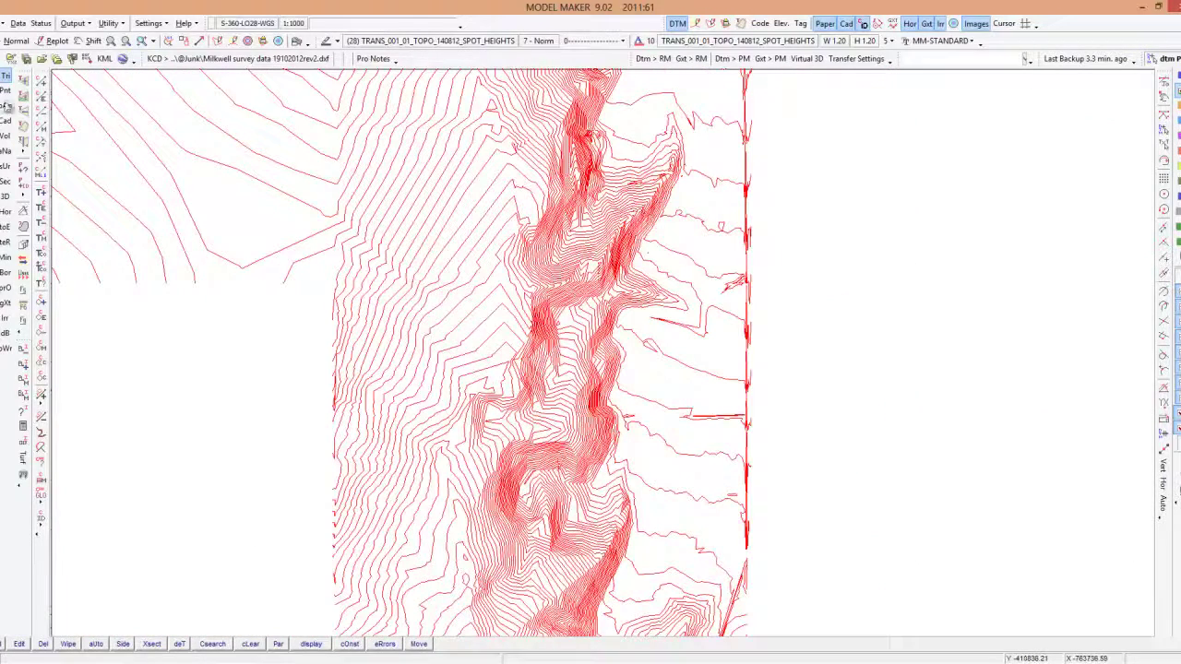
Redisplay all CAD elements instead of only the identified ones and overlay the project 2 DTM's normal contours for comparison.
left_click(6, 120)
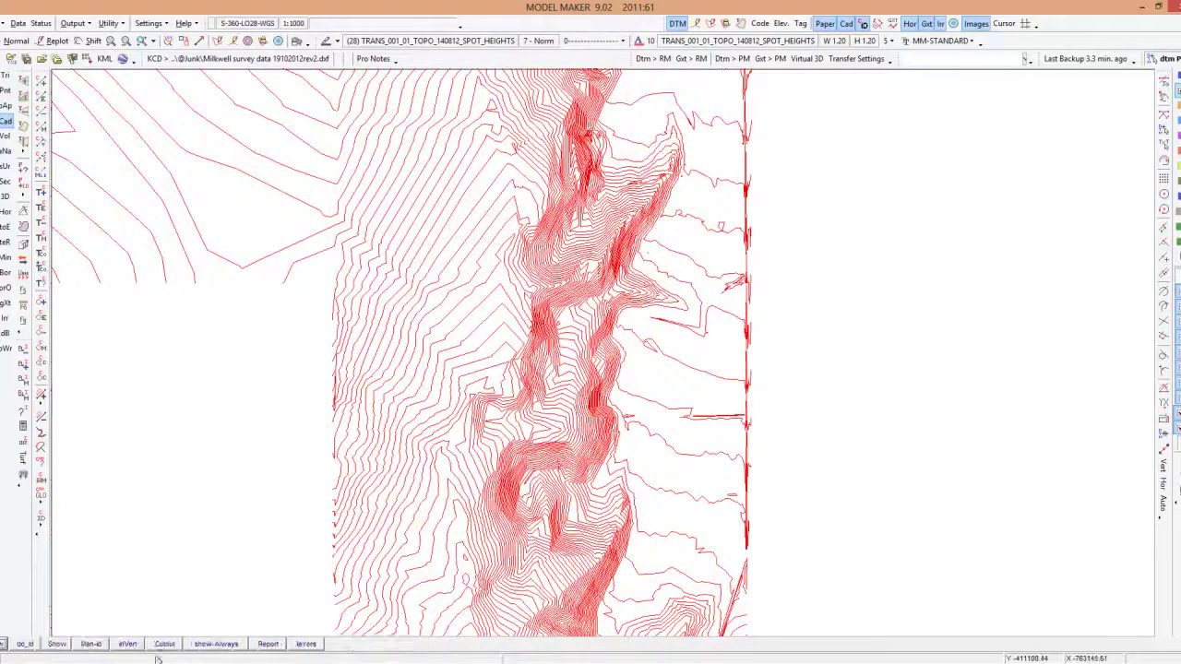
left_click(20, 645)
left_click(465, 376)
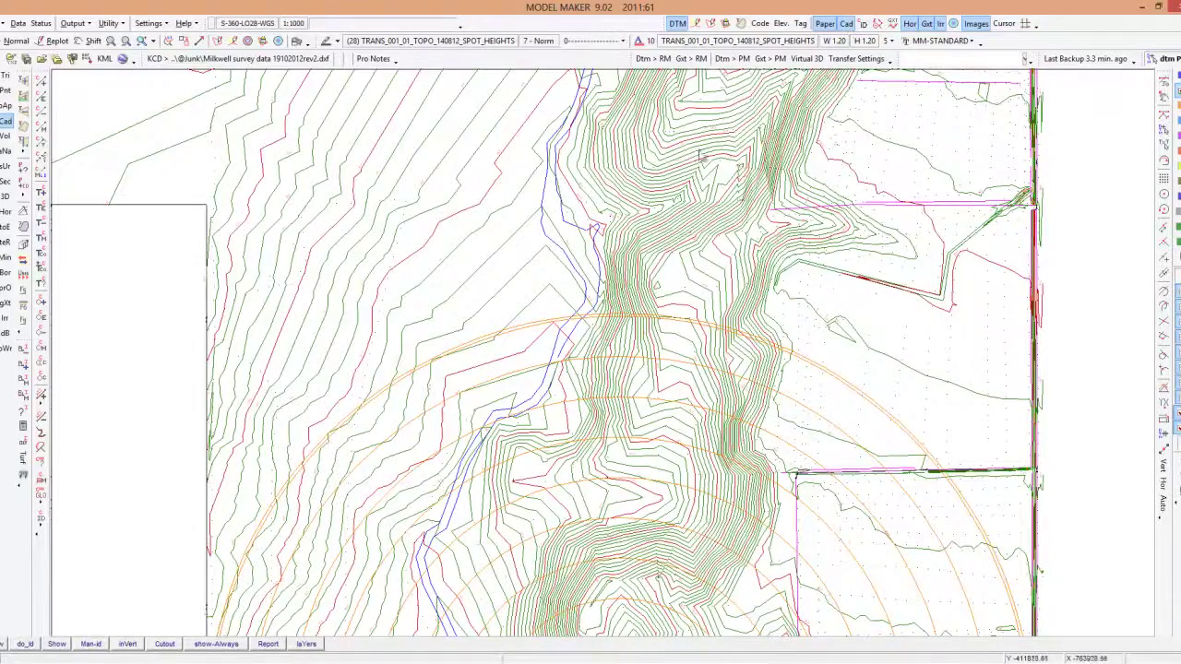
scroll(377, 259, "up", 2)
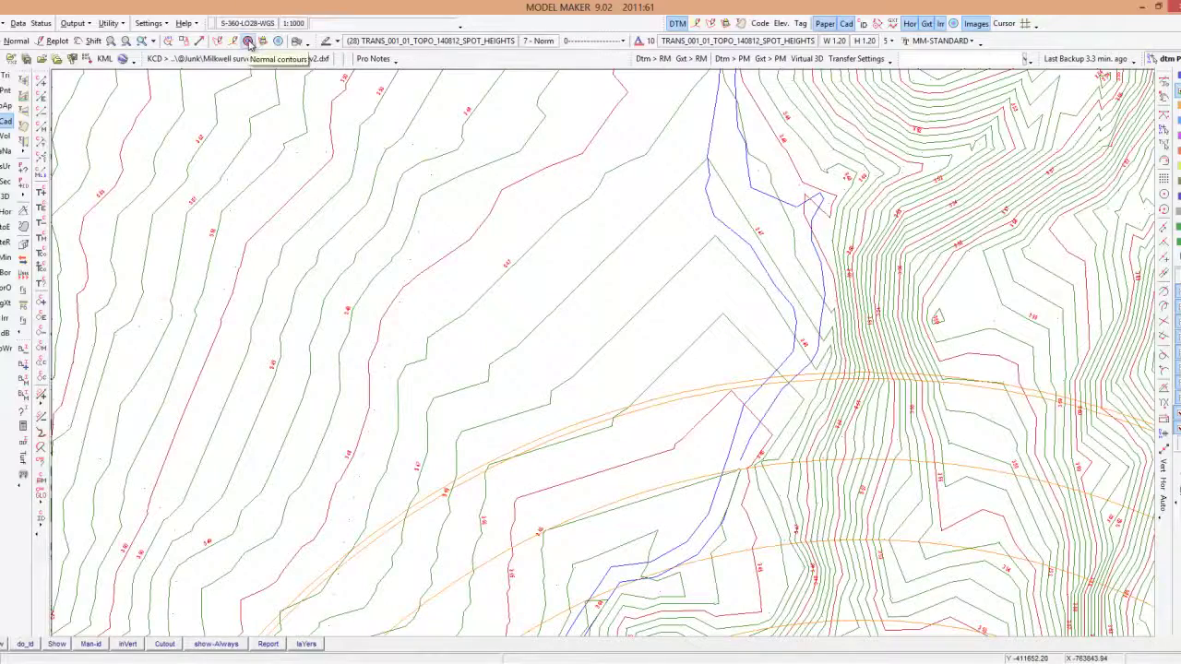
left_click(248, 42)
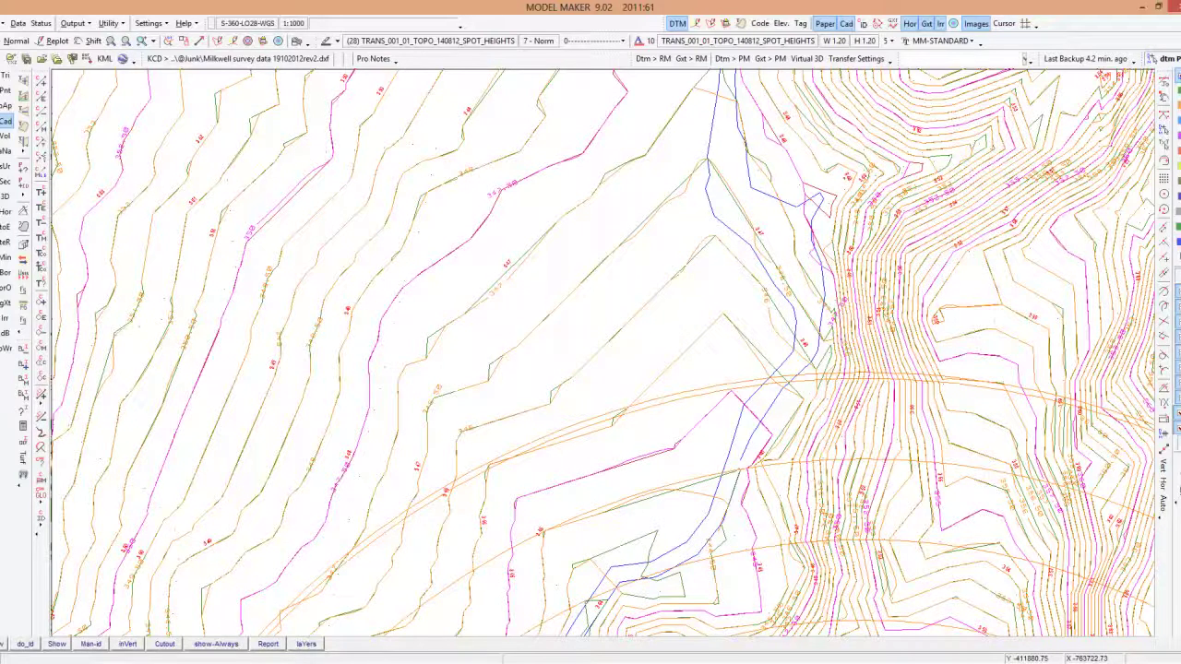
Clear only the DTM project 2 data from memory, with the confirmation before clearing turned off.
left_click(4, 23)
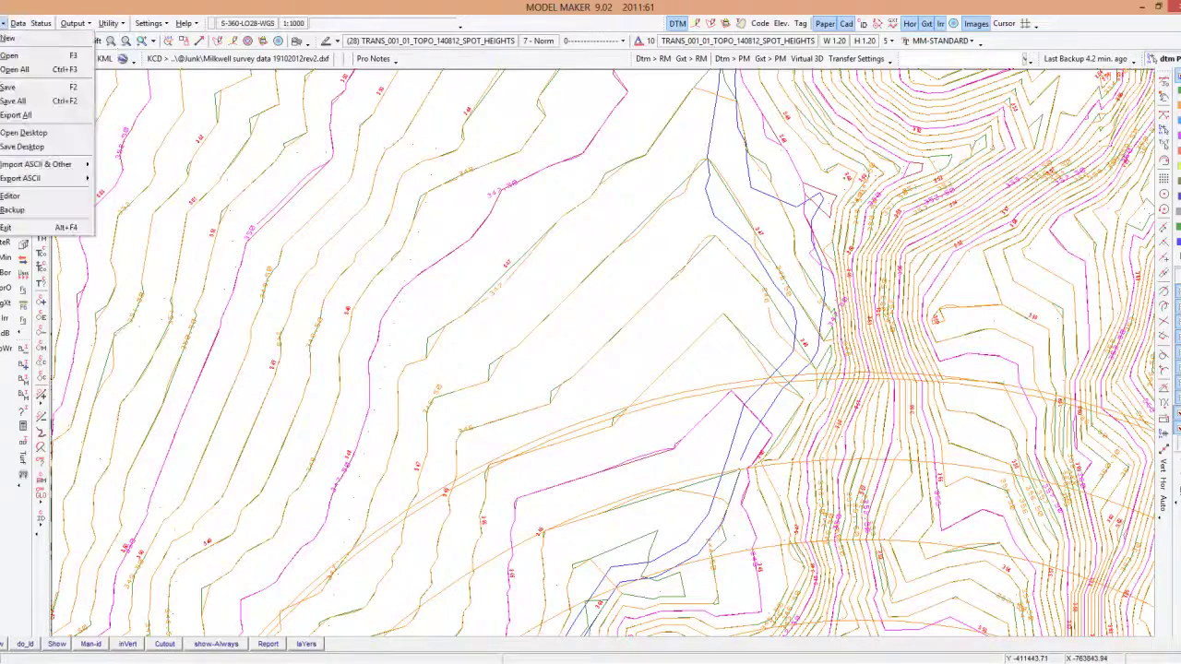
left_click(7, 38)
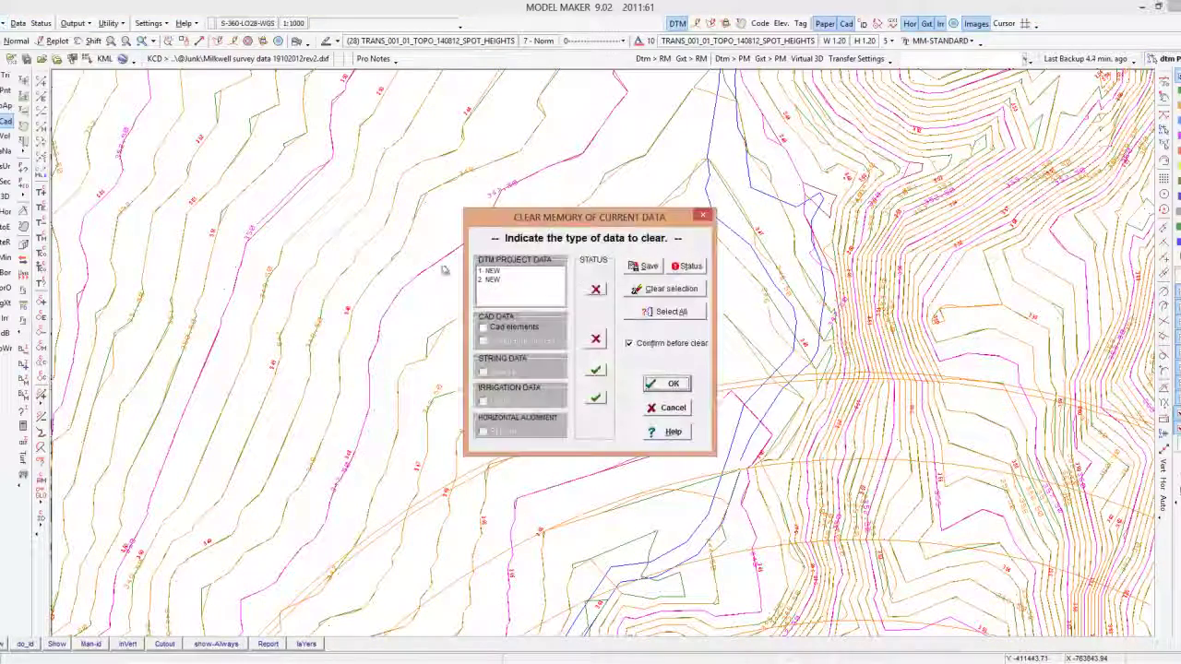
left_click(499, 280)
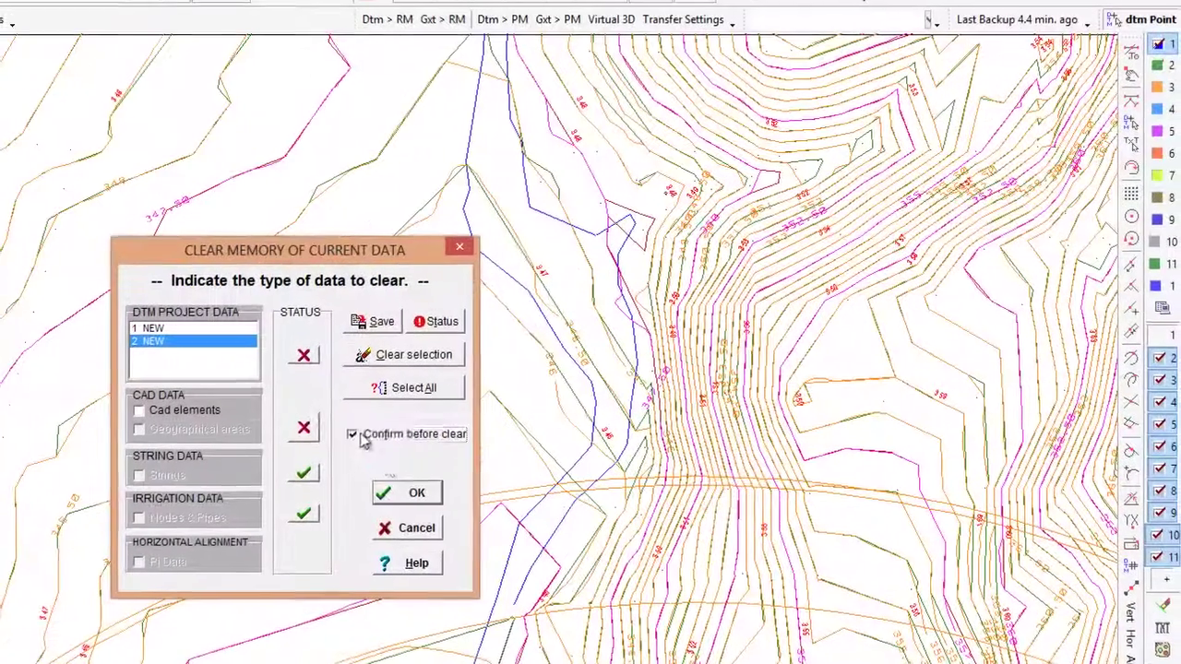
left_click(628, 342)
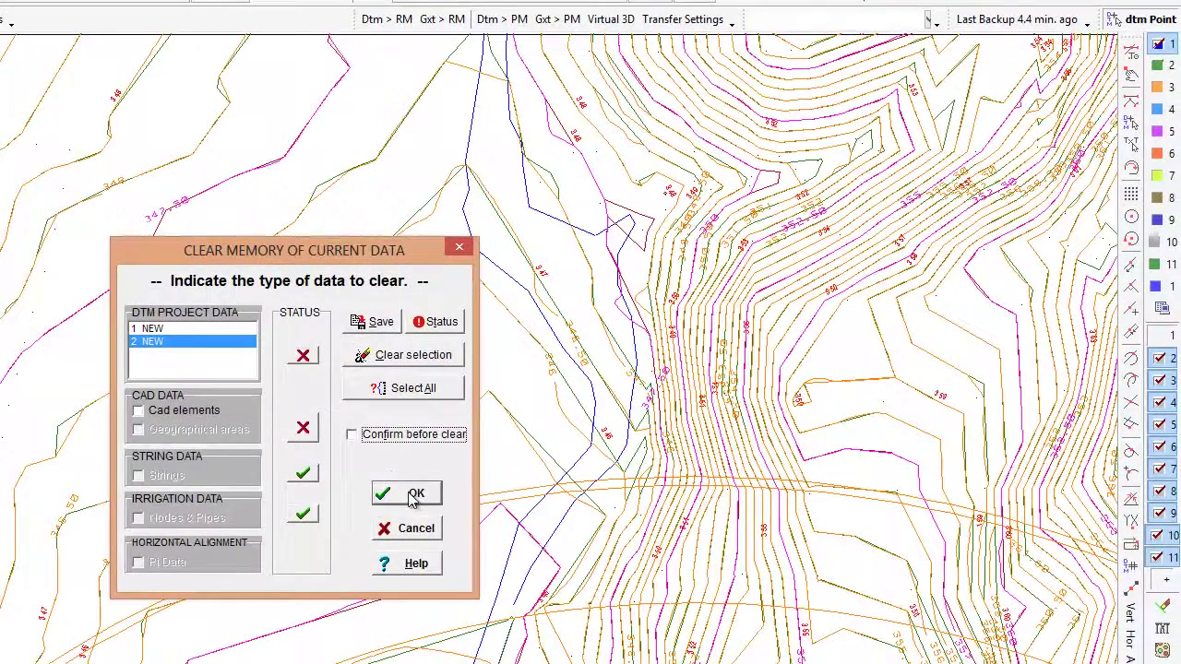
left_click(412, 496)
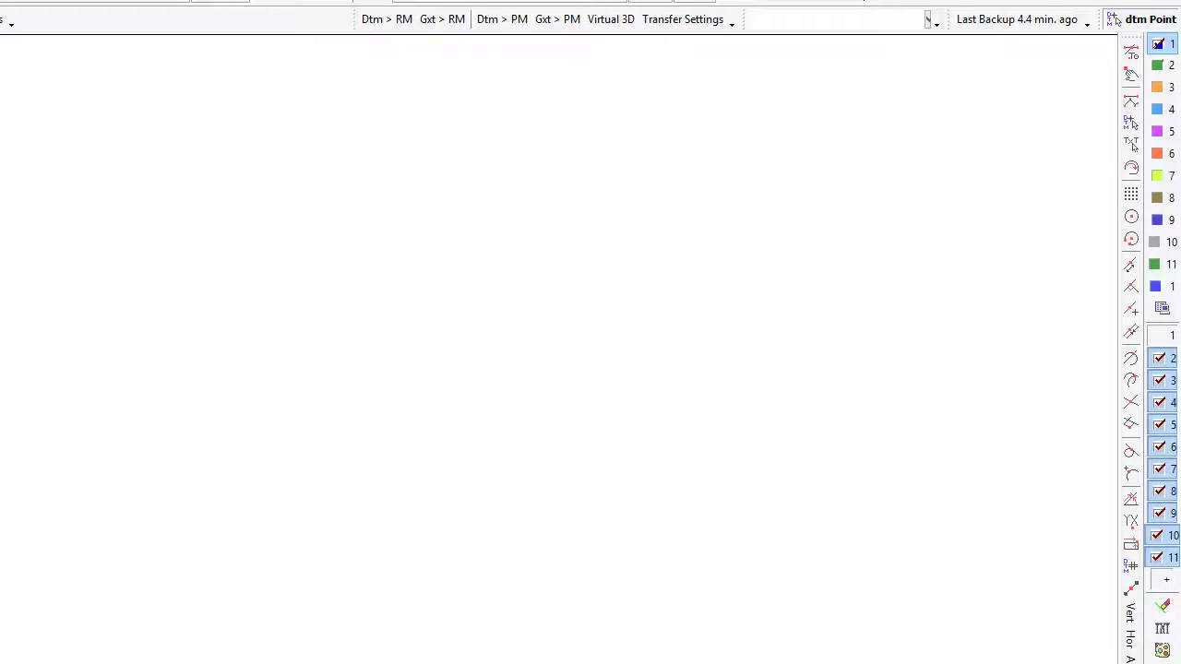
Turn on the display of DTM project 1 to inspect its original data.
left_click(1161, 337)
scroll(587, 490, "up", 3)
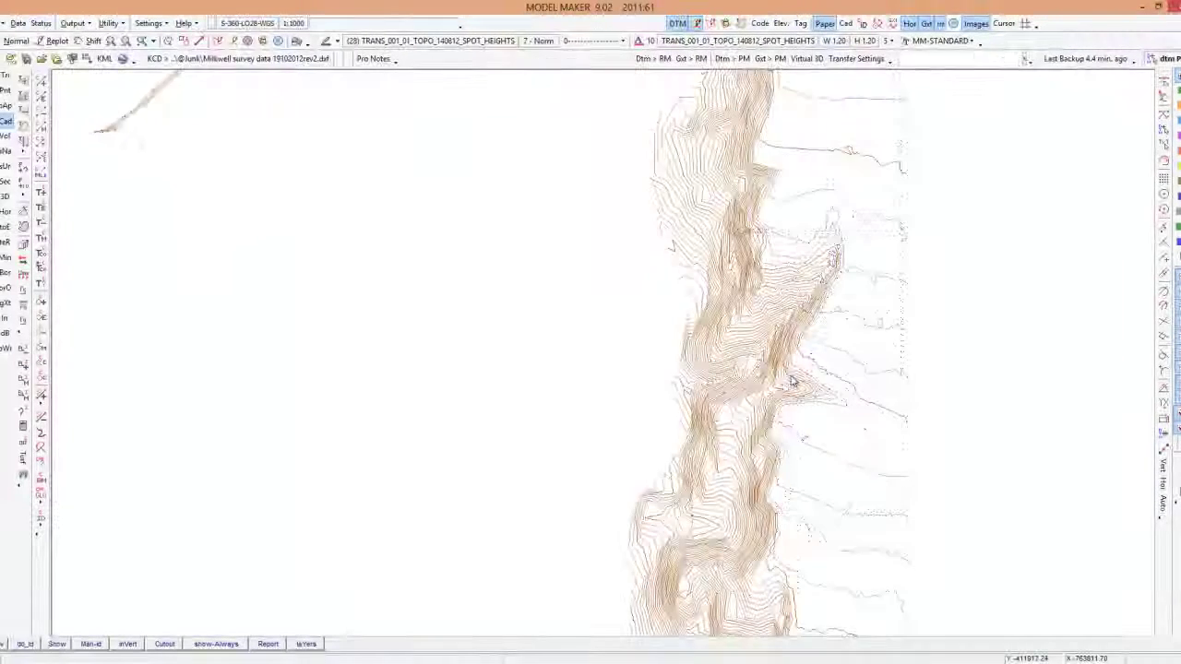